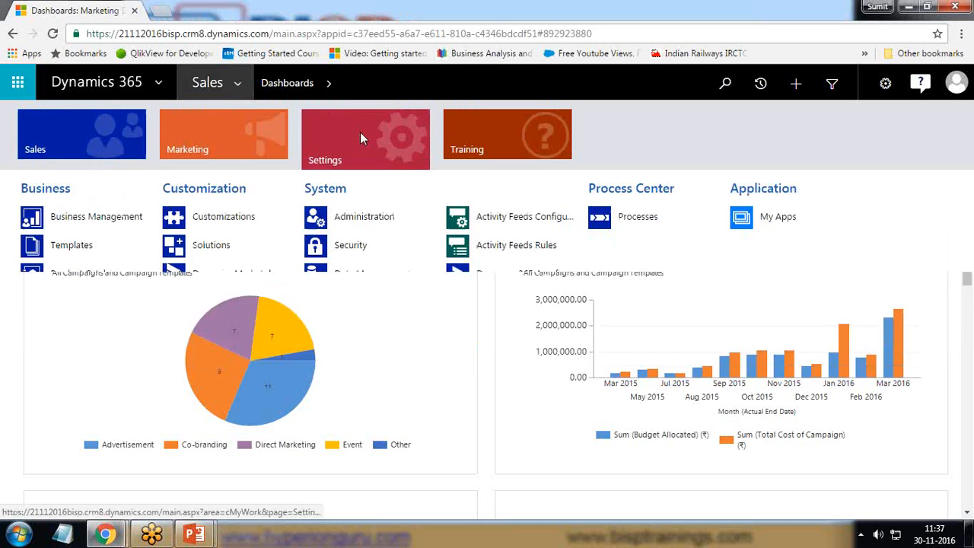
Step: Open the Processes area in Settings and deactivate the Customised Business Process
left_click(638, 222)
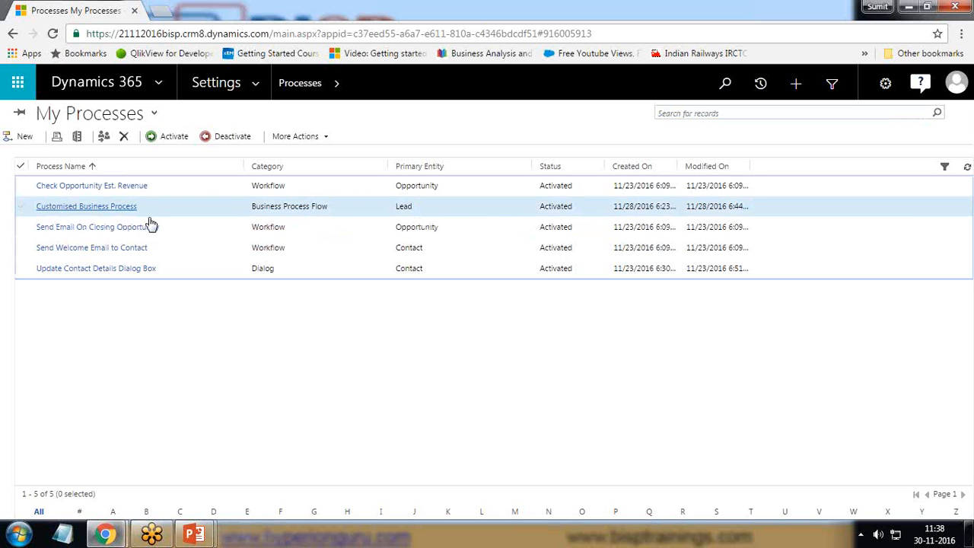
left_click(22, 207)
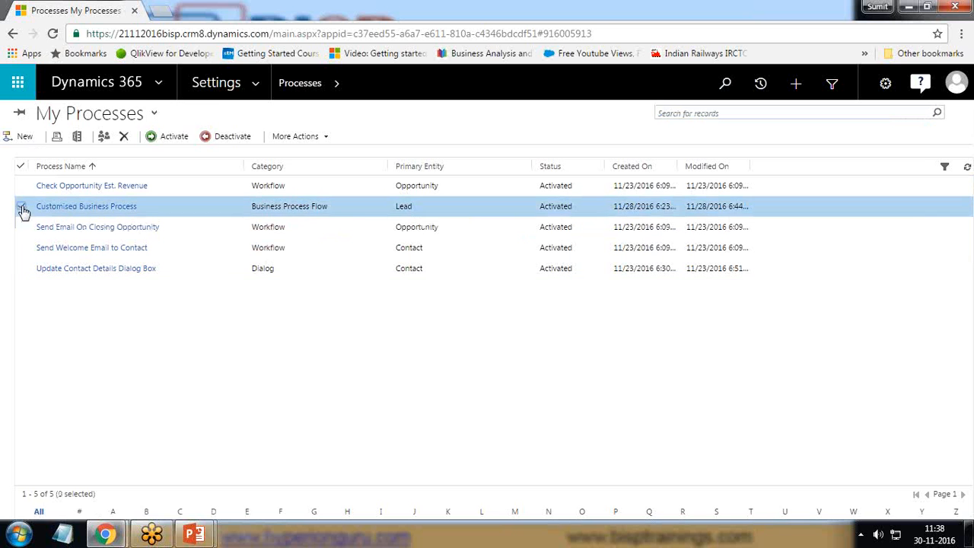
left_click(225, 137)
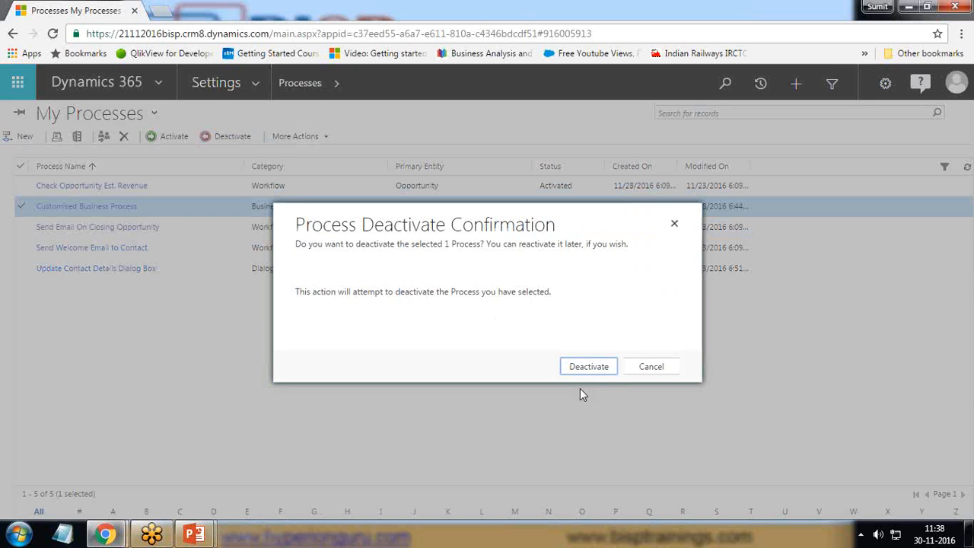
left_click(593, 367)
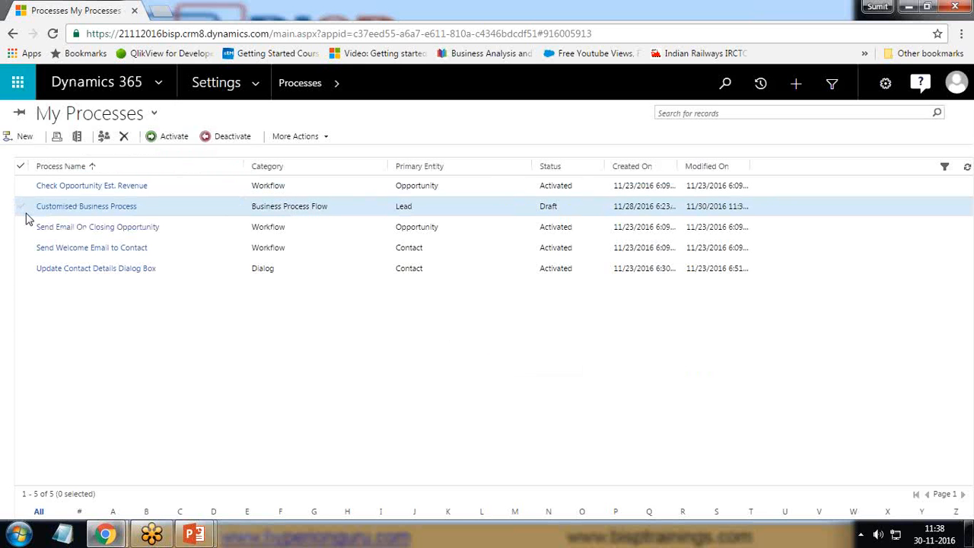
Step: Delete the deactivated Customised Business Process from My Processes
left_click(22, 206)
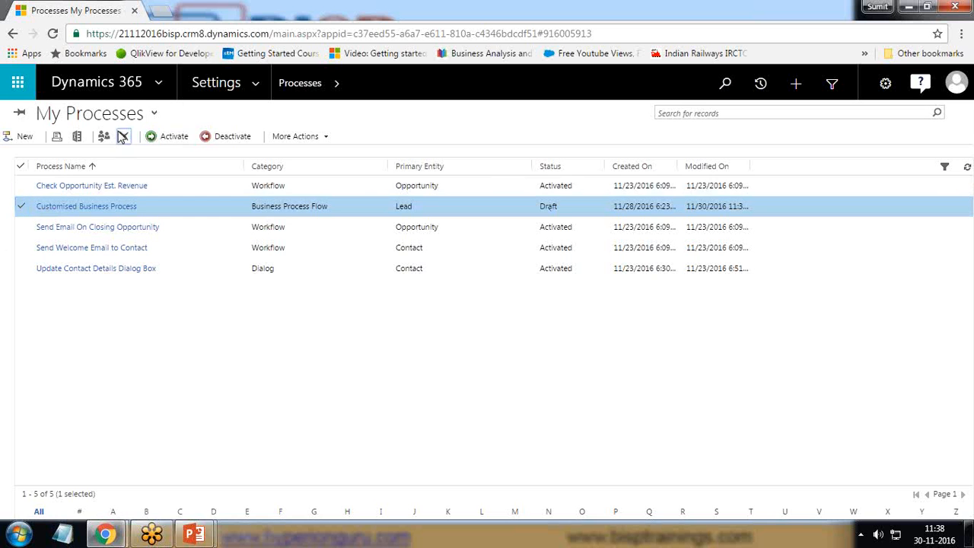
left_click(123, 136)
left_click(571, 354)
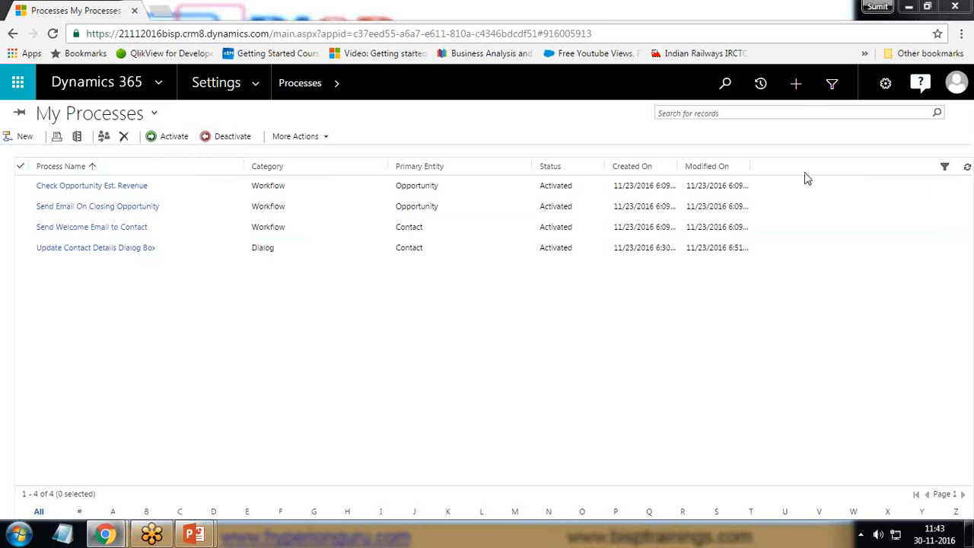
Step: Start a new process and name it Customised Business Process
left_click(25, 139)
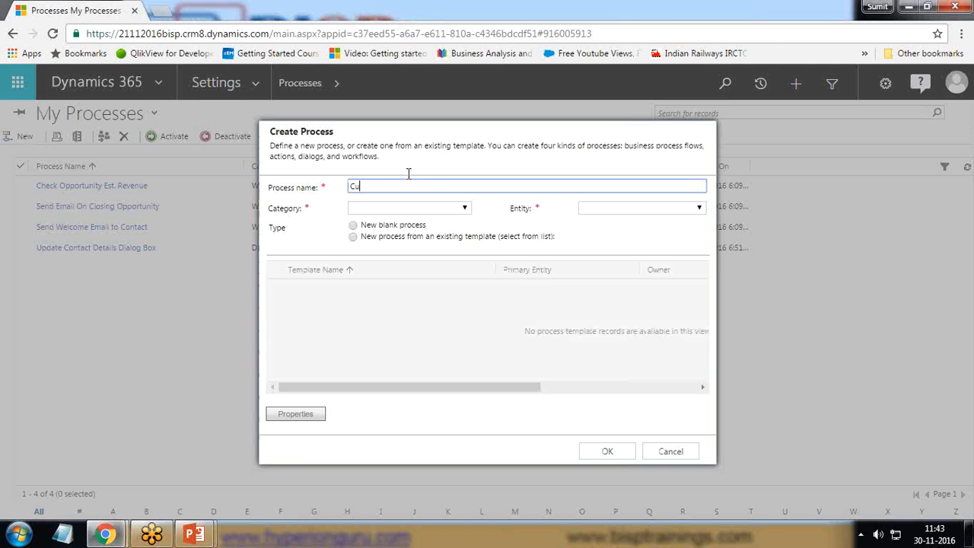
type("ed B")
right_click(376, 187)
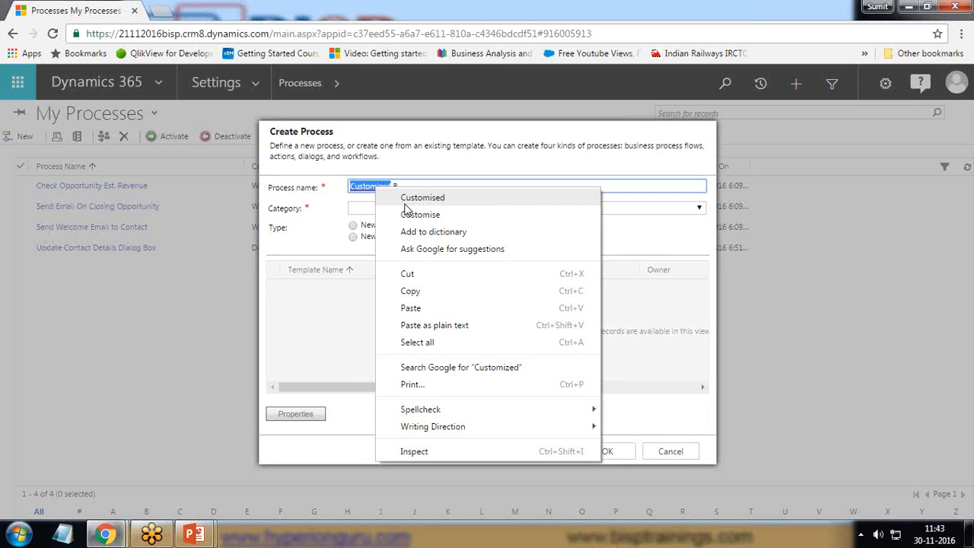
left_click(418, 200)
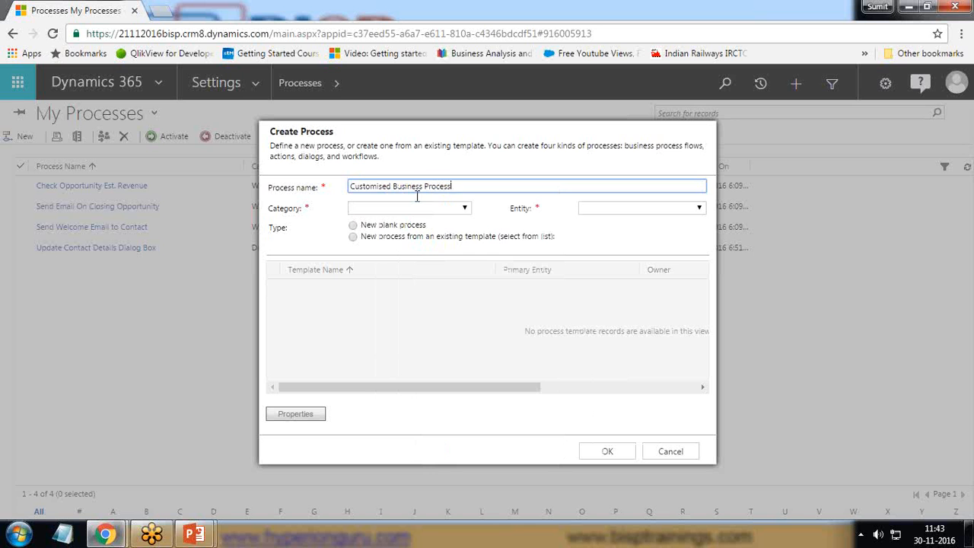
type("usiness Process")
key("Tab")
Step: Set the process category to Business Process Flow and the entity to Lead, and create the process
left_click(416, 209)
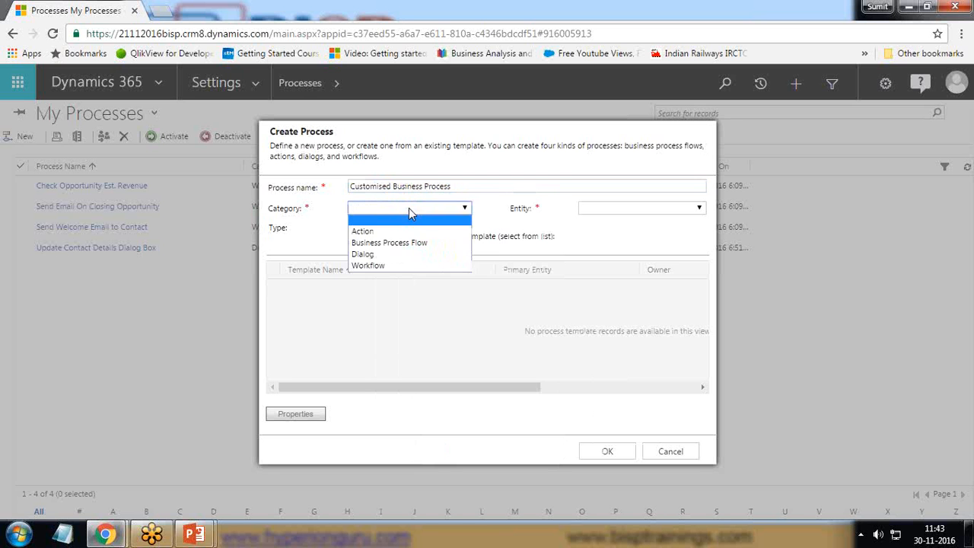
left_click(386, 243)
left_click(629, 210)
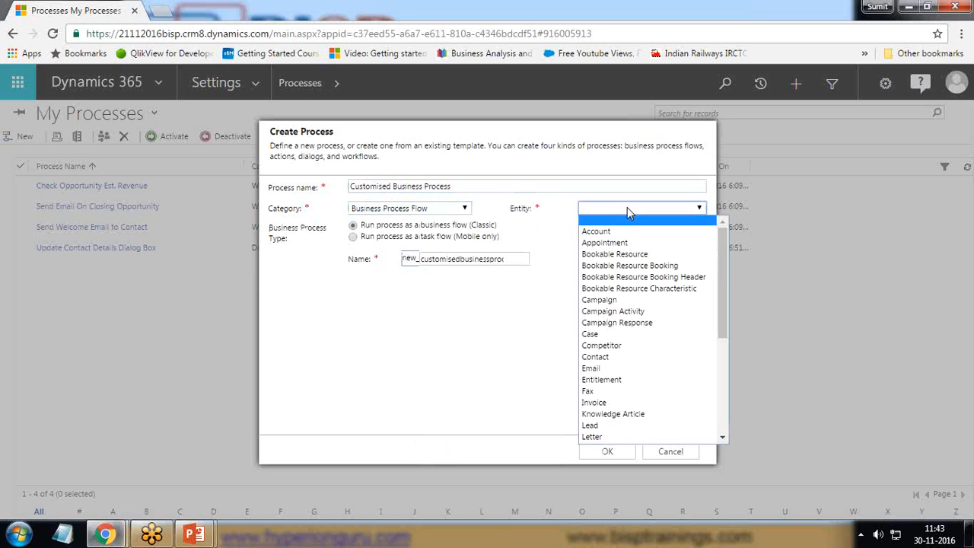
left_click_drag(724, 274, 725, 330)
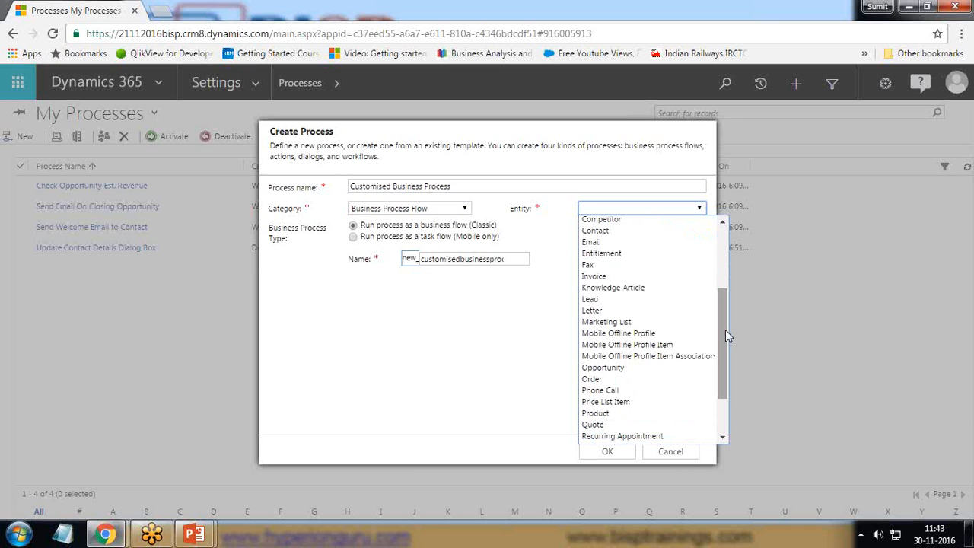
left_click(593, 299)
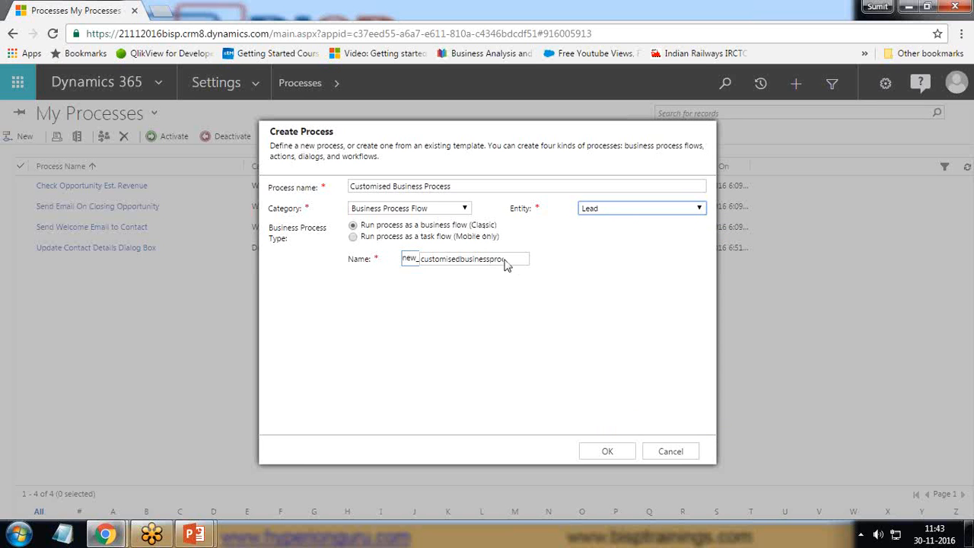
left_click_drag(505, 263, 424, 262)
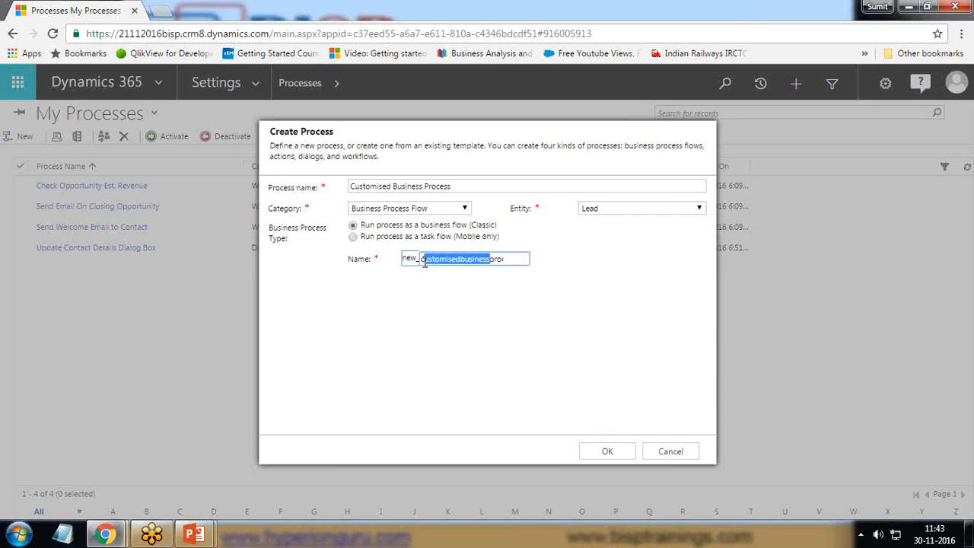
left_click(606, 452)
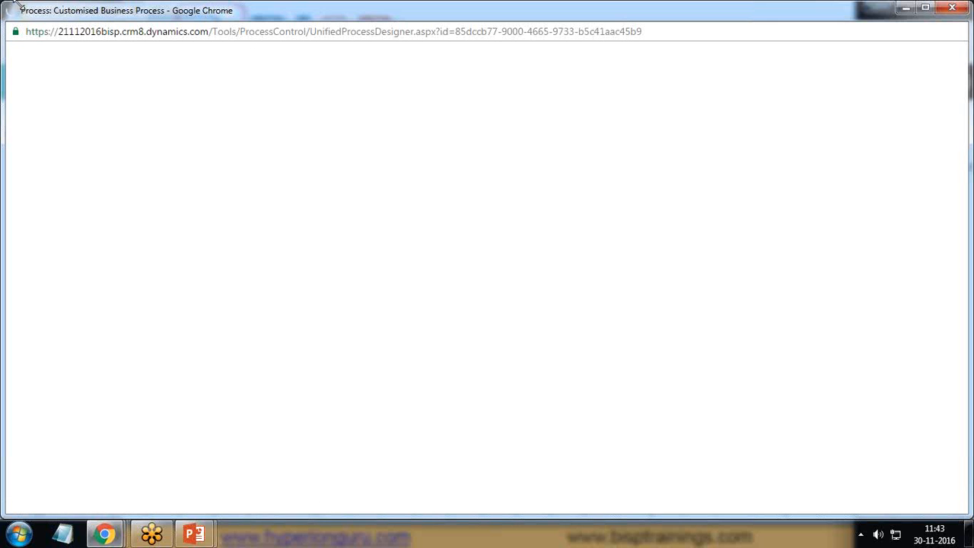
Step: Maximize the process designer window for the Customised Business Process
left_click_drag(17, 6, 150, 25)
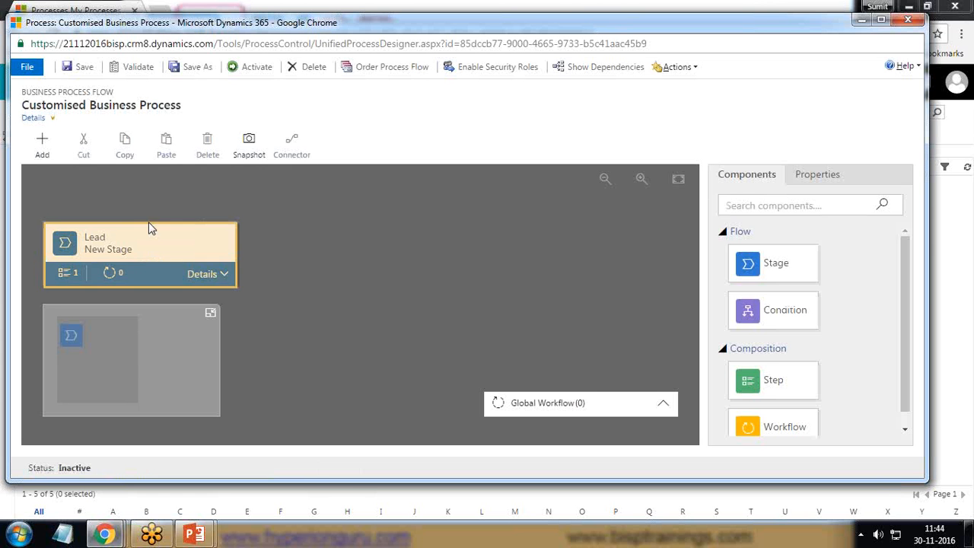
left_click(211, 312)
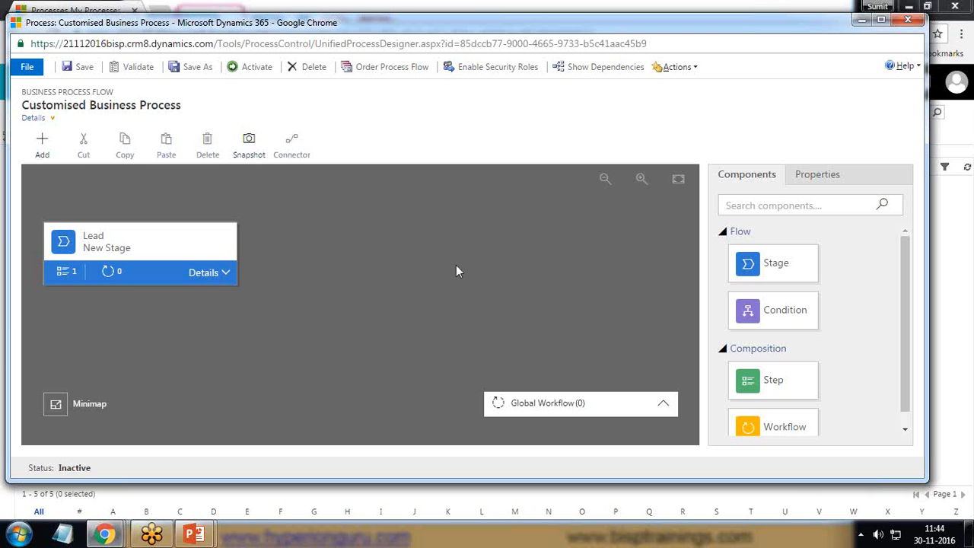
left_click(53, 409)
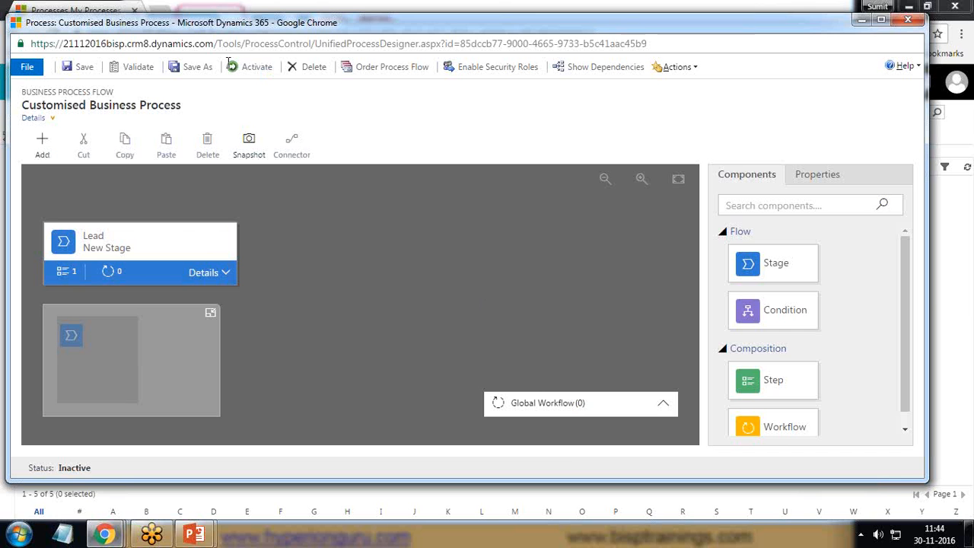
double_click(229, 23)
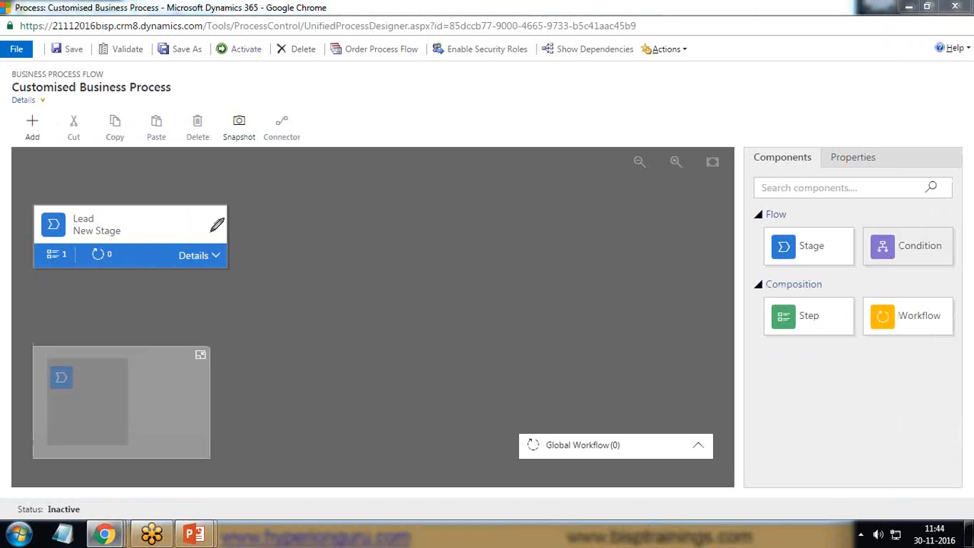
mouse_move(262, 194)
left_mouse_down()
mouse_move(55, 193)
mouse_move(21, 257)
mouse_move(203, 292)
mouse_move(268, 204)
mouse_move(259, 190)
left_mouse_up()
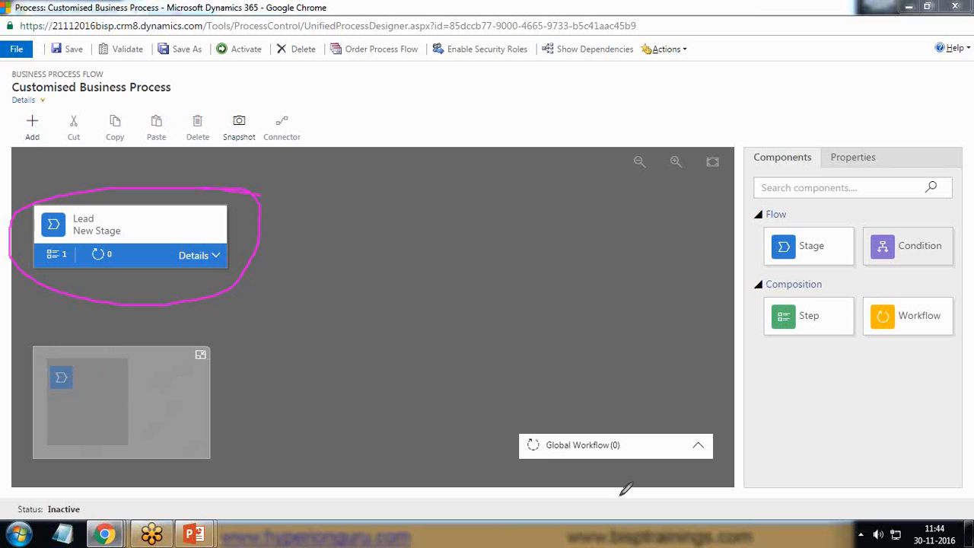
mouse_move(699, 427)
left_mouse_down()
mouse_move(517, 434)
mouse_move(566, 460)
mouse_move(713, 461)
mouse_move(691, 416)
left_mouse_up()
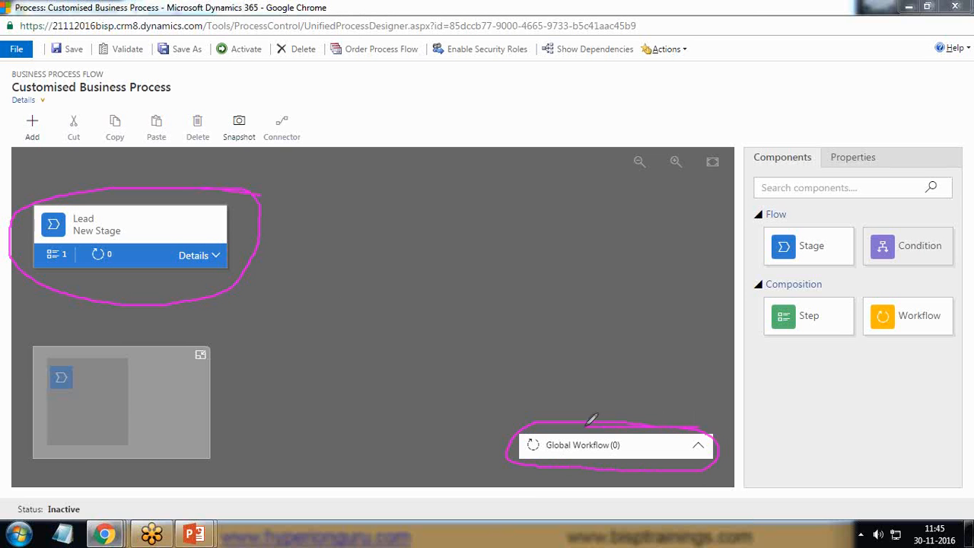
key("Escape")
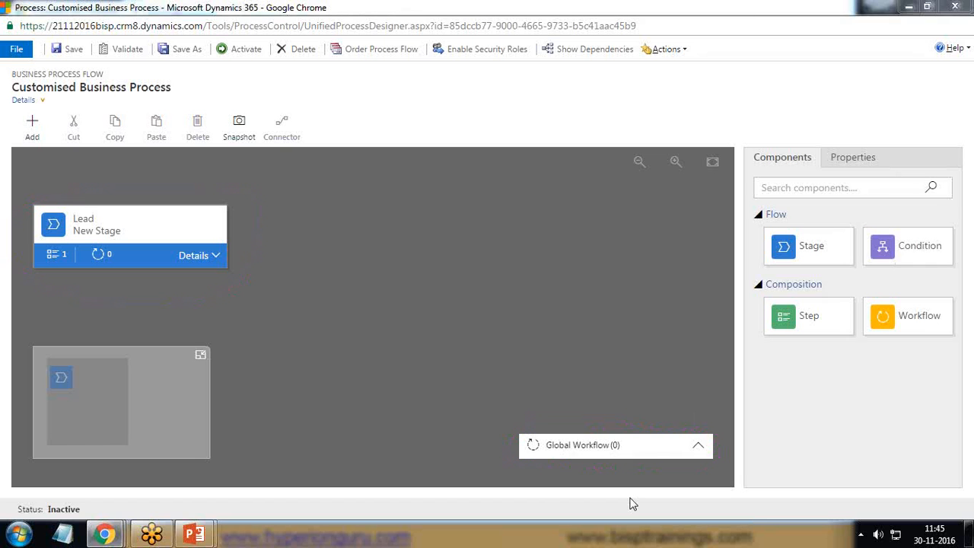
Step: Collapse the canvas minimap and expand the Lead stage's details to show its steps and workflows
left_click(699, 446)
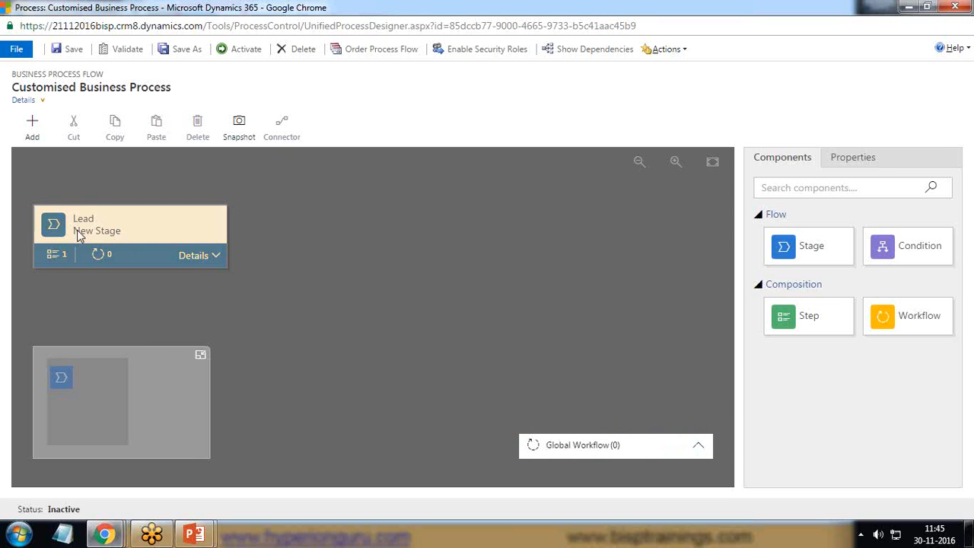
left_click(201, 355)
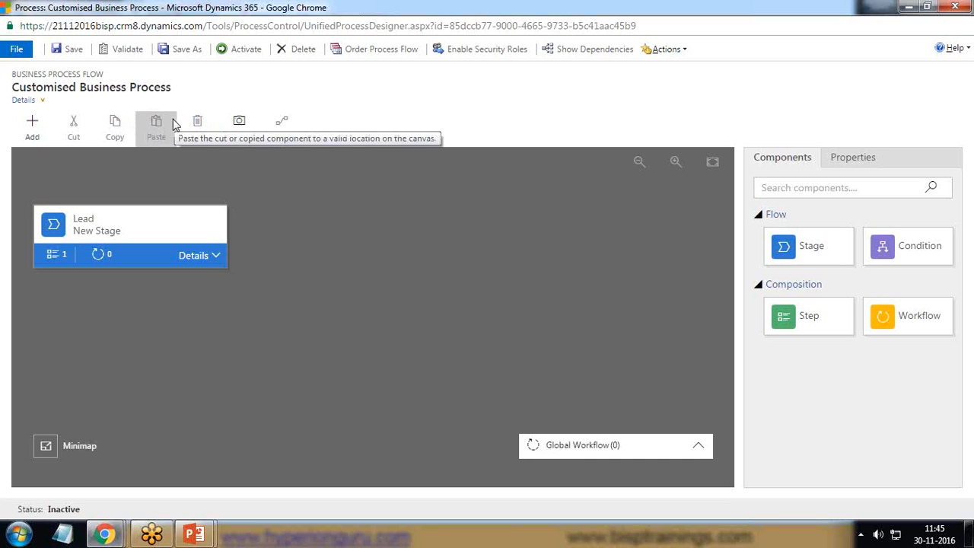
left_click(216, 257)
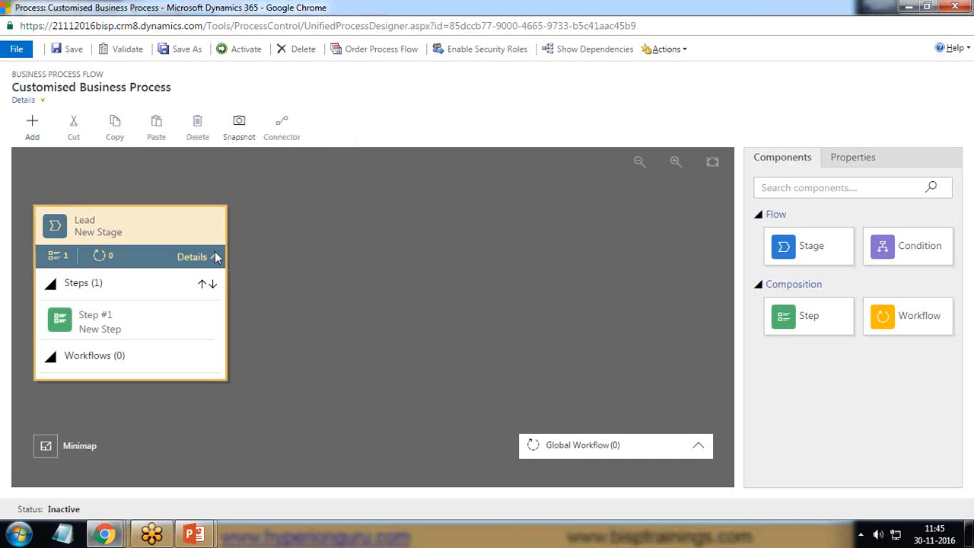
left_click(107, 332)
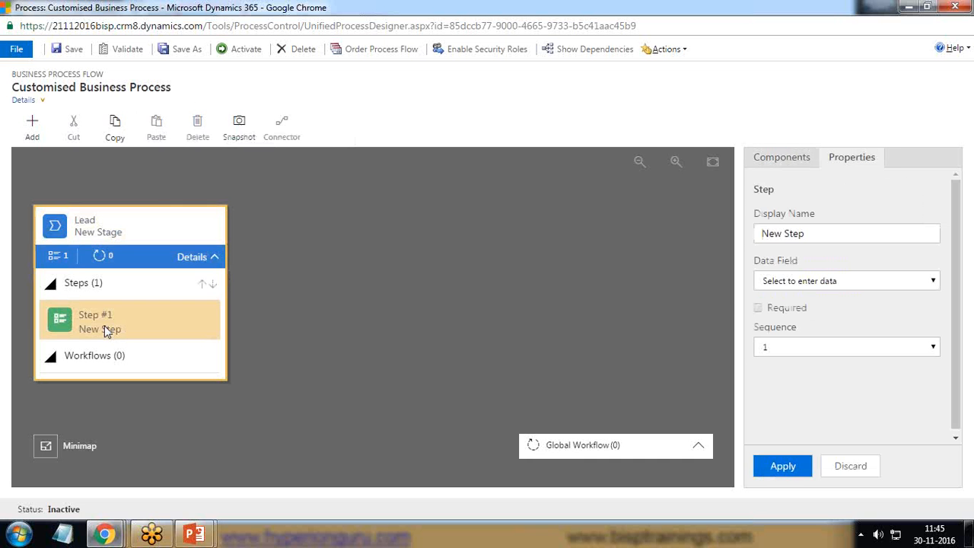
left_click(210, 258)
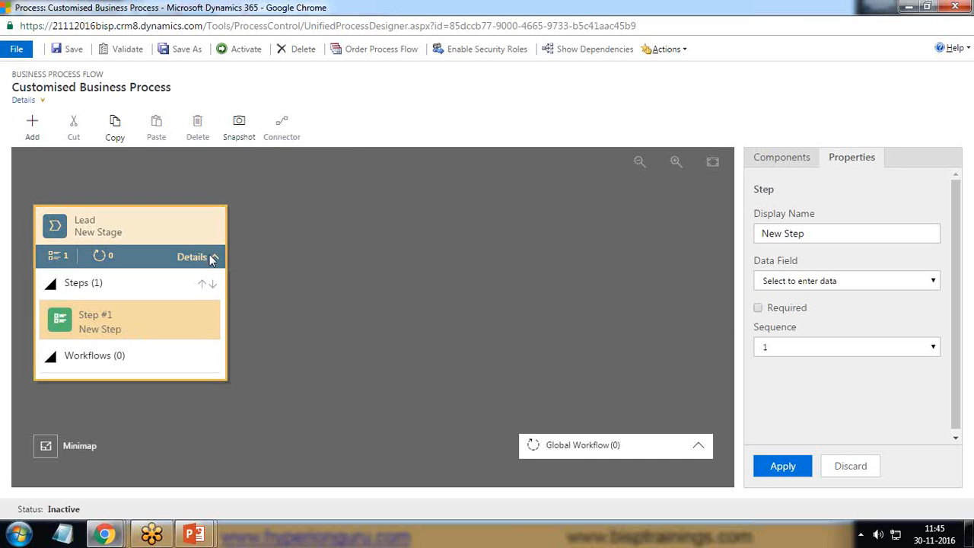
left_click(215, 258)
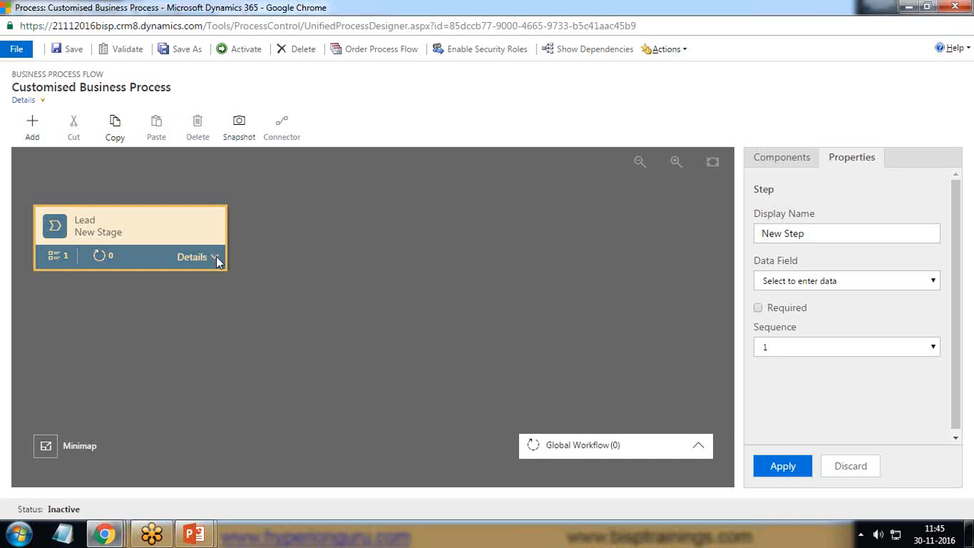
left_click(214, 258)
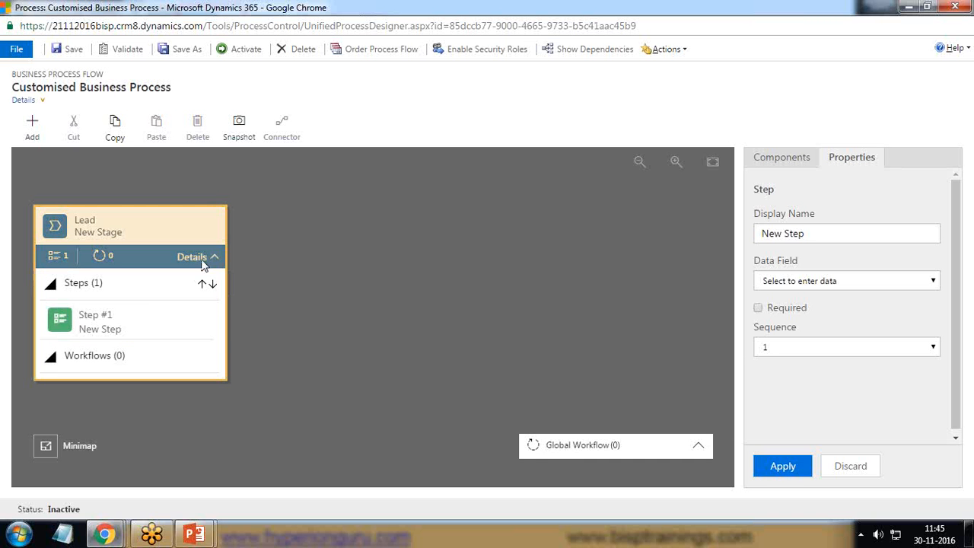
Step: Examine the properties of Step #1 in the Lead stage, including its display name and sequence options
left_click(111, 328)
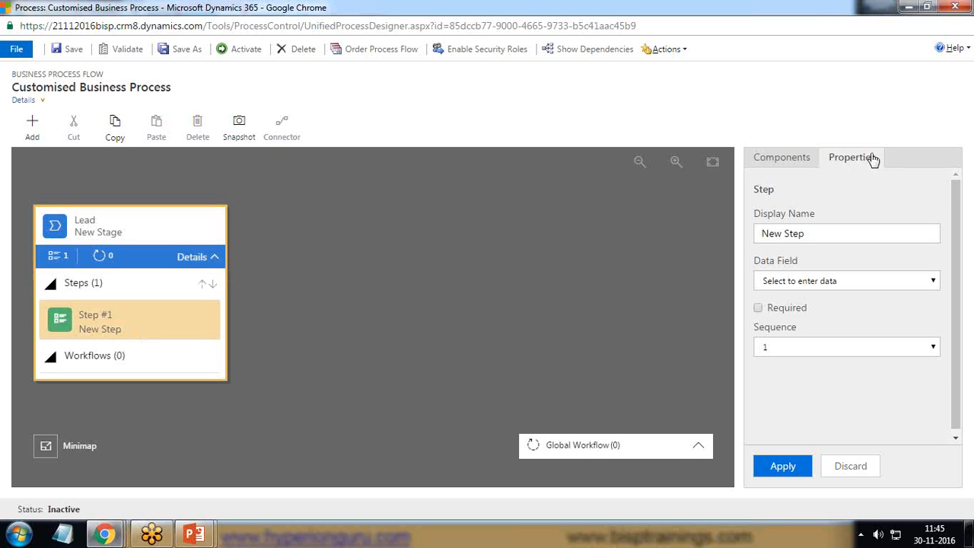
left_click(812, 234)
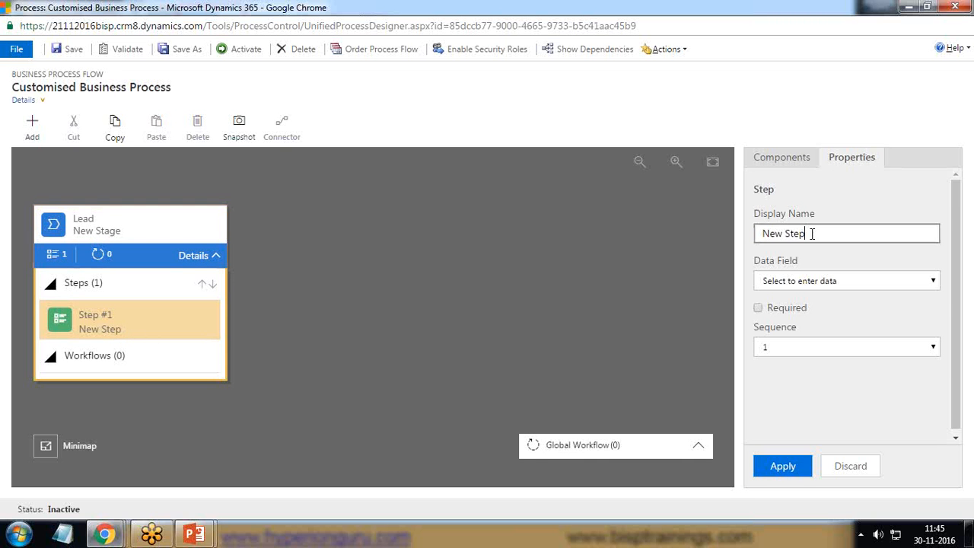
left_click_drag(812, 234, 755, 239)
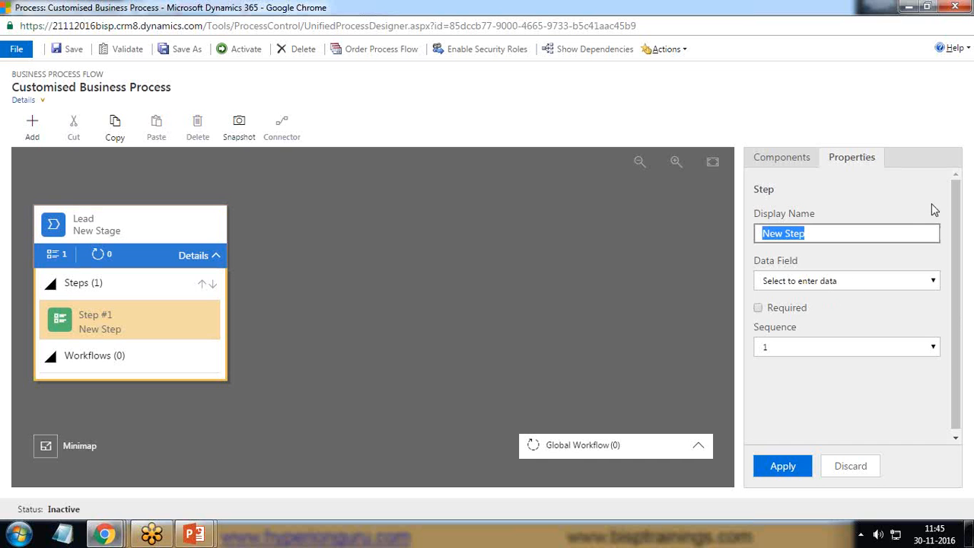
left_click(931, 363)
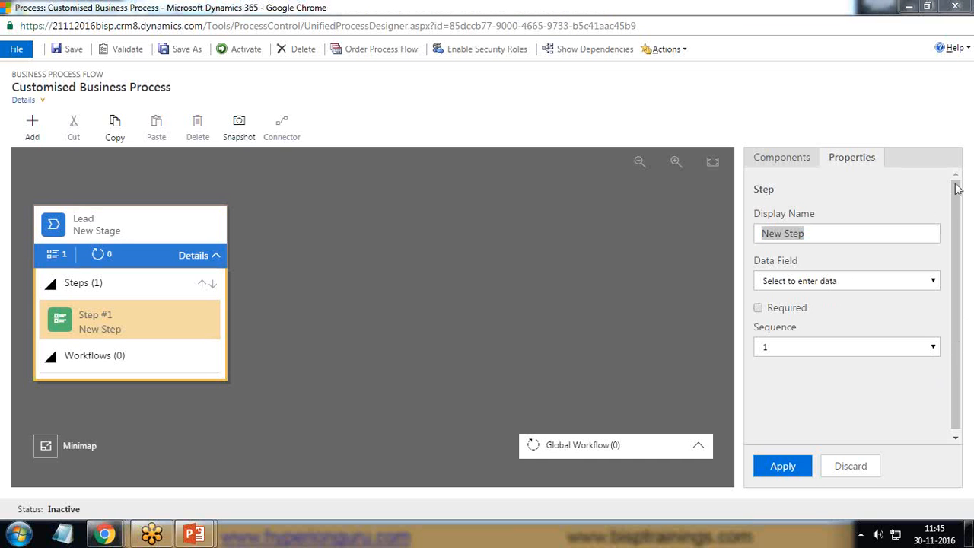
left_click(776, 348)
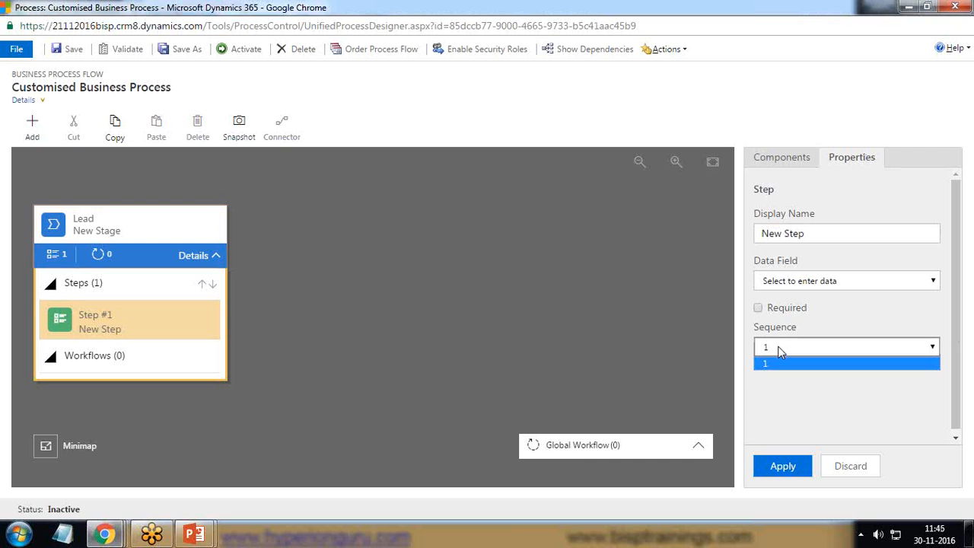
left_click(778, 349)
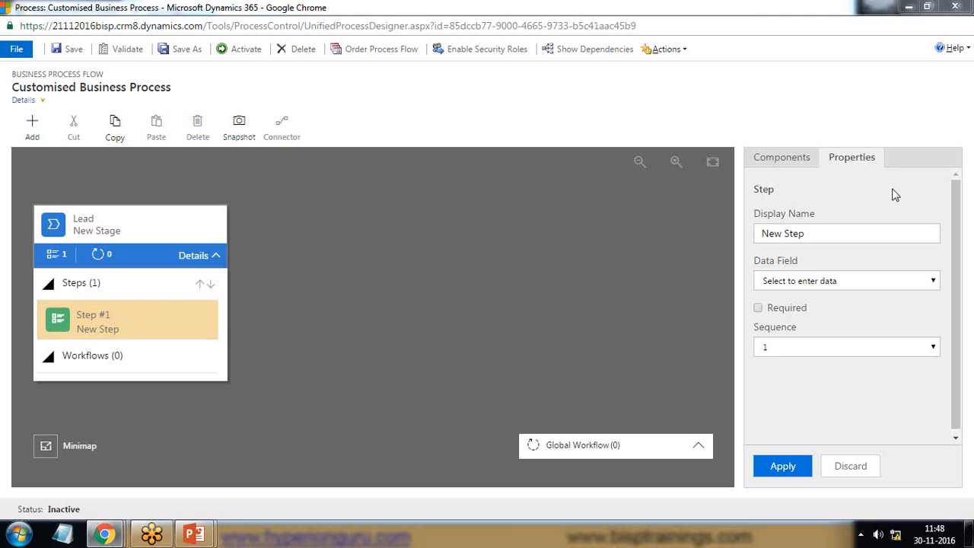
Step: Rename the Lead entity's New Stage as Qualify, set its category to Qualify, and apply the changes
left_click(778, 158)
left_click(868, 156)
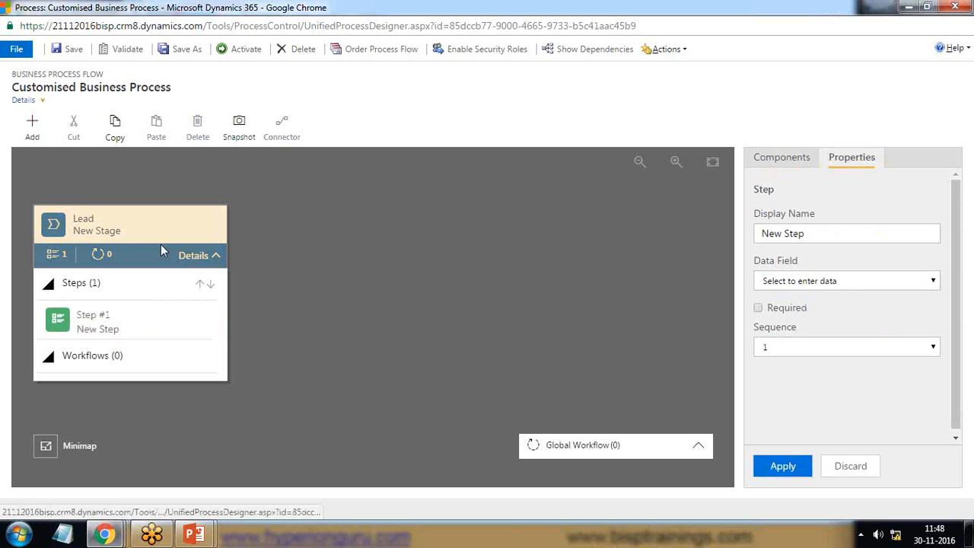
left_click(104, 222)
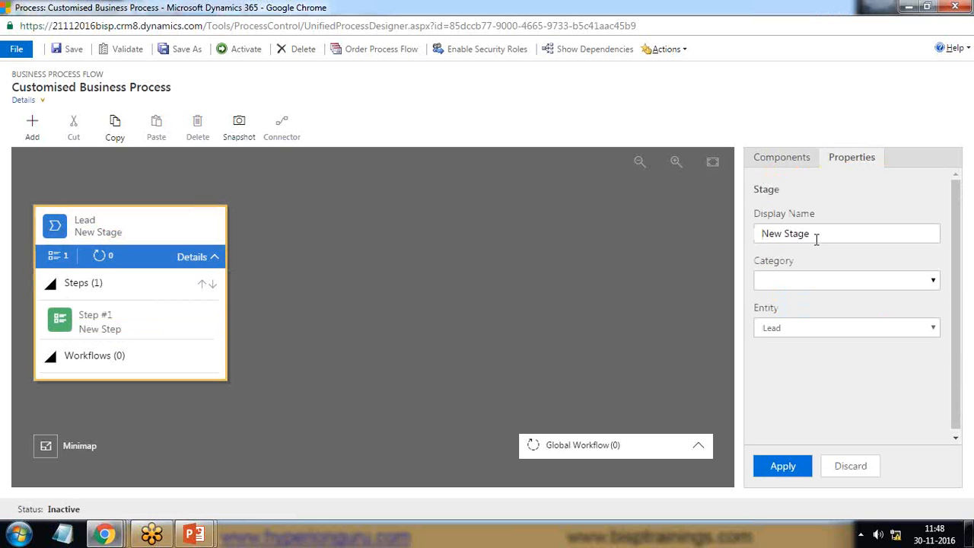
triple_click(825, 236)
type("Qualify")
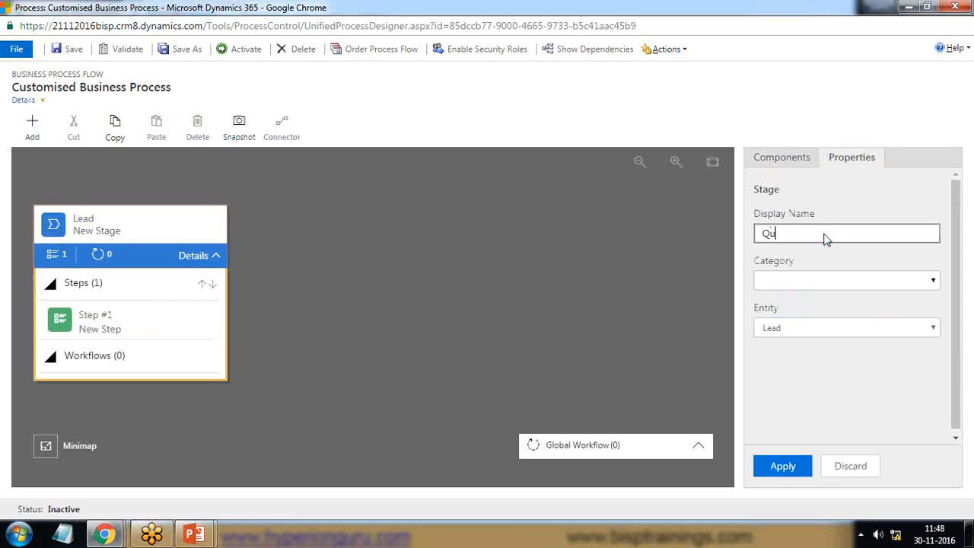
left_click(796, 281)
left_click(781, 308)
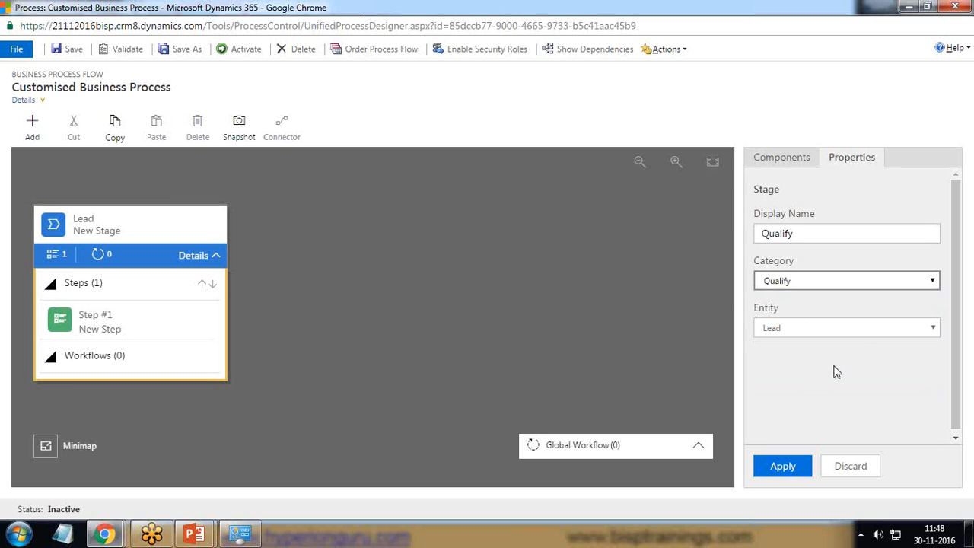
left_click(780, 466)
left_click(215, 256)
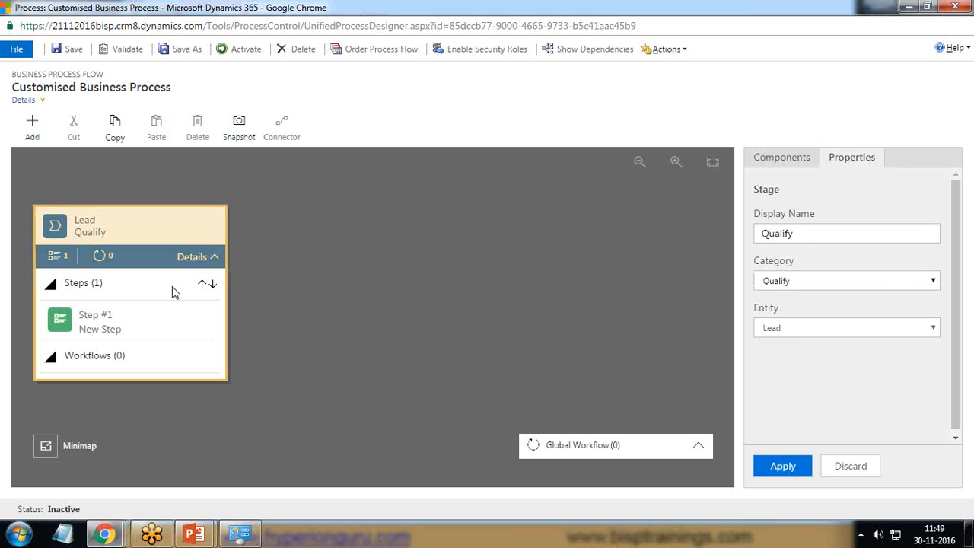
Step: Set the data field of Step #1 in the Qualify stage to Existing Account? and apply it
left_click(110, 327)
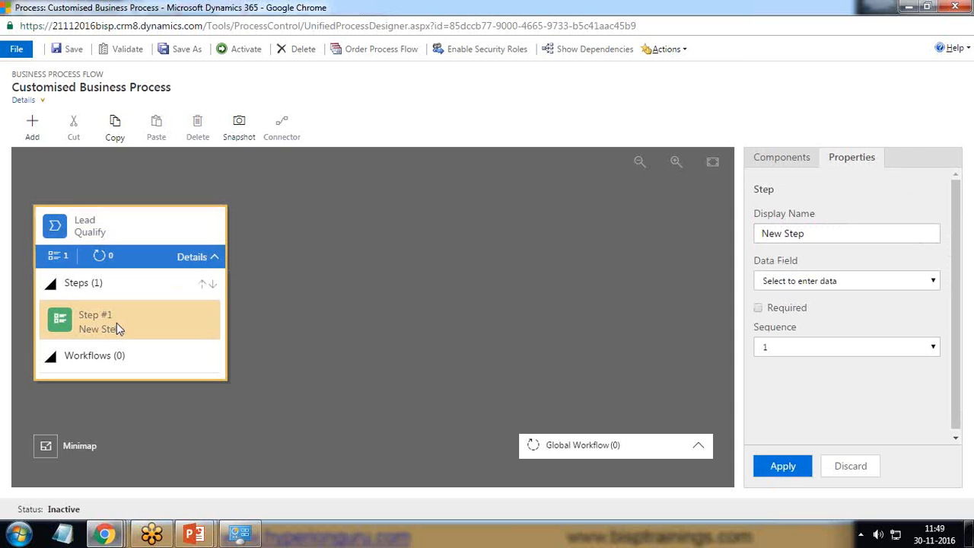
left_click(832, 288)
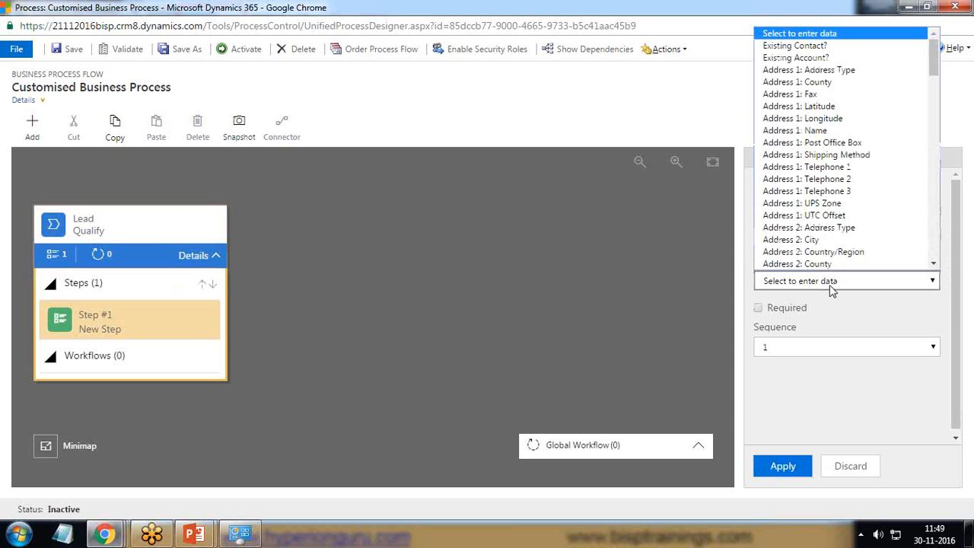
left_click(955, 145)
left_click(819, 289)
scroll(829, 241, "down", 15)
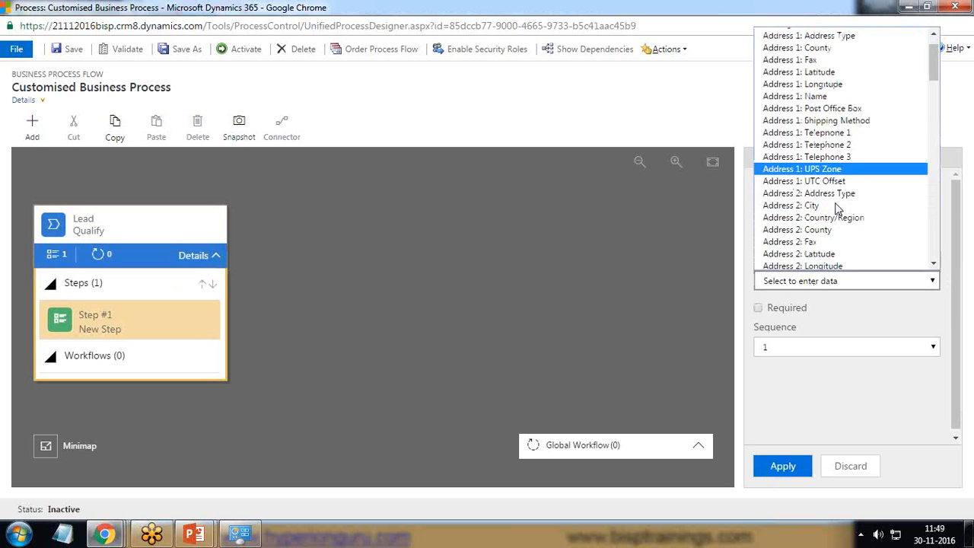
scroll(830, 210, "up", 2)
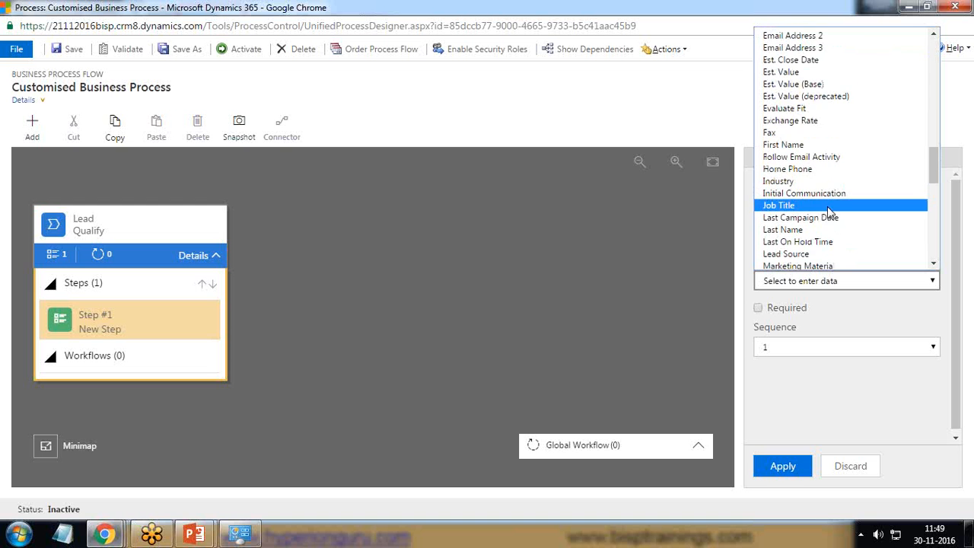
scroll(800, 168, "up", 4)
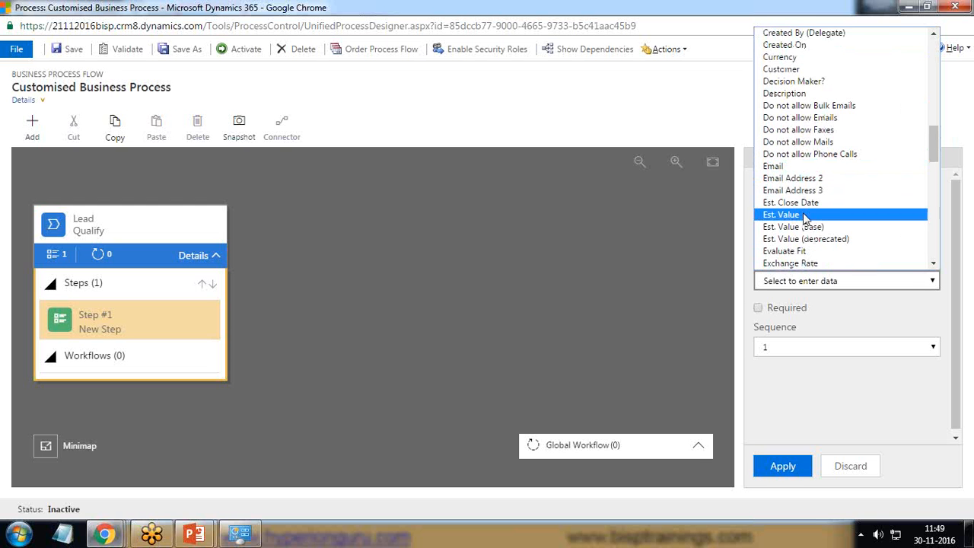
scroll(803, 217, "down", 4)
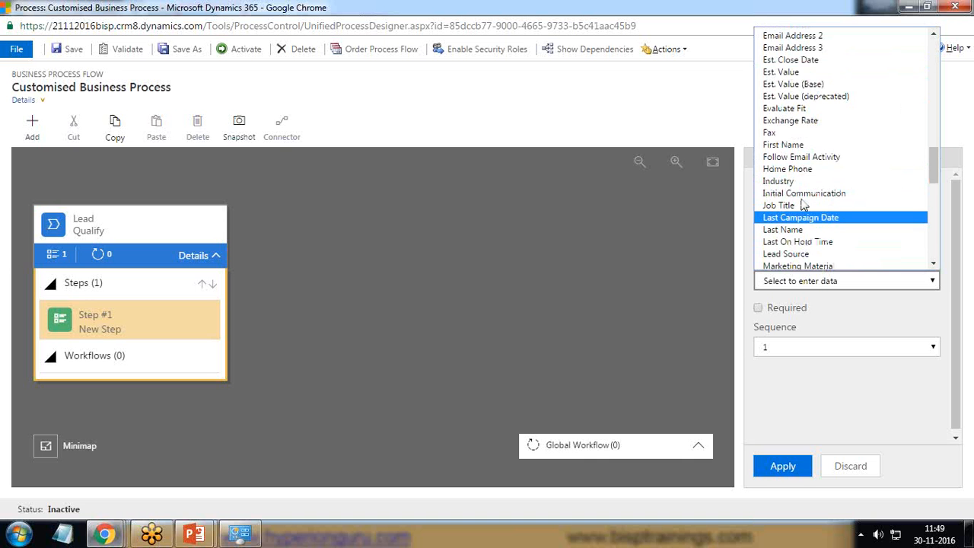
scroll(799, 145, "up", 4)
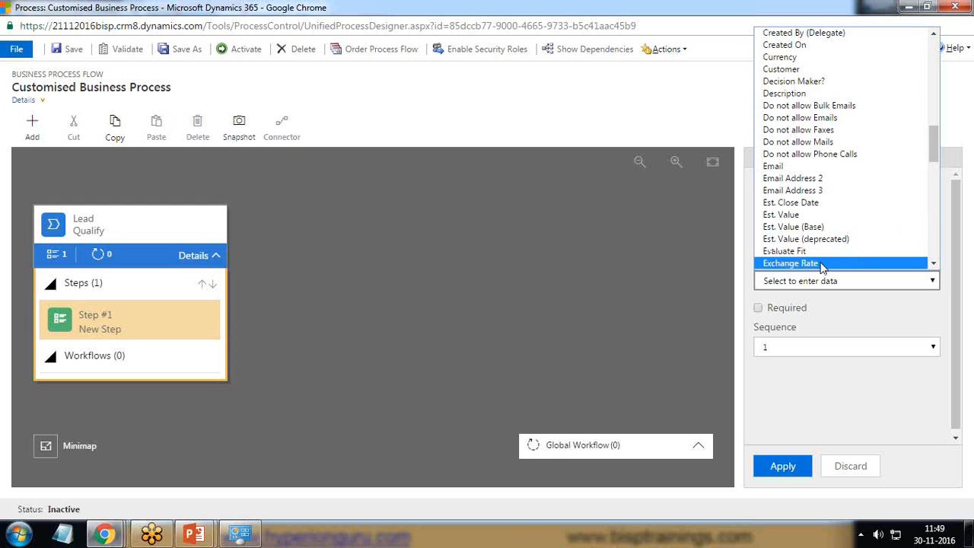
scroll(822, 231, "down", 15)
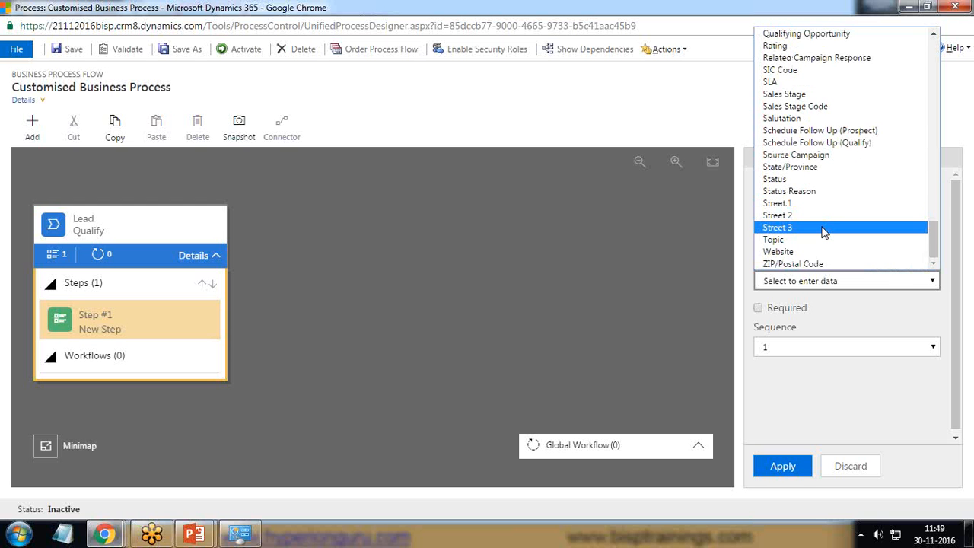
scroll(822, 231, "up", 10)
scroll(822, 231, "up", 10)
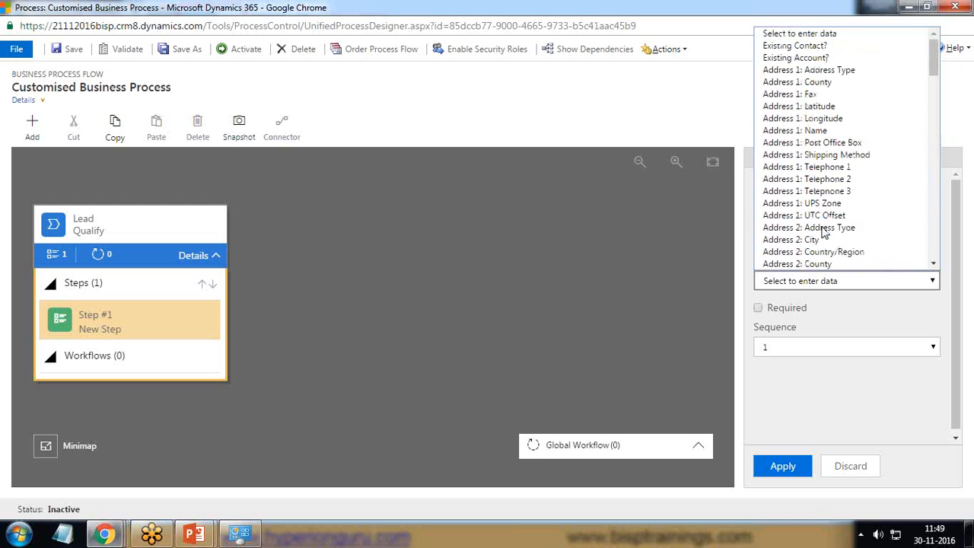
left_click(799, 57)
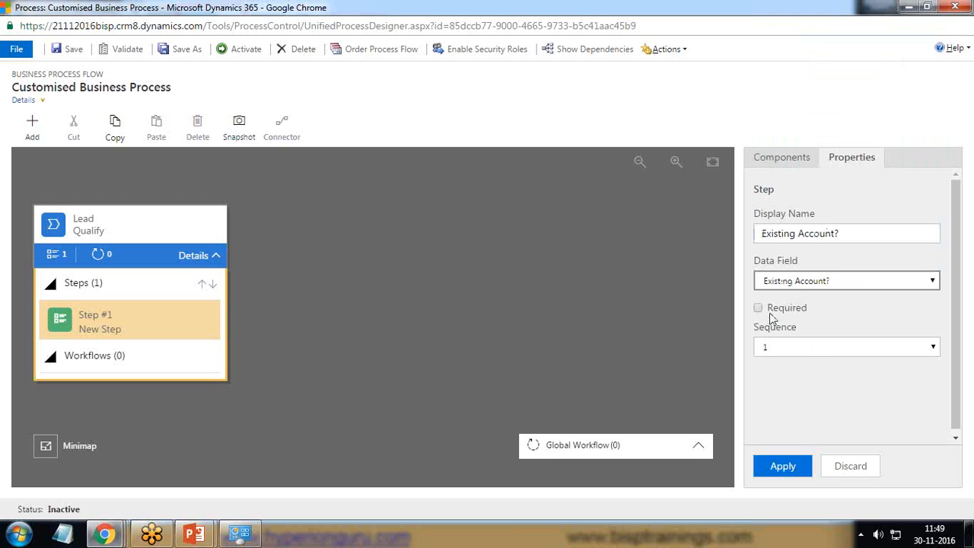
left_click(783, 466)
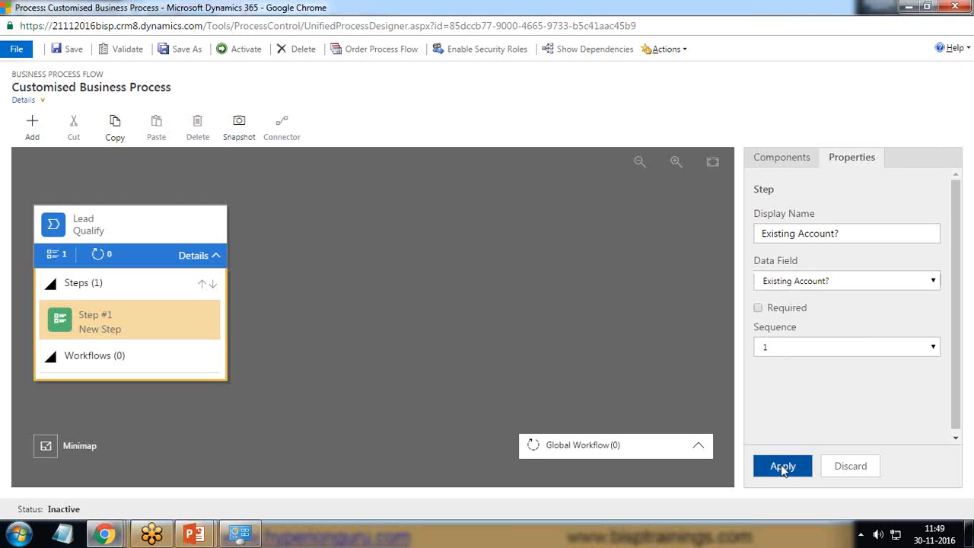
Step: Add three more steps below the Existing Account? step in the Qualify stage
left_click(405, 328)
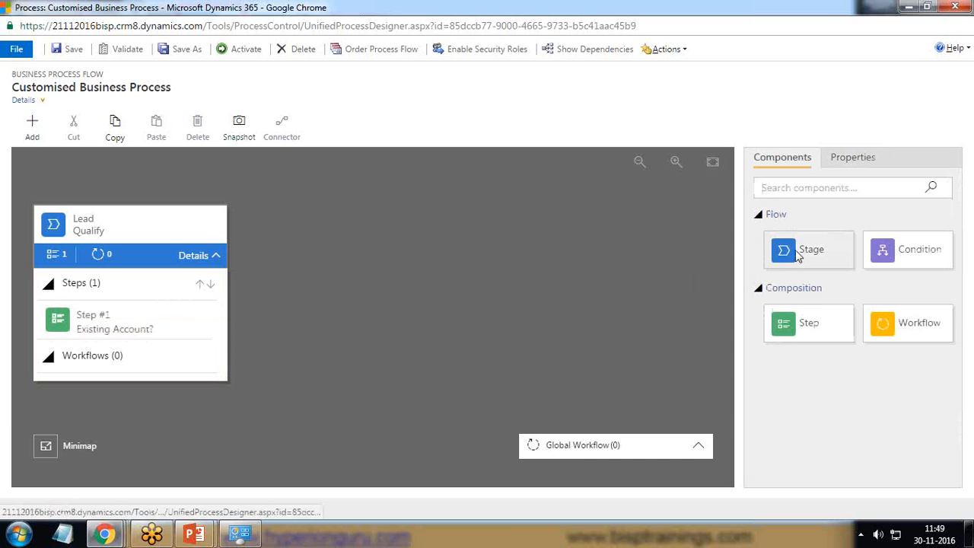
left_click_drag(807, 326, 122, 340)
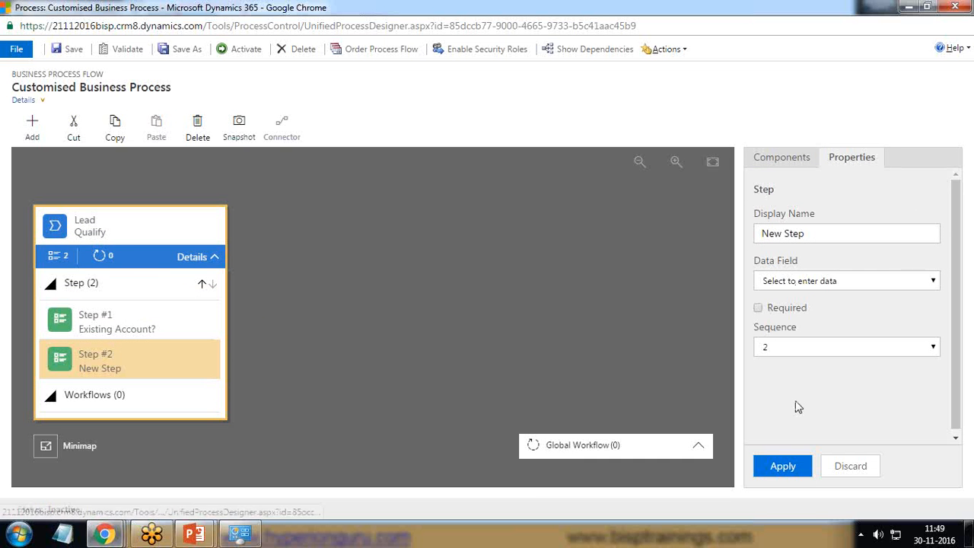
left_click_drag(805, 333, 145, 387)
left_click(778, 158)
left_click_drag(809, 324, 158, 392)
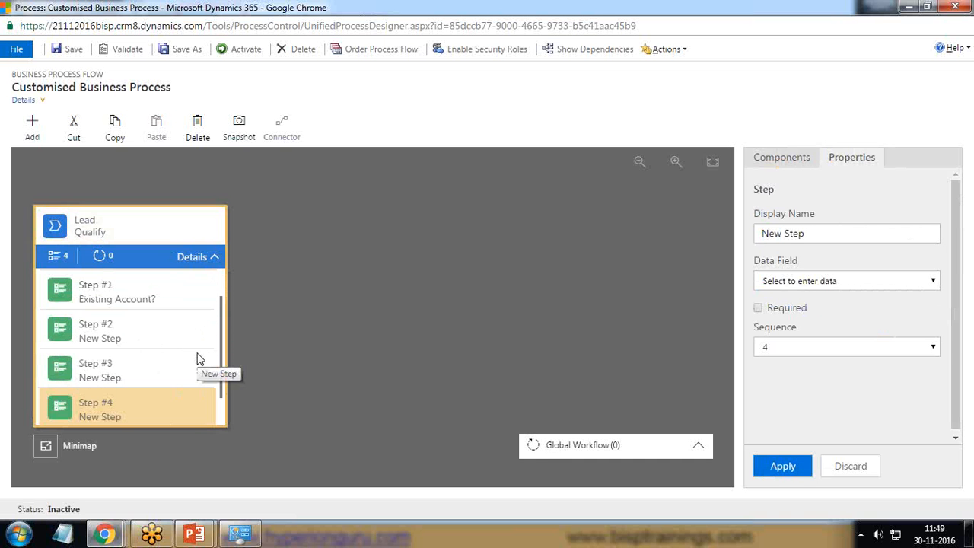
Step: Set the data field of Step #2 to Existing Account?, keep its sequence at 2, and apply the changes
left_click(142, 331)
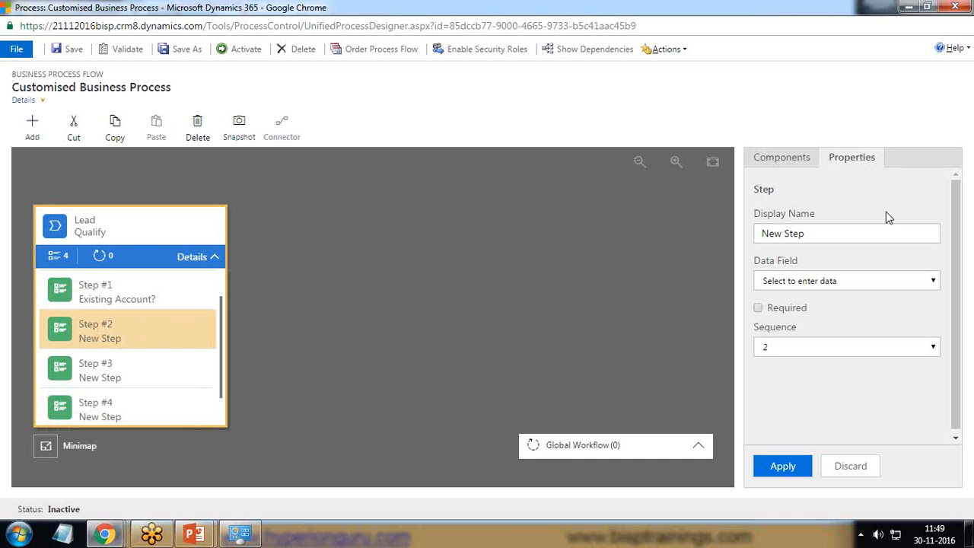
left_click(816, 235)
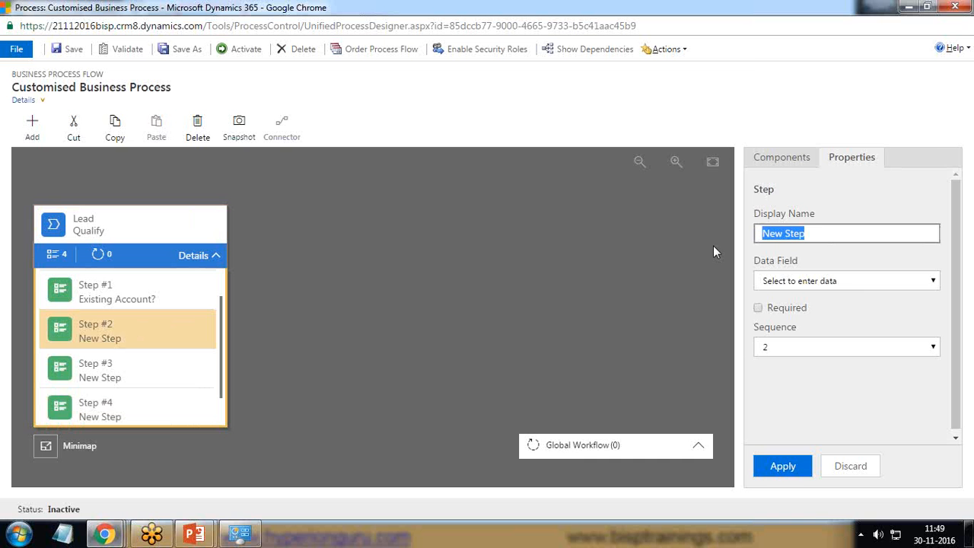
left_click(799, 283)
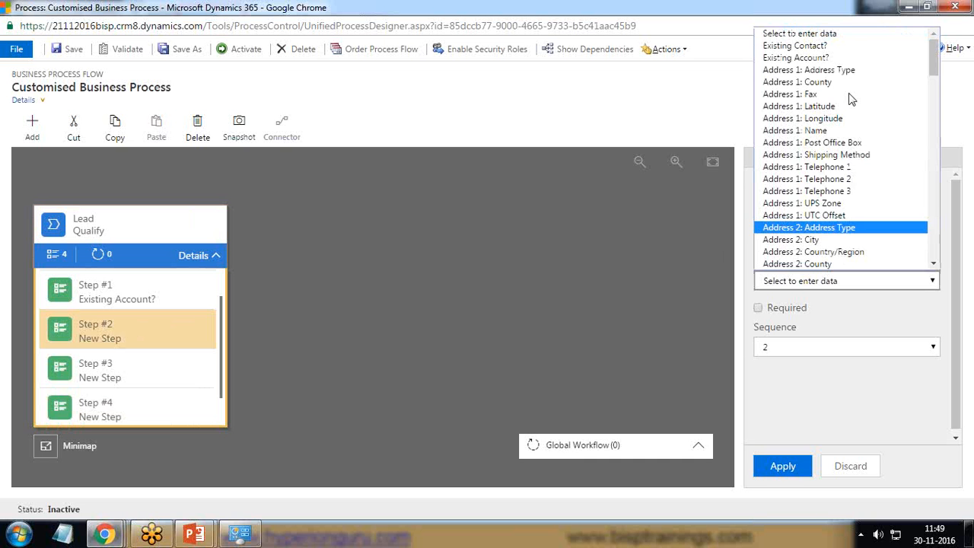
left_click(832, 58)
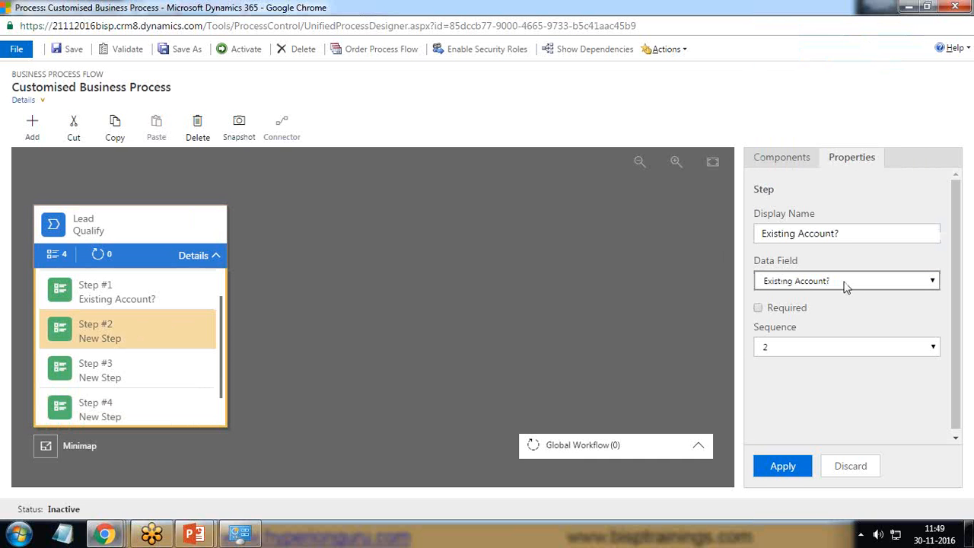
left_click(782, 348)
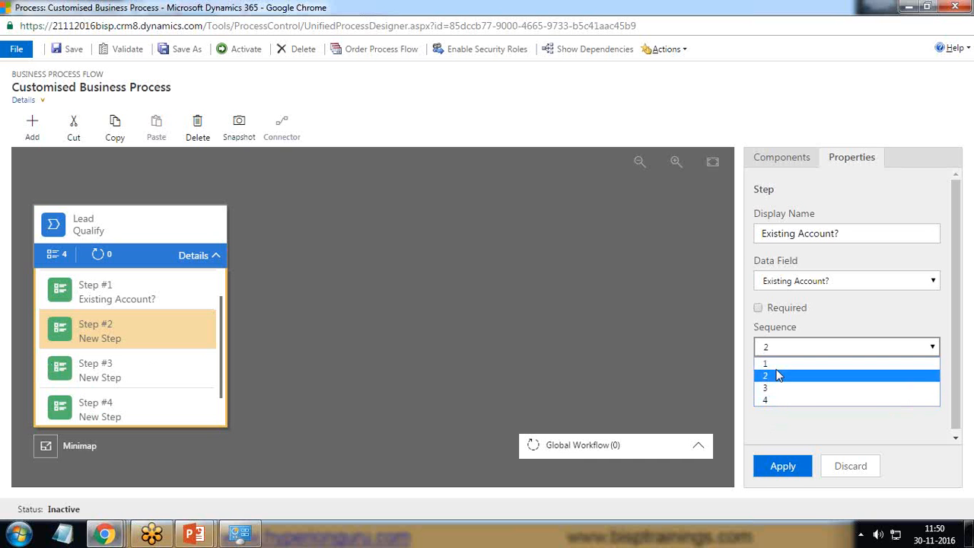
left_click(826, 306)
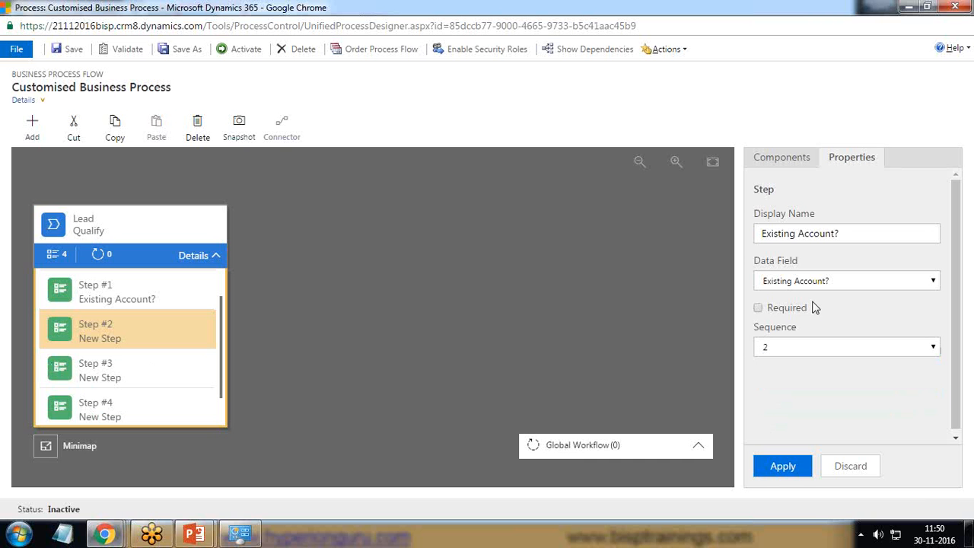
left_click(791, 470)
Step: Set the data field of Step #3 to Purchase Timeframe, keep its sequence at 3, and apply the changes
left_click(97, 374)
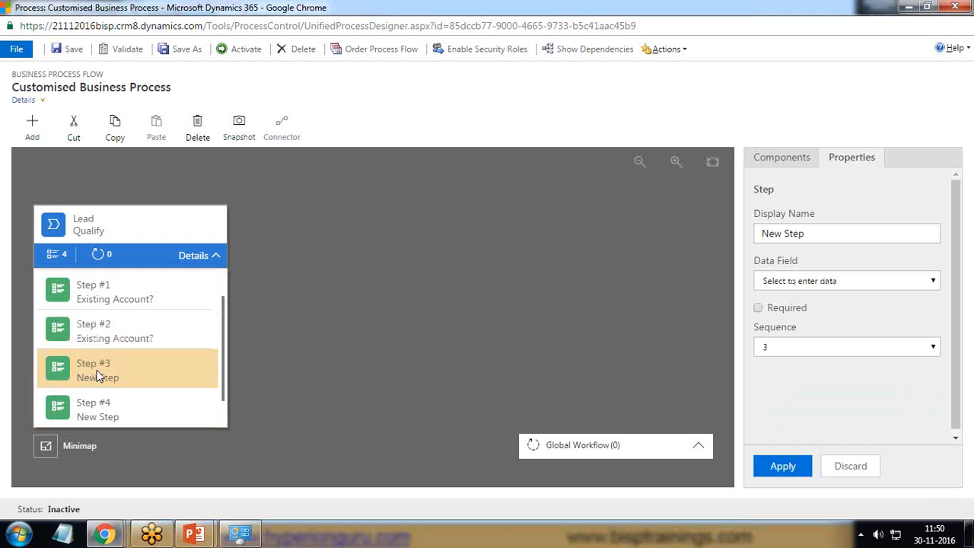
left_click(793, 281)
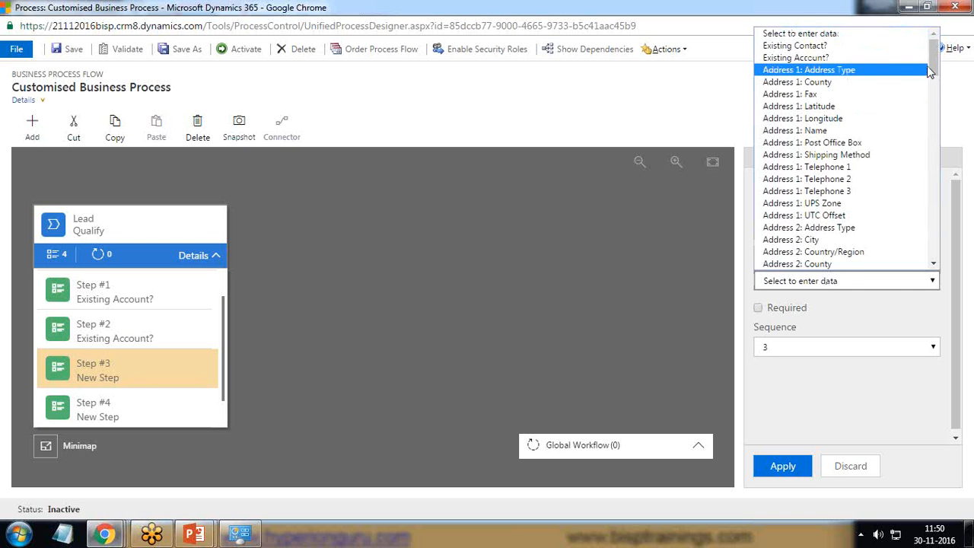
left_click_drag(931, 65, 914, 212)
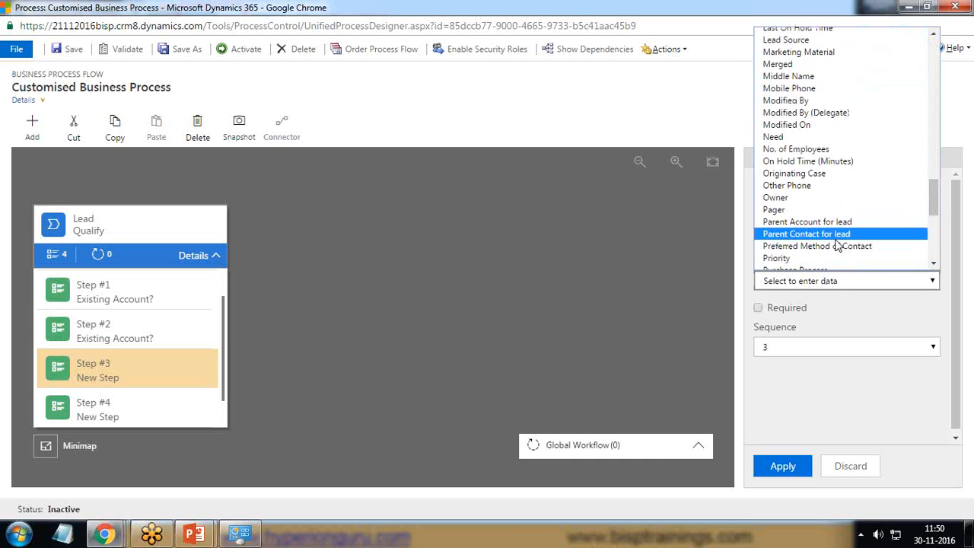
scroll(838, 243, "down", 2)
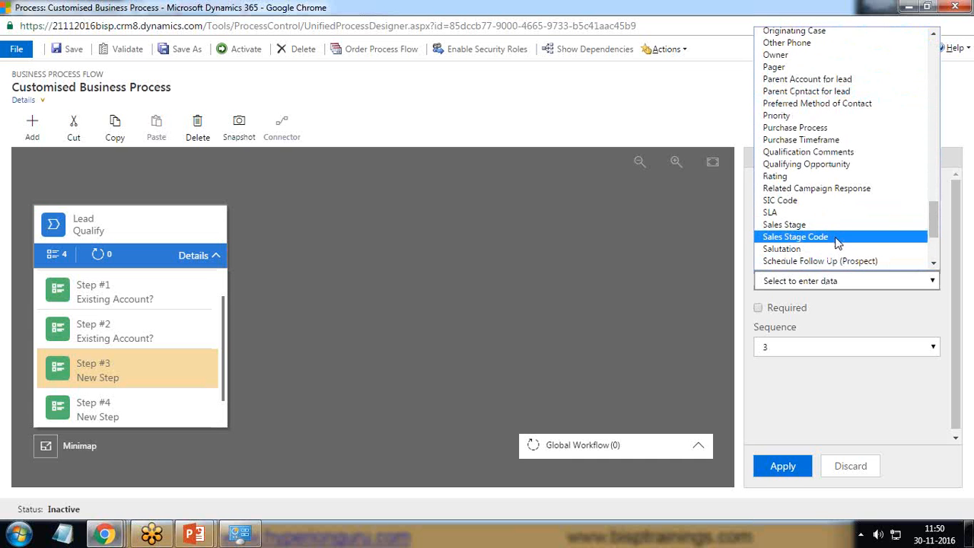
left_click(816, 139)
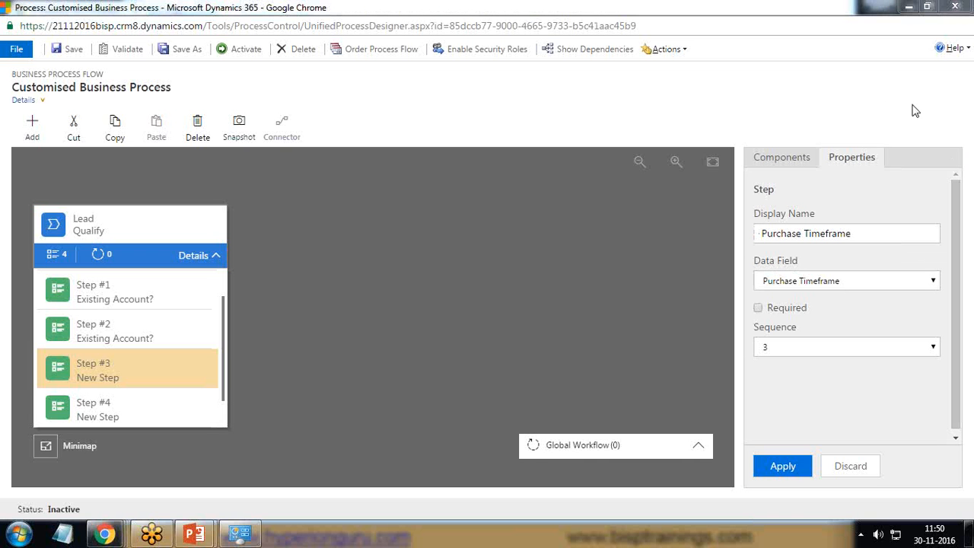
left_click_drag(868, 235, 764, 235)
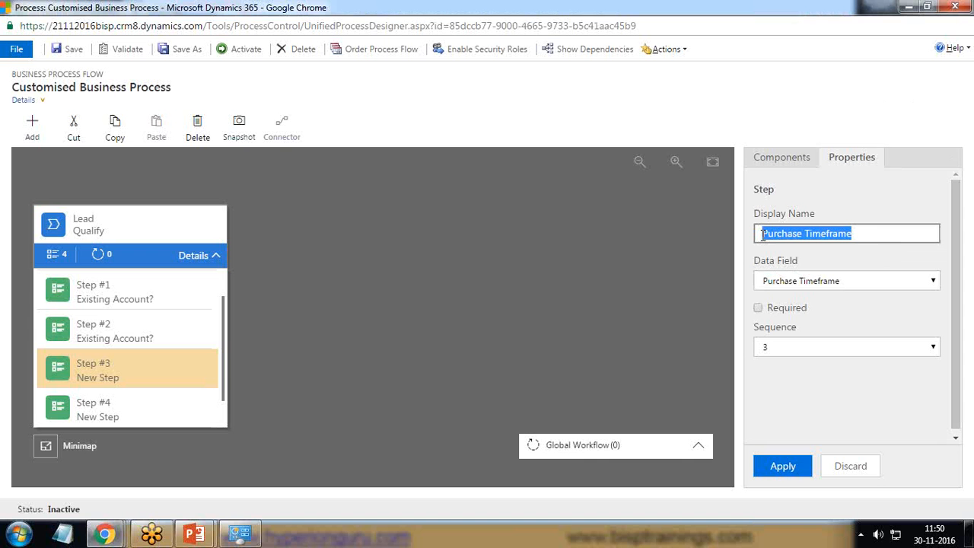
left_click(794, 415)
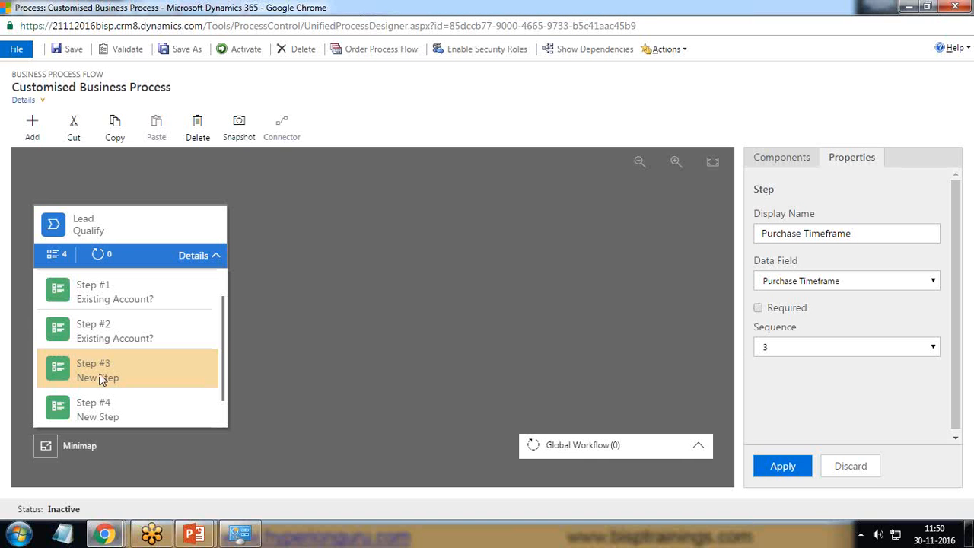
left_click(798, 351)
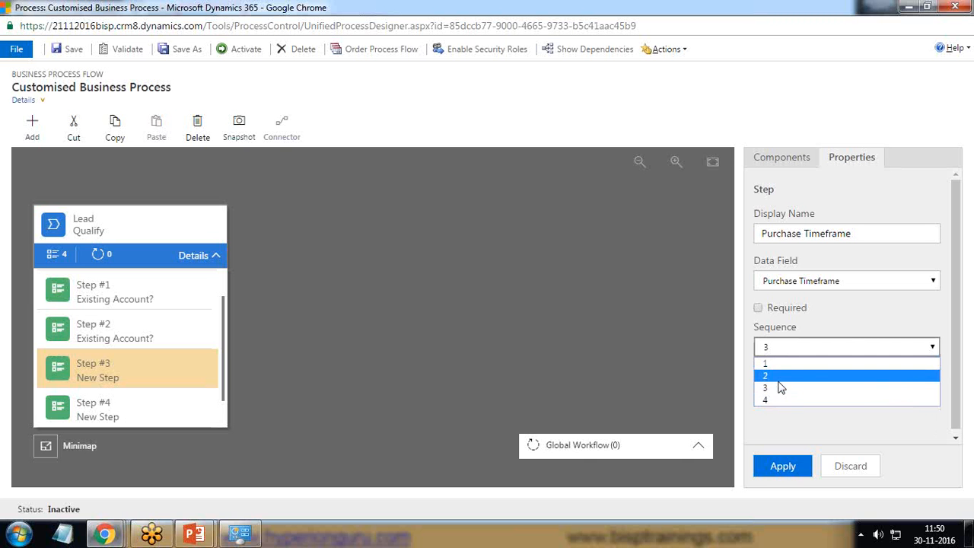
left_click(783, 411)
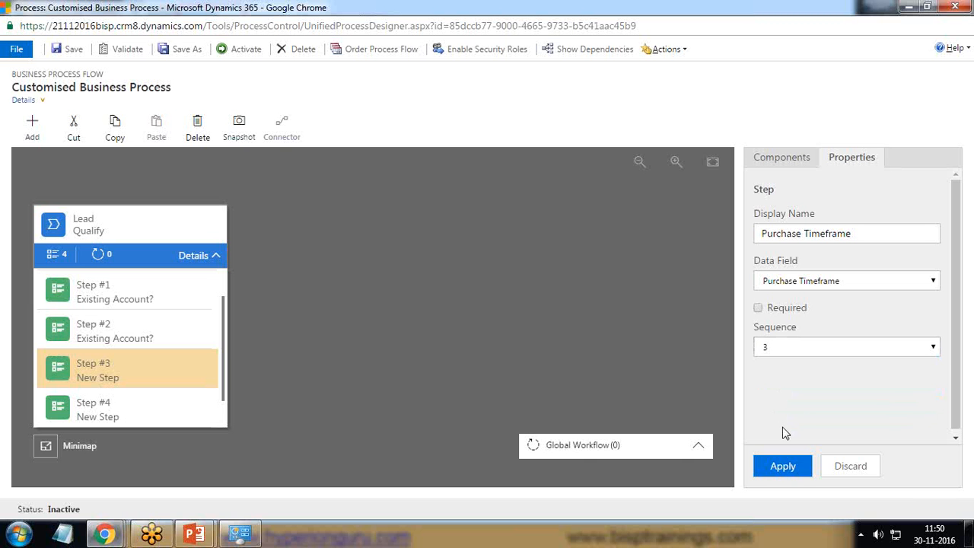
left_click(783, 467)
Step: Set the data field of Step #4 in the Qualify stage to Budget
left_click(119, 420)
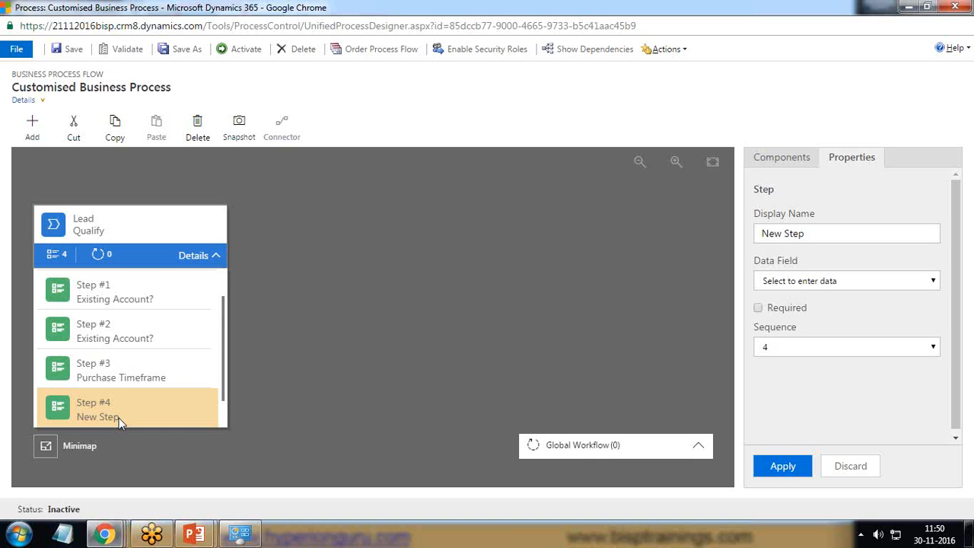
left_click(788, 283)
scroll(809, 233, "down", 10)
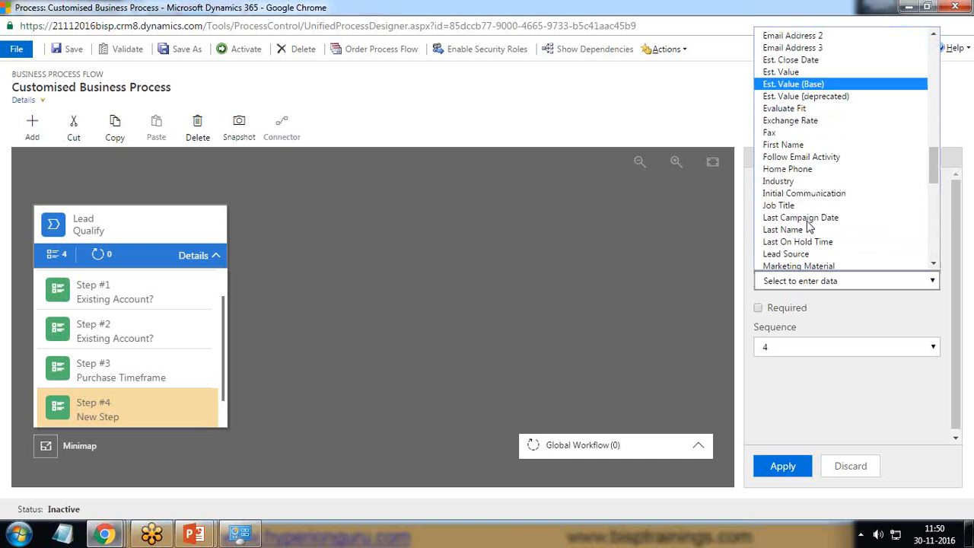
scroll(807, 228, "up", 4)
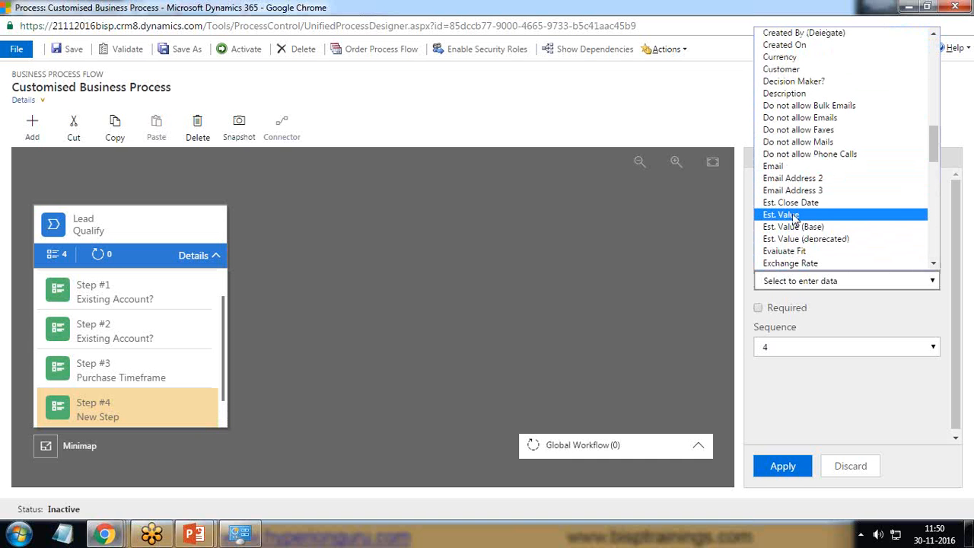
scroll(794, 217, "up", 8)
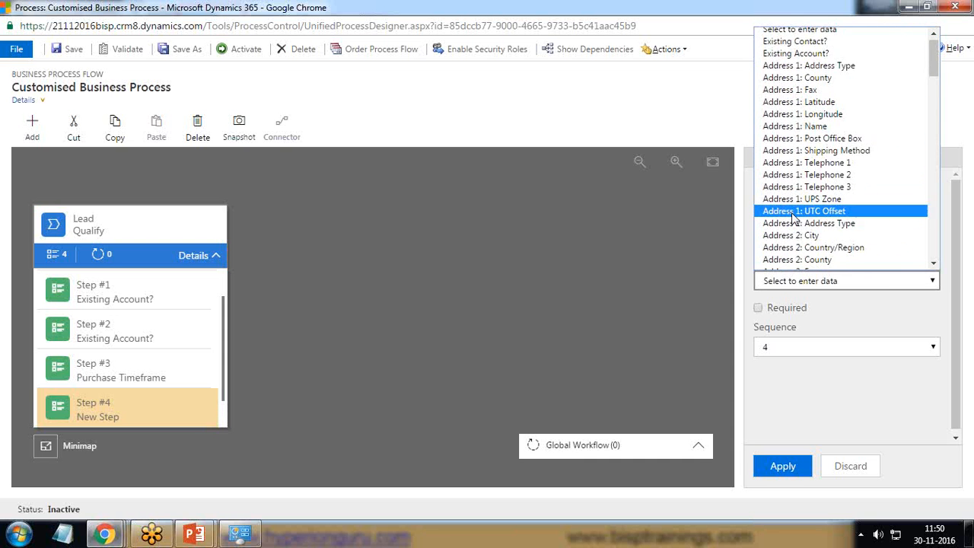
scroll(794, 218, "down", 6)
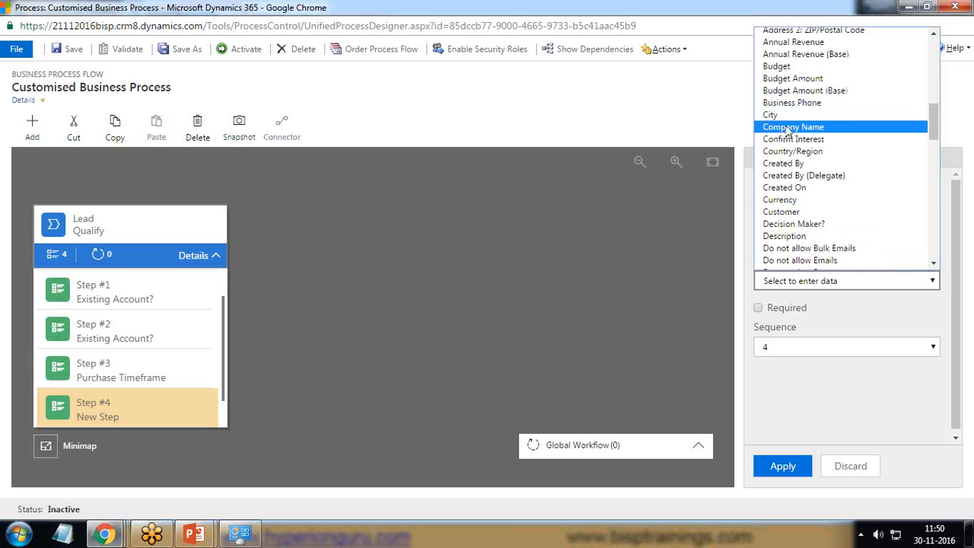
scroll(794, 168, "up", 2)
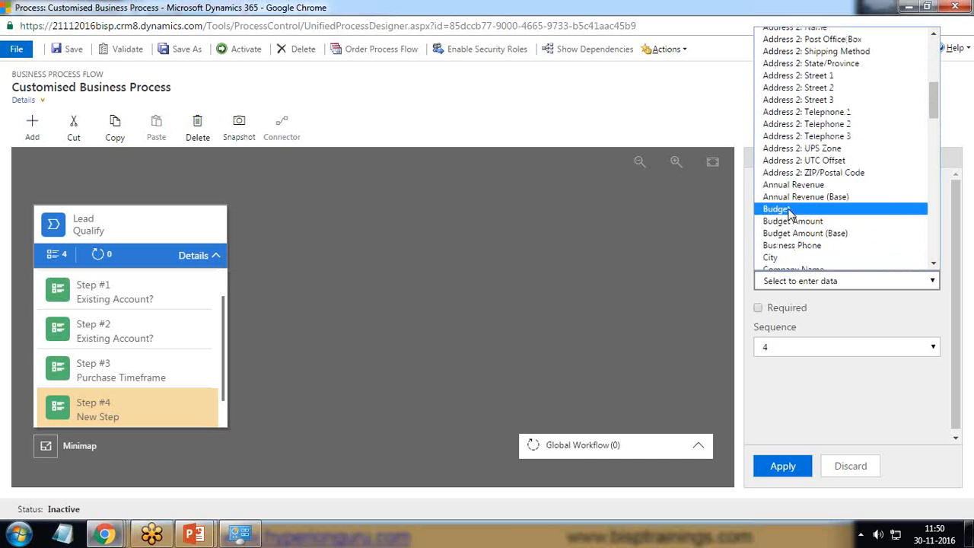
left_click(776, 208)
Step: Change the display name of Step #4 to Estimated Budget, apply it, and collapse the Qualify stage's details
left_click(804, 236)
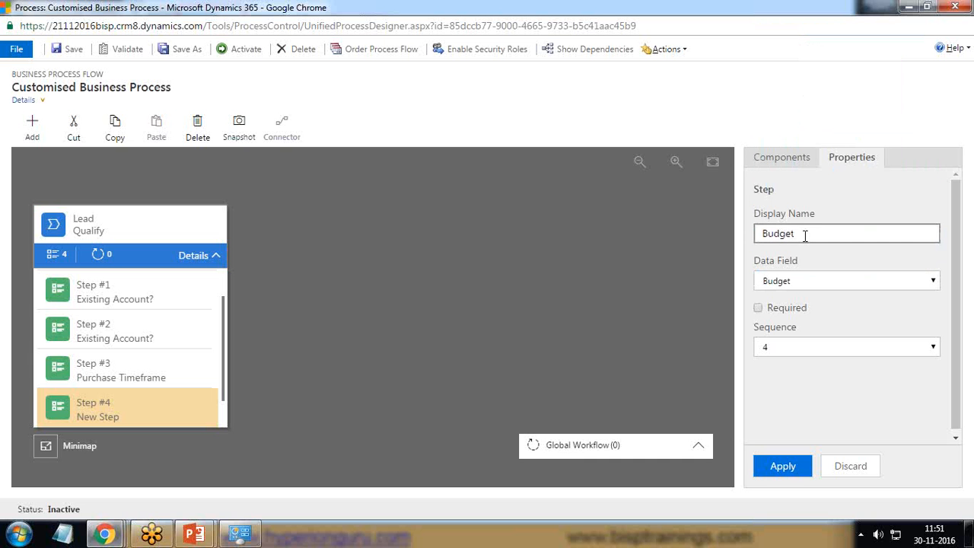
key("Home")
type("Estimated")
left_click(777, 464)
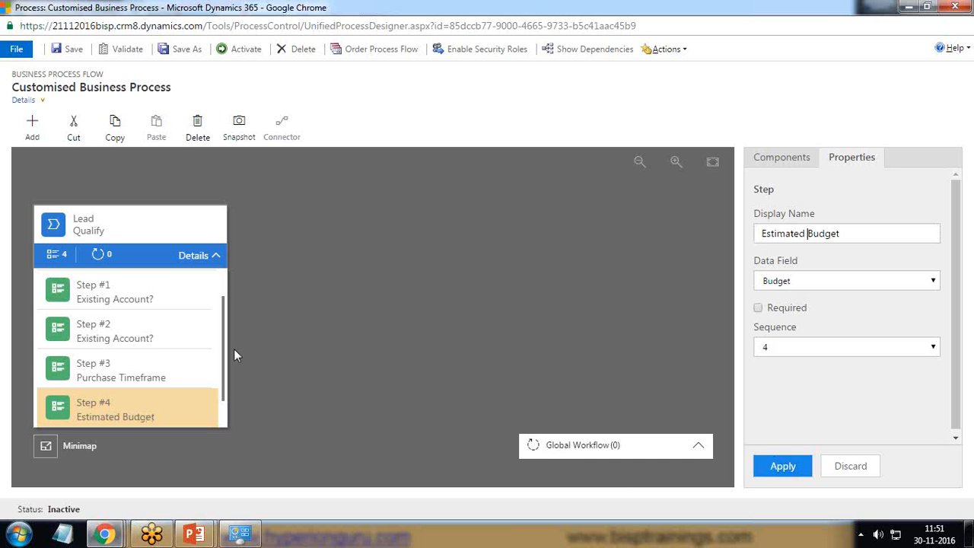
left_click(215, 257)
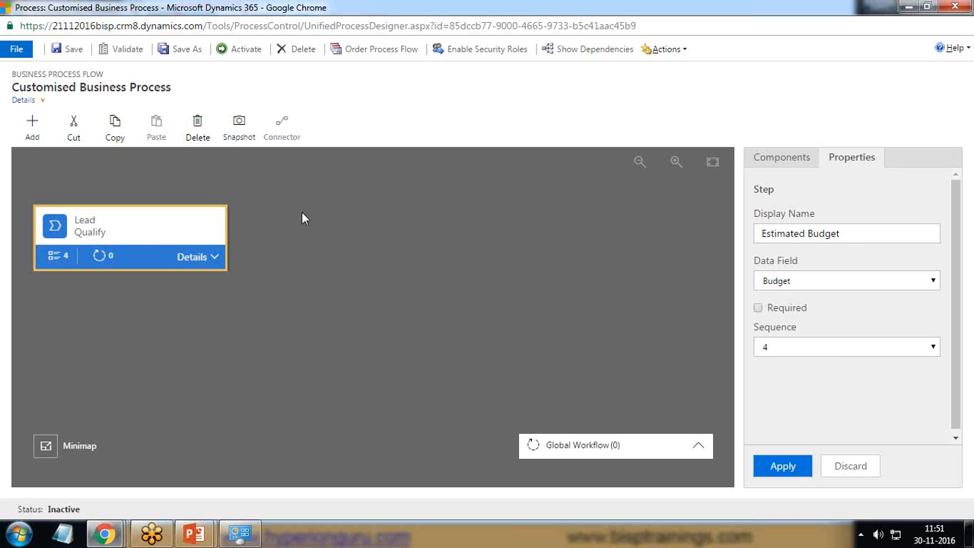
Step: Add a new stage directly after the Qualify stage and set its entity to Opportunity
left_click(784, 158)
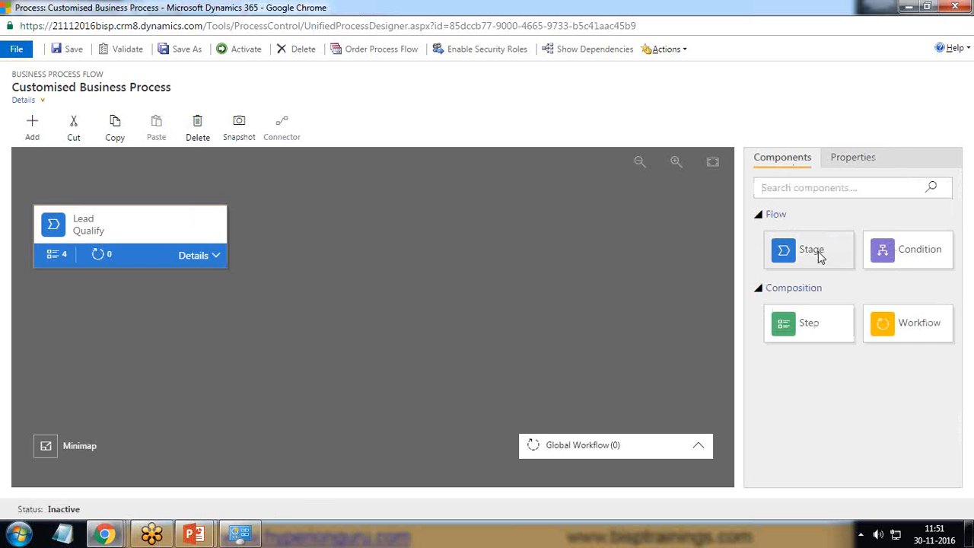
left_click_drag(820, 256, 250, 248)
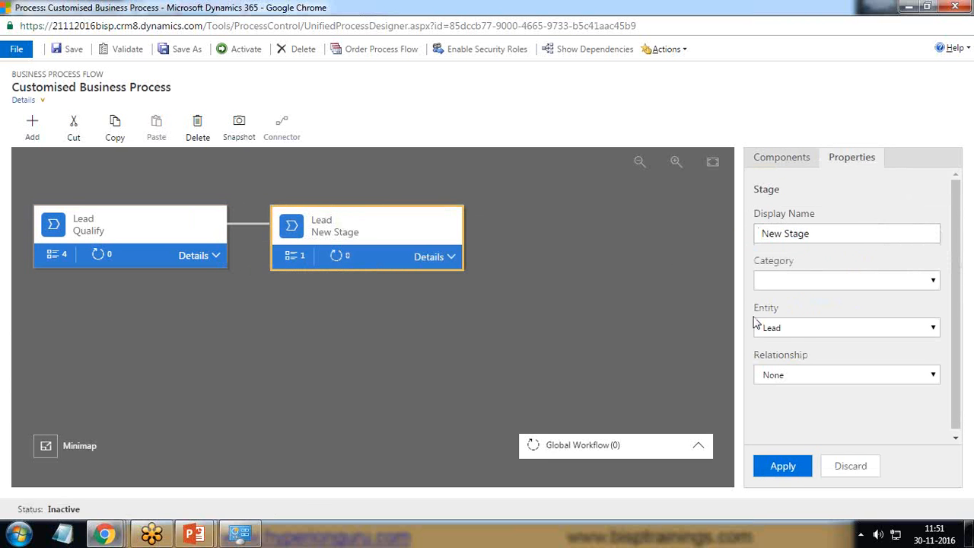
left_click(797, 332)
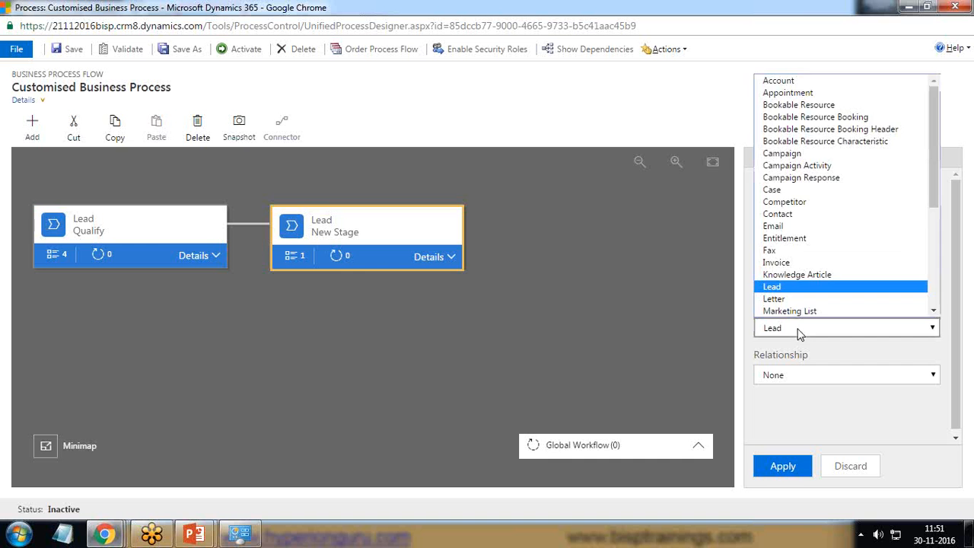
left_click(798, 332)
left_click(798, 332)
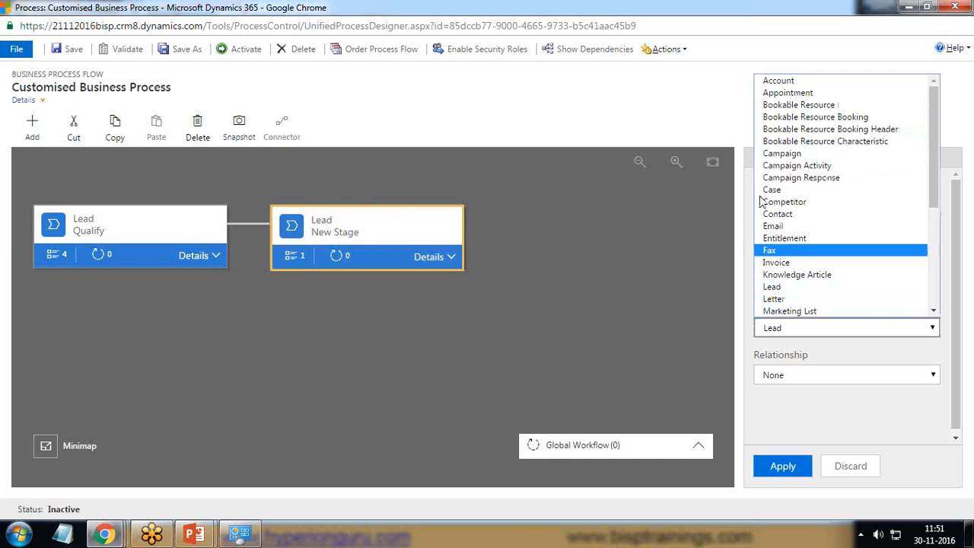
scroll(798, 191, "down", 3)
left_click(801, 166)
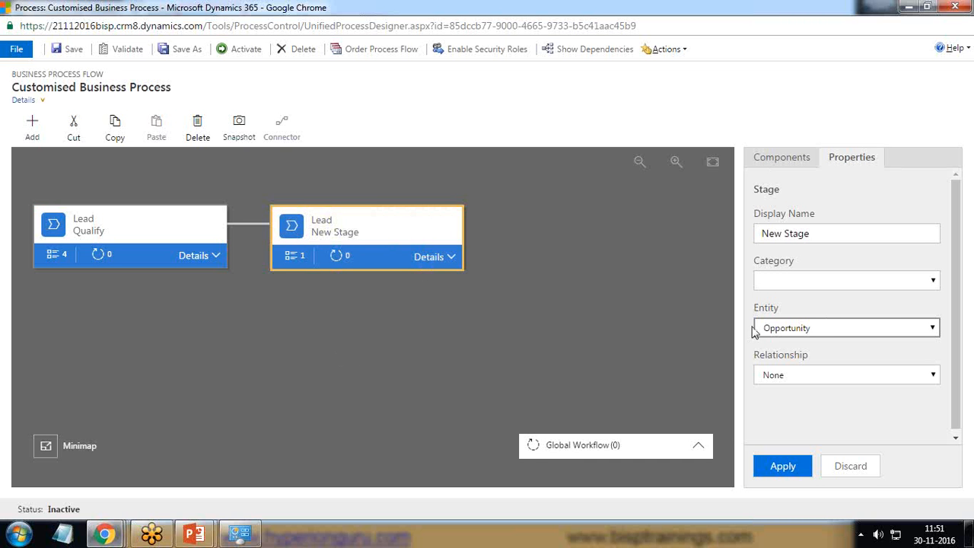
Step: Set the new stage's category and display name to Develop, keep the relationship at None, and apply the changes
left_click(819, 233)
left_click(792, 282)
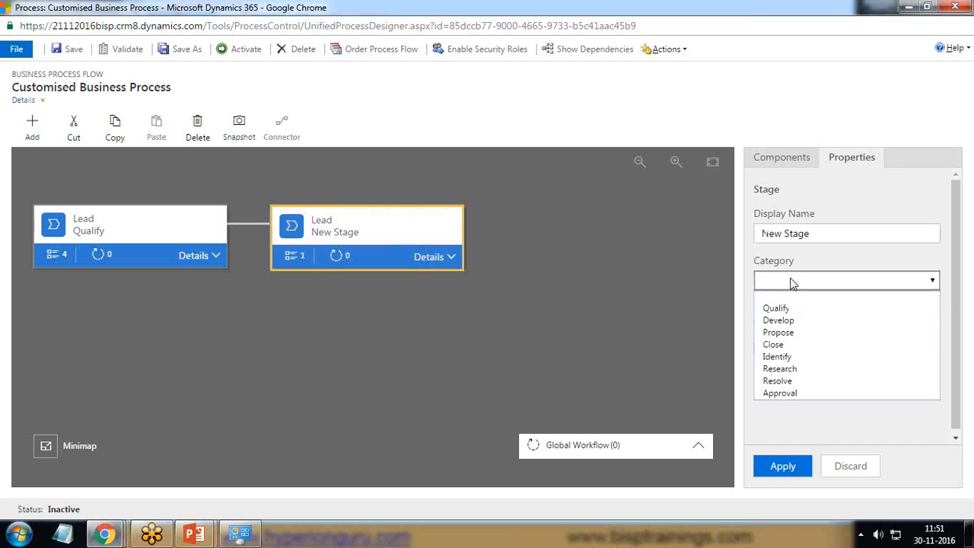
left_click(783, 320)
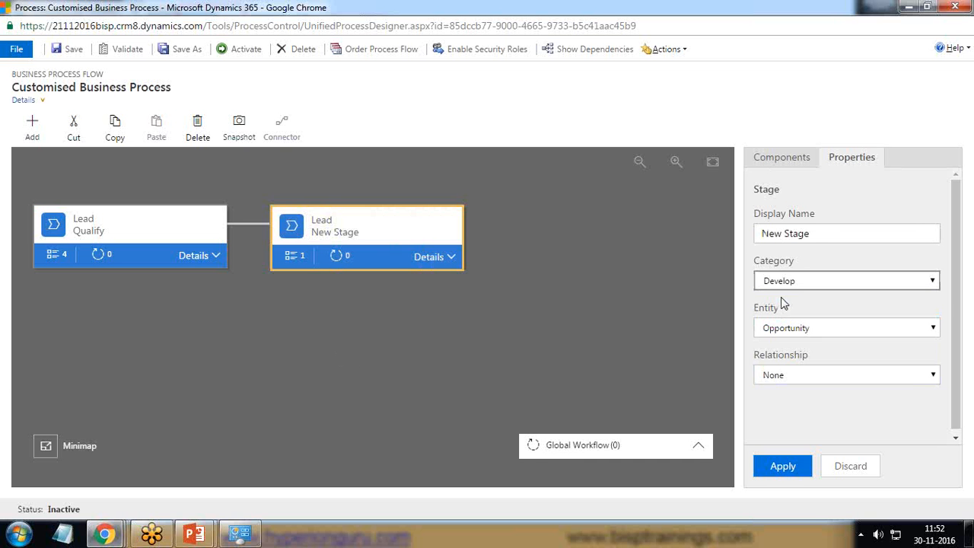
left_click(799, 234)
type("Develop")
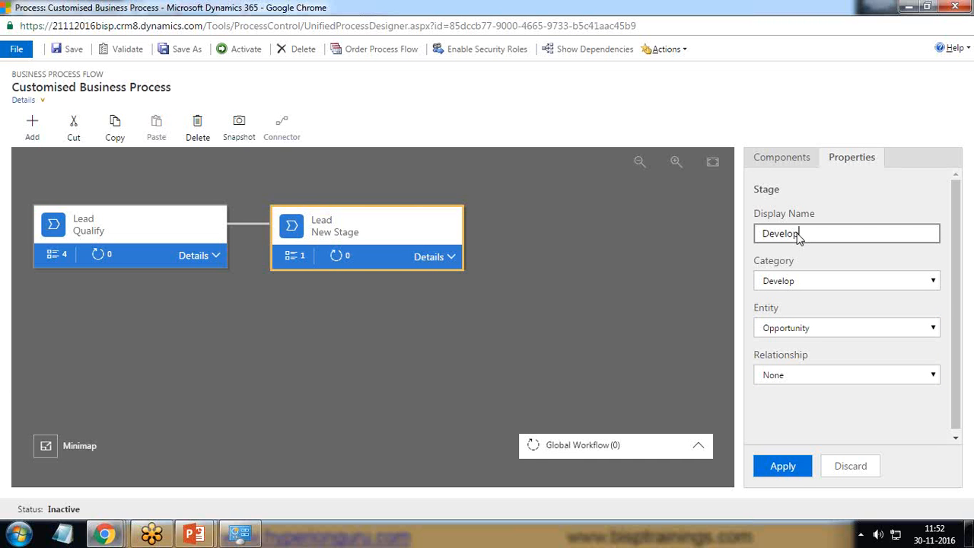
left_click(815, 377)
left_click(815, 377)
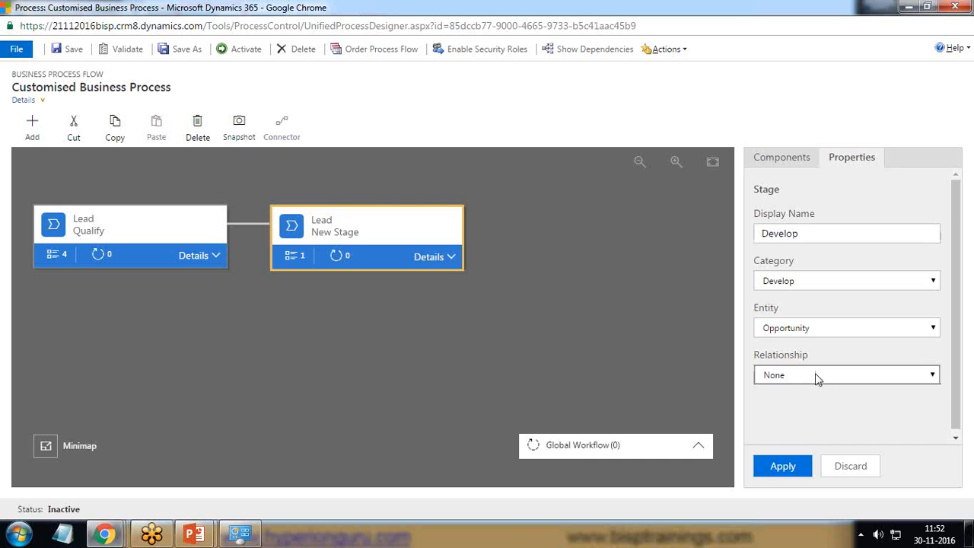
left_click(784, 466)
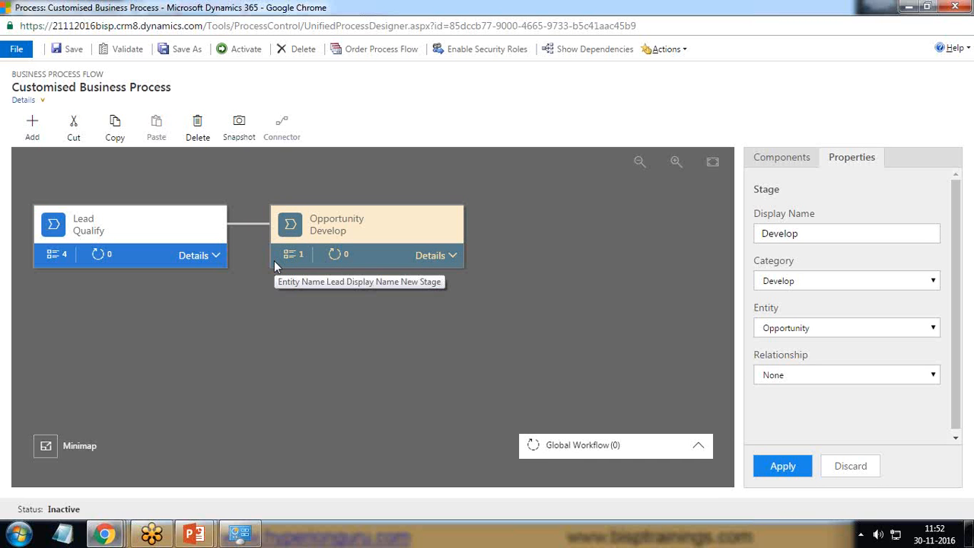
Step: Expand the Develop stage's details and add two more steps below its first step
left_click(447, 259)
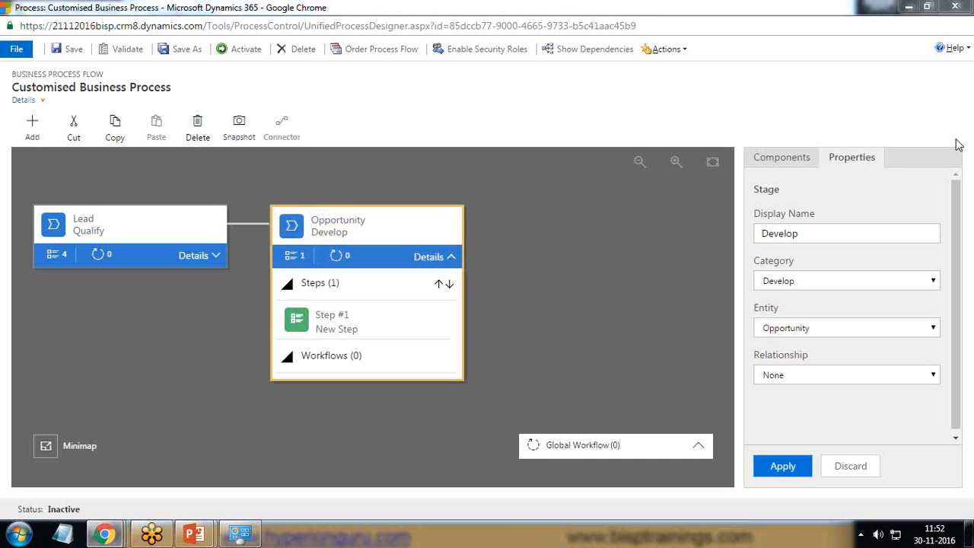
left_click(778, 160)
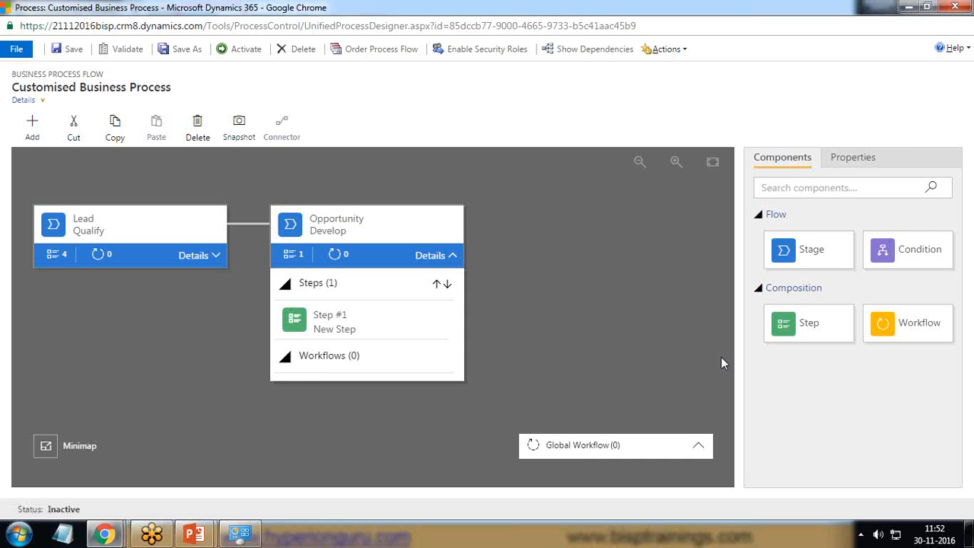
left_click_drag(807, 322, 359, 347)
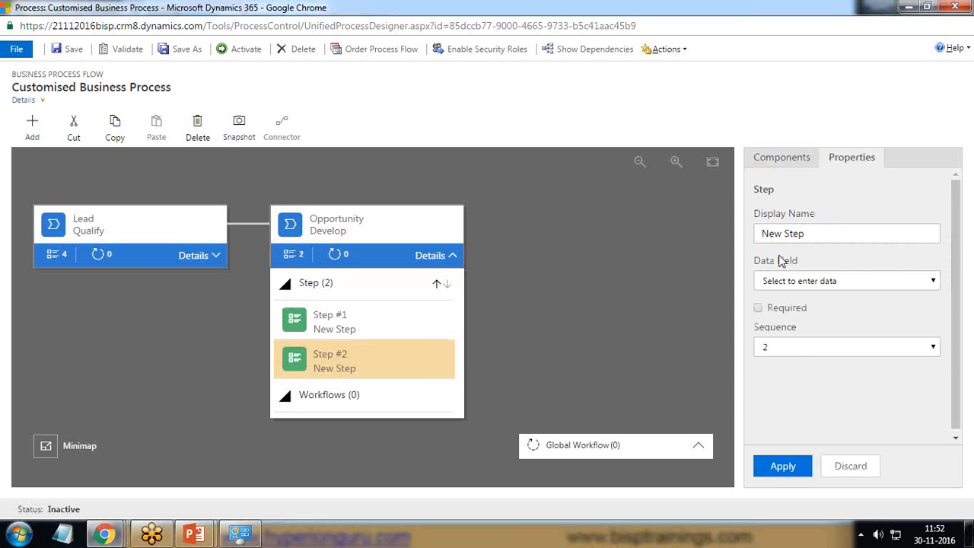
left_click(802, 166)
left_click_drag(796, 321, 360, 385)
Step: Set the data field of Step #1 in the Develop stage to Customer Need, make it required, and apply the changes
left_click(339, 324)
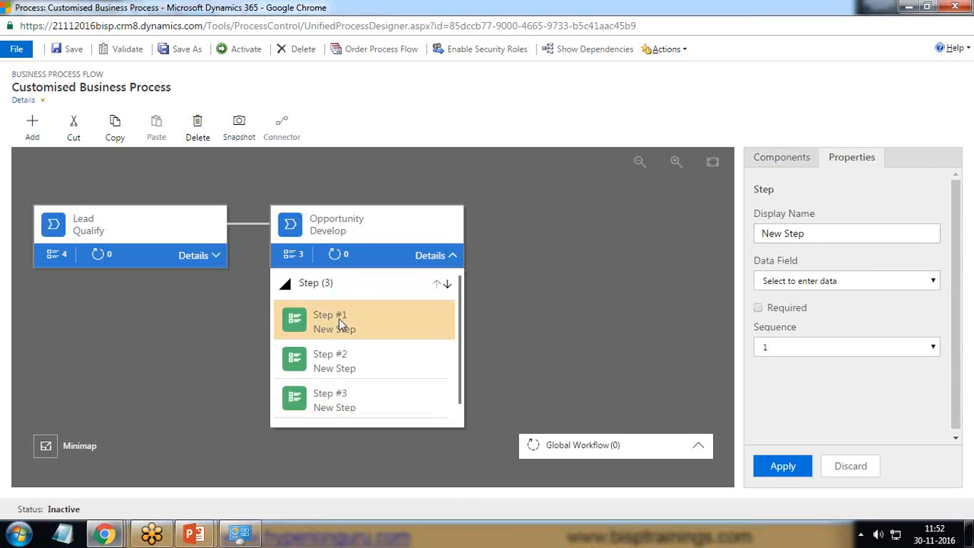
left_click(851, 283)
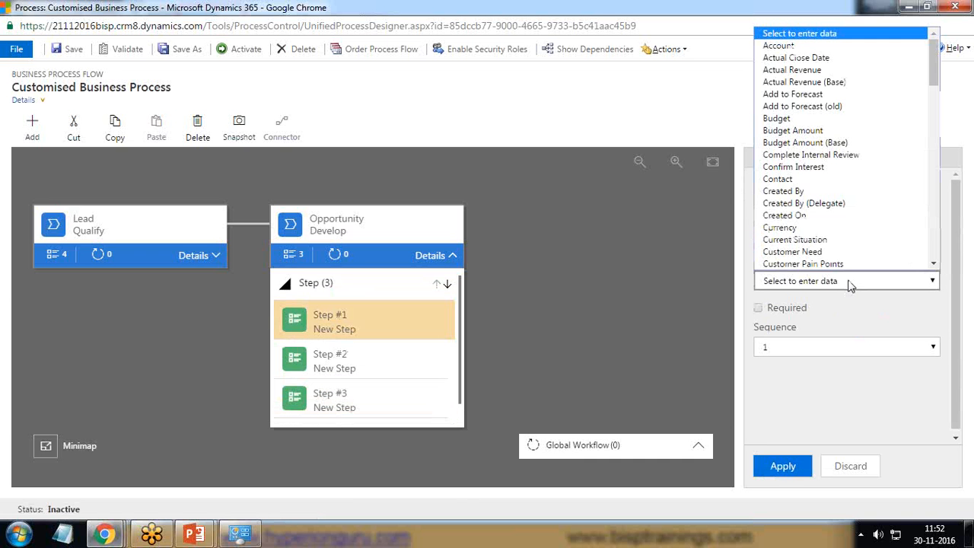
left_click(828, 254)
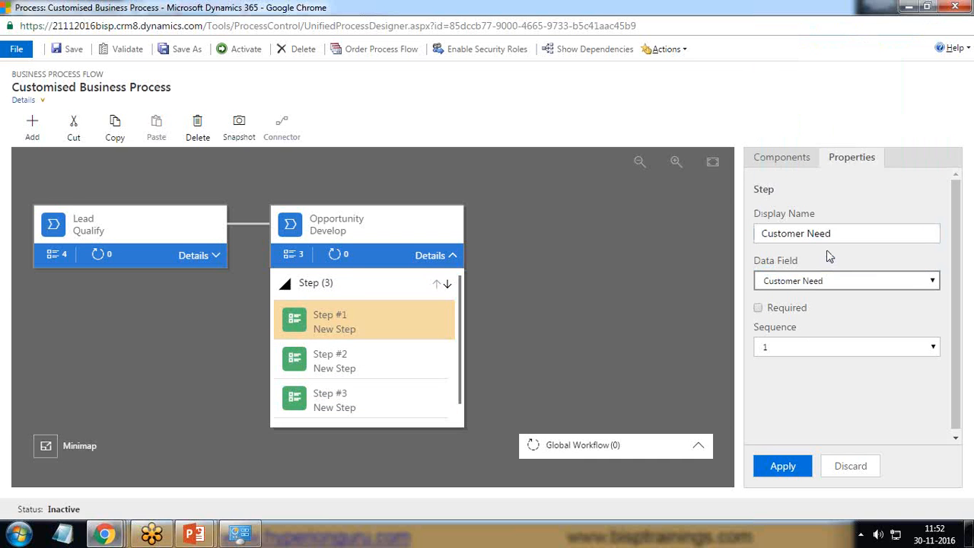
left_click(758, 307)
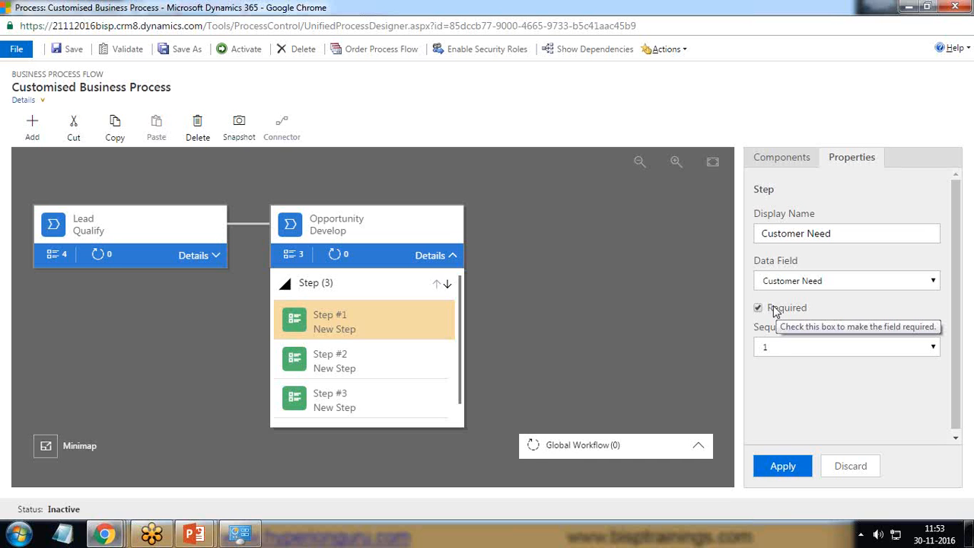
left_click(792, 477)
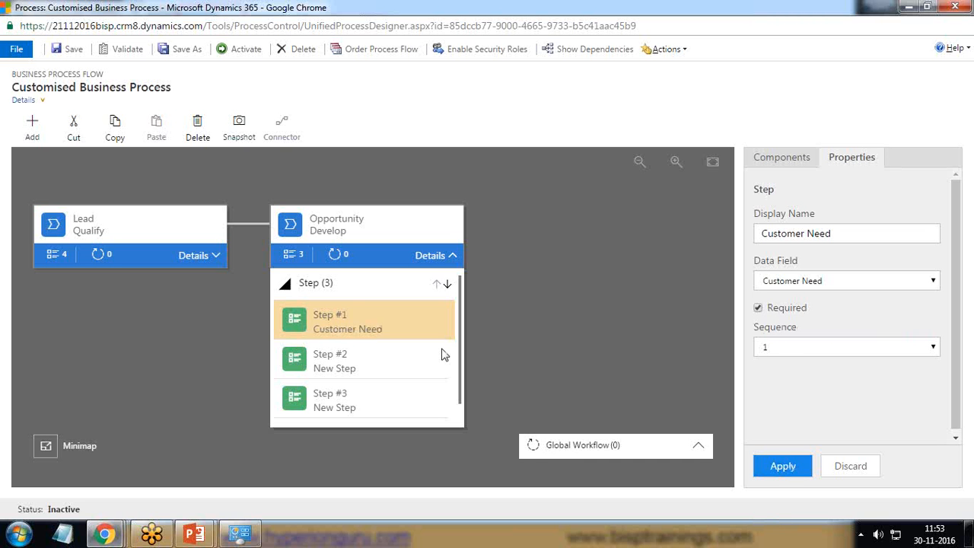
Step: Set the data field of Step #2 in the Develop stage to Proposed Solution and apply it
left_click(332, 369)
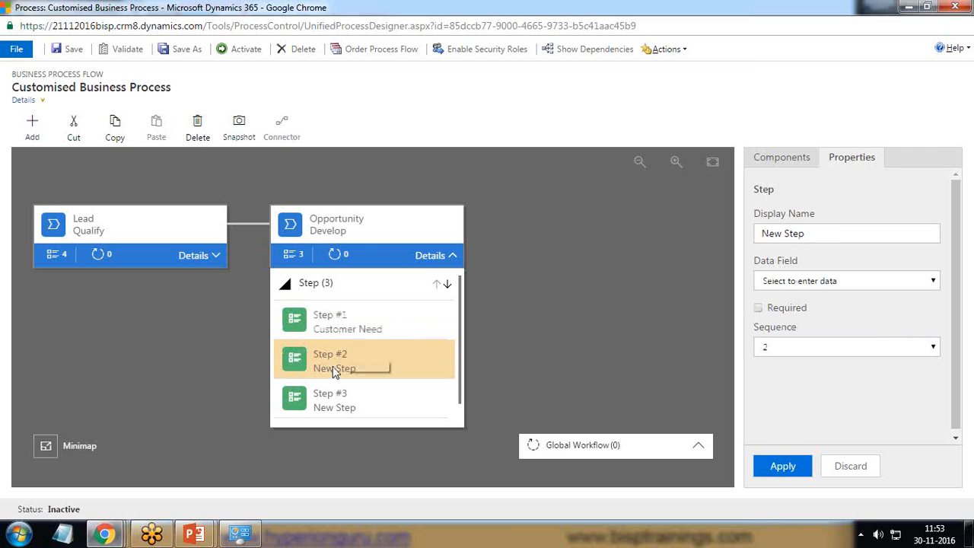
left_click(855, 280)
scroll(843, 179, "down", 20)
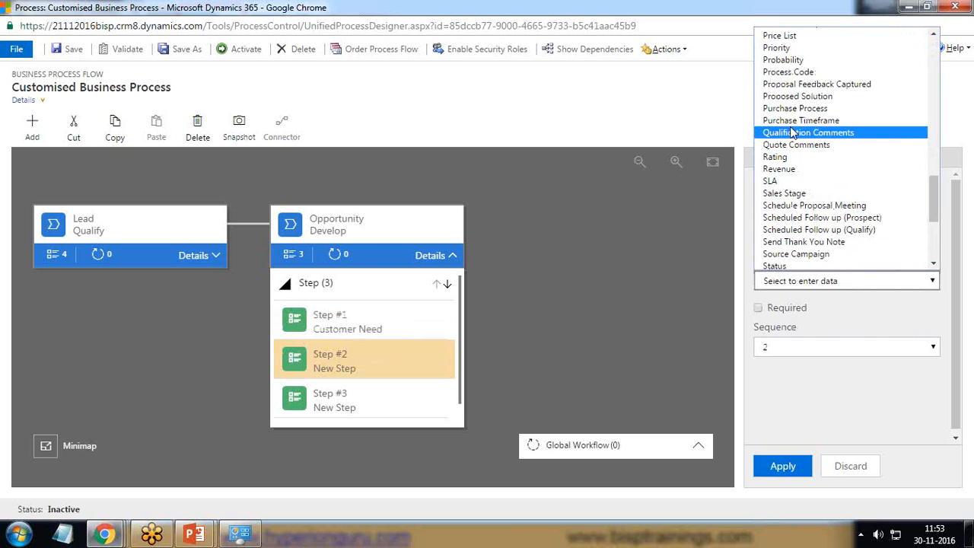
left_click(796, 97)
left_click(784, 466)
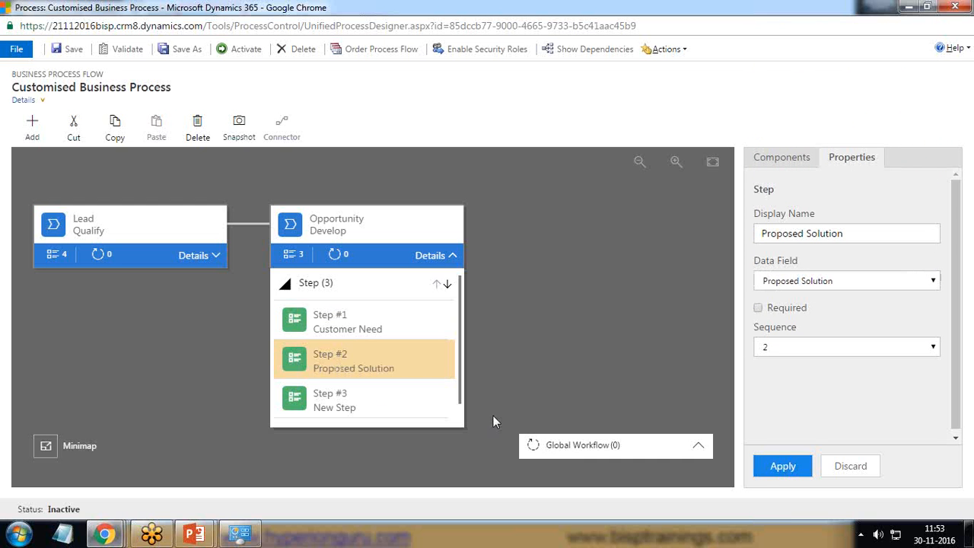
Step: Set the data field of Step #3 in the Develop stage to Identify Competitors and apply it
left_click(332, 408)
left_click(818, 283)
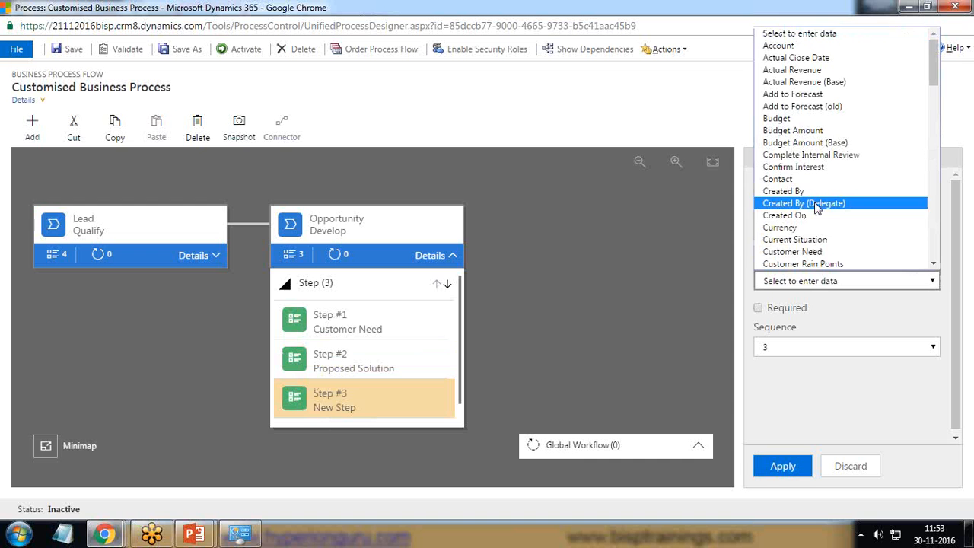
scroll(814, 204, "down", 8)
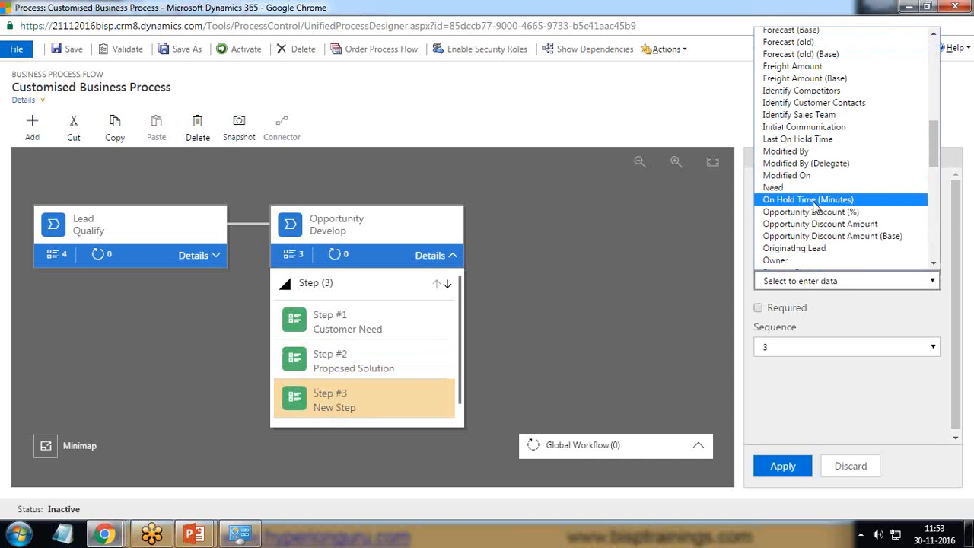
left_click(806, 90)
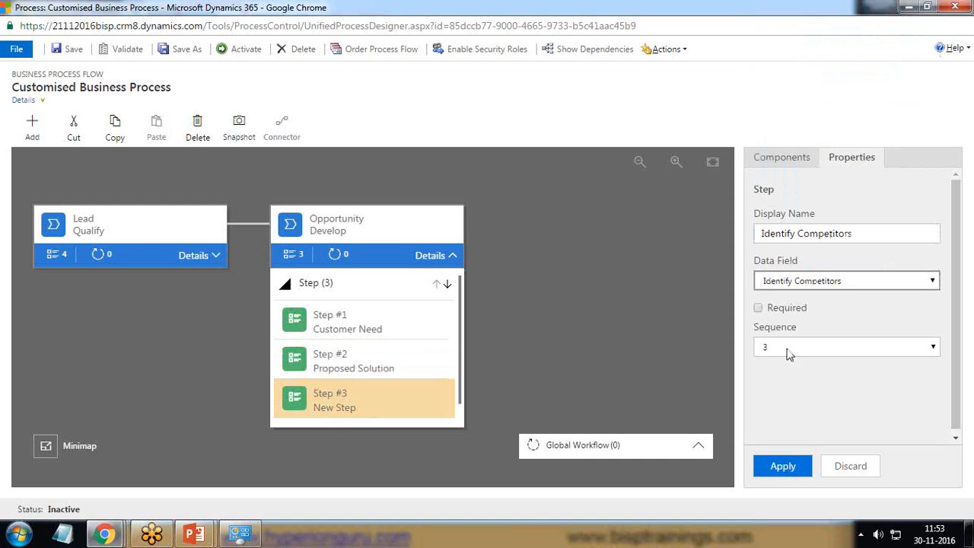
left_click(781, 465)
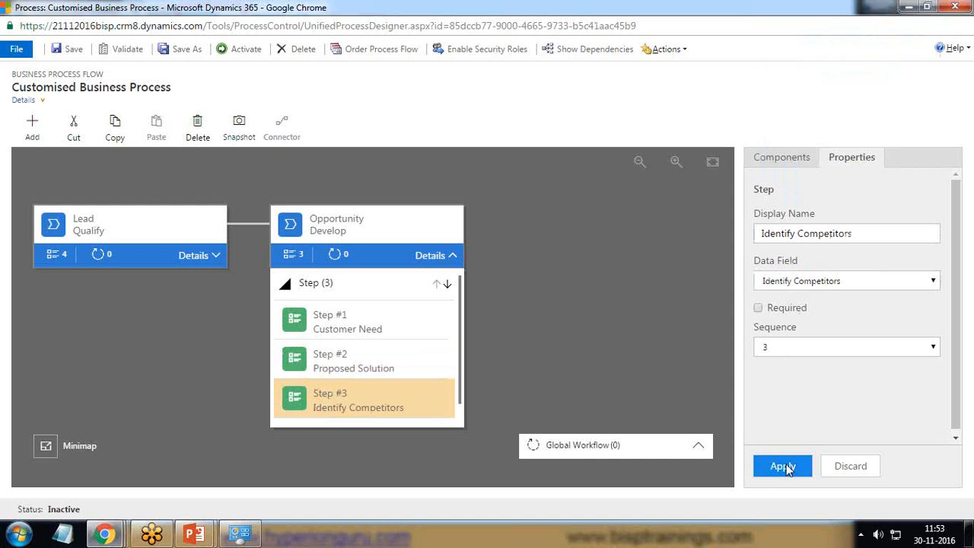
left_click(452, 255)
left_click(452, 256)
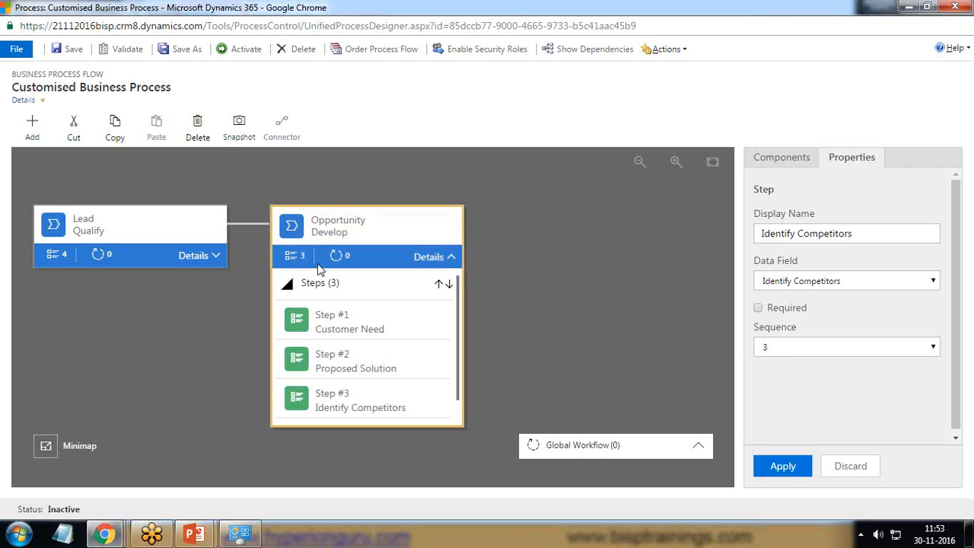
Step: Collapse the Develop stage's details and add a new stage to the flow, placed after Develop
left_click(450, 258)
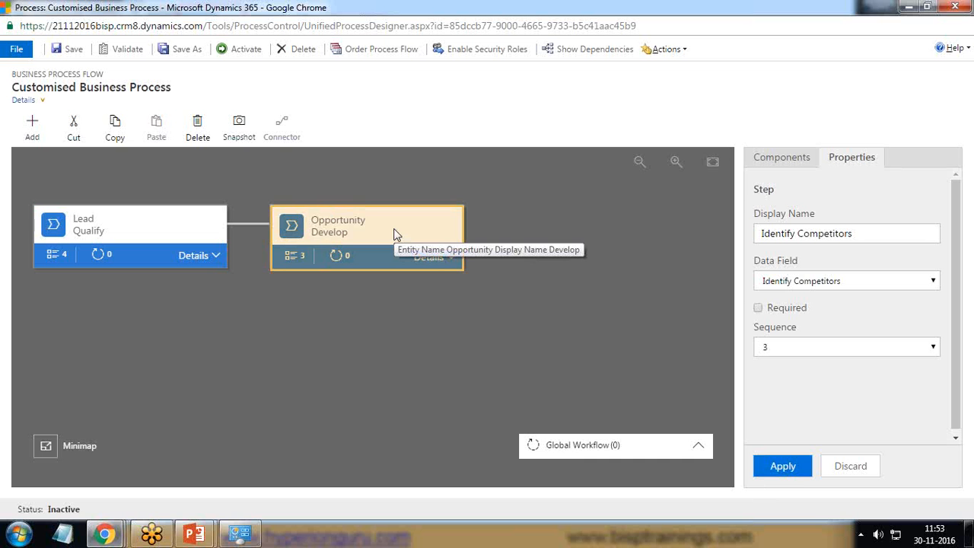
left_click(782, 157)
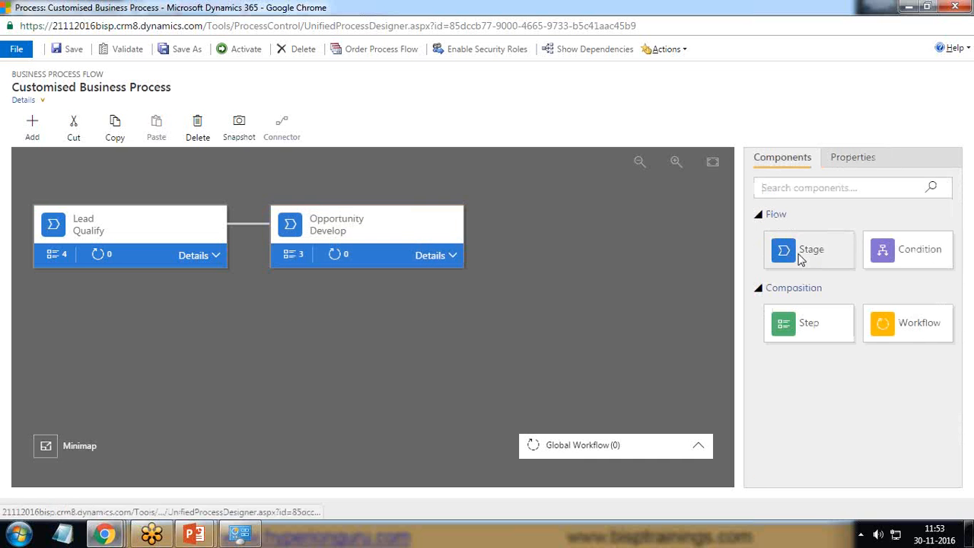
left_click_drag(805, 250, 247, 239)
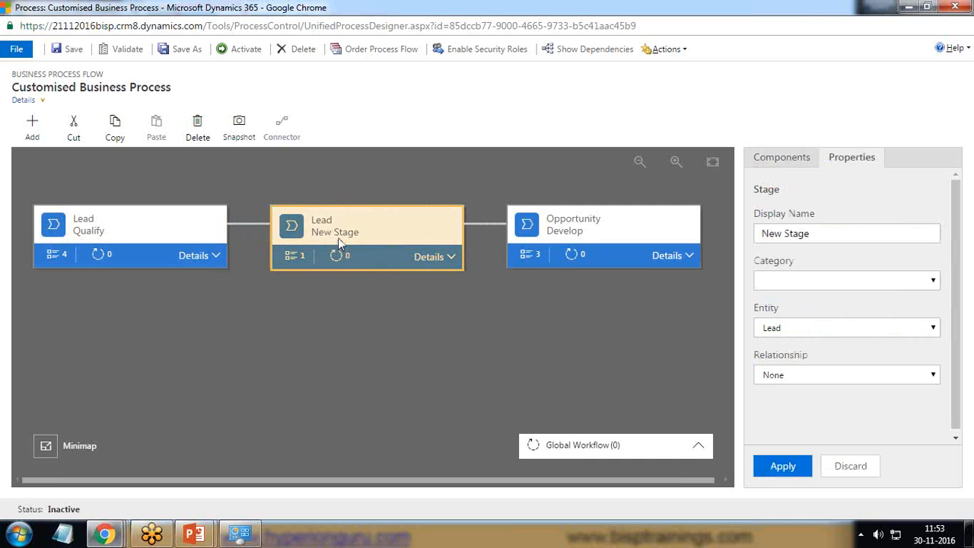
left_click_drag(356, 239, 704, 243)
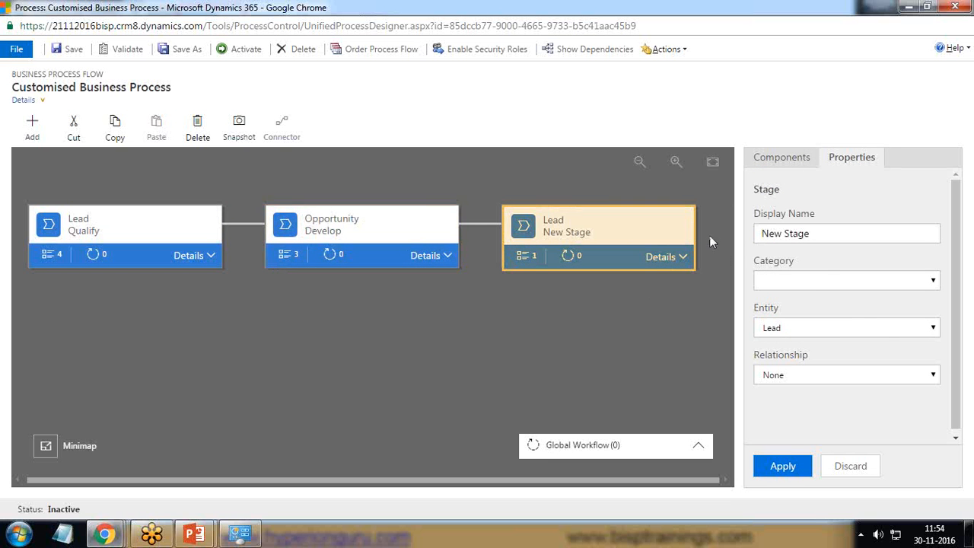
Step: Name the new stage Propose, set its category to Propose and its entity to Opportunity, and apply the changes
left_click(818, 281)
left_click(792, 333)
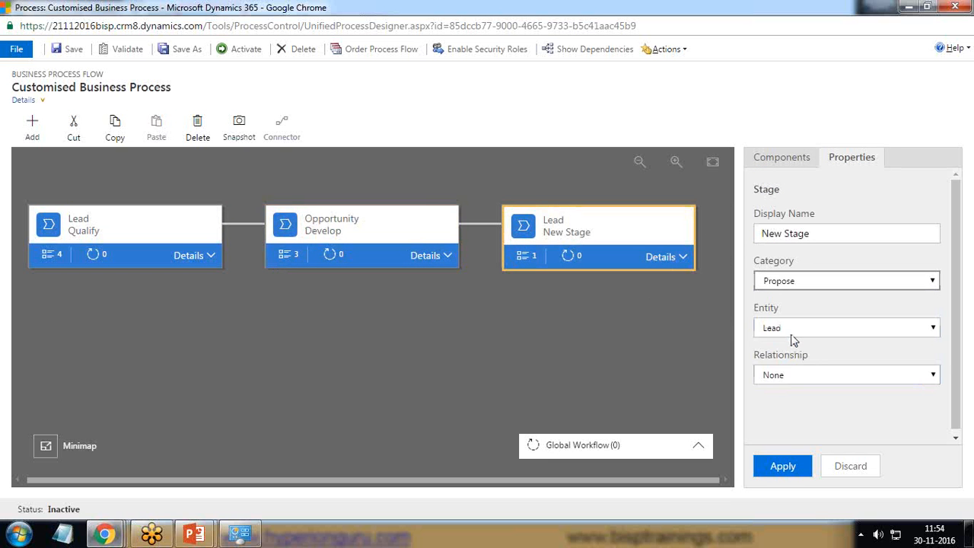
left_click_drag(809, 243, 755, 240)
type("P")
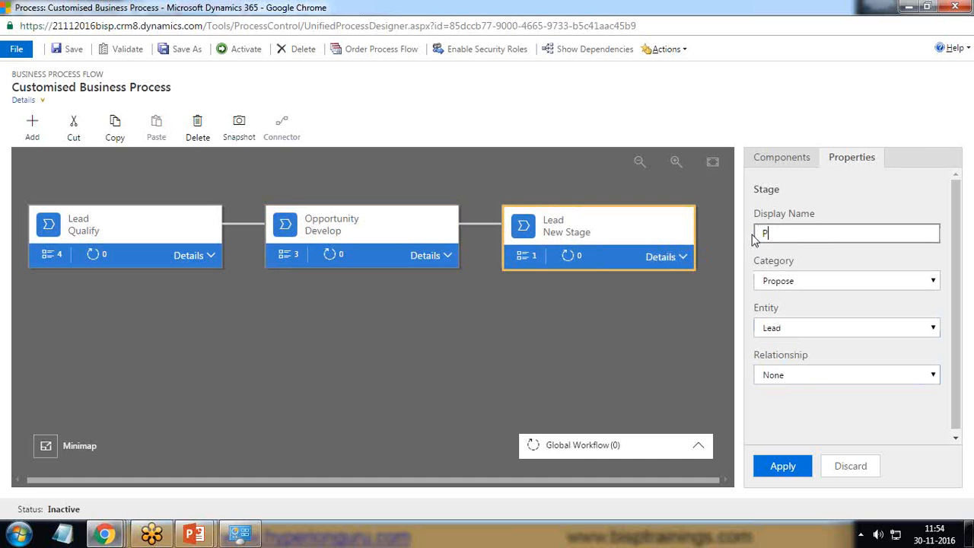
type("ropose")
left_click(787, 329)
scroll(792, 259, "down", 3)
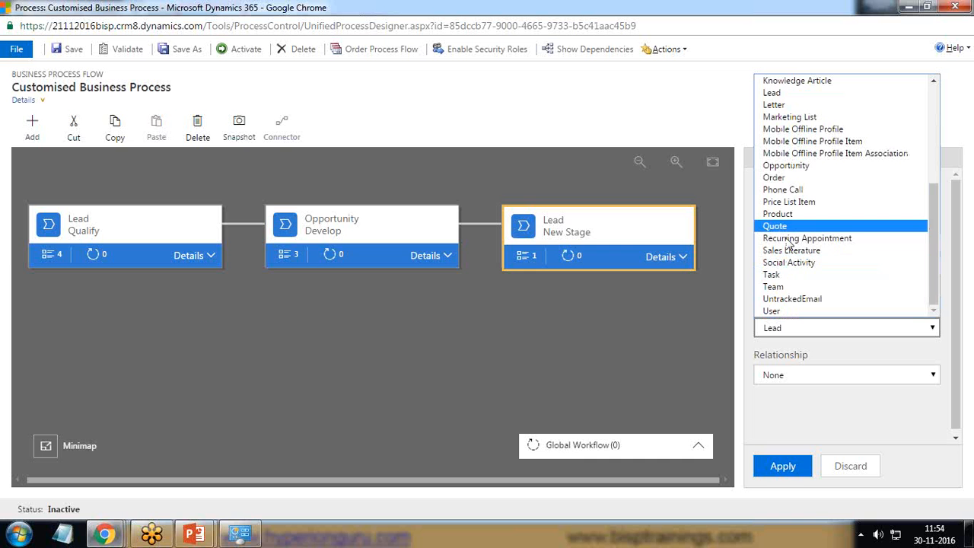
scroll(792, 282, "up", 4)
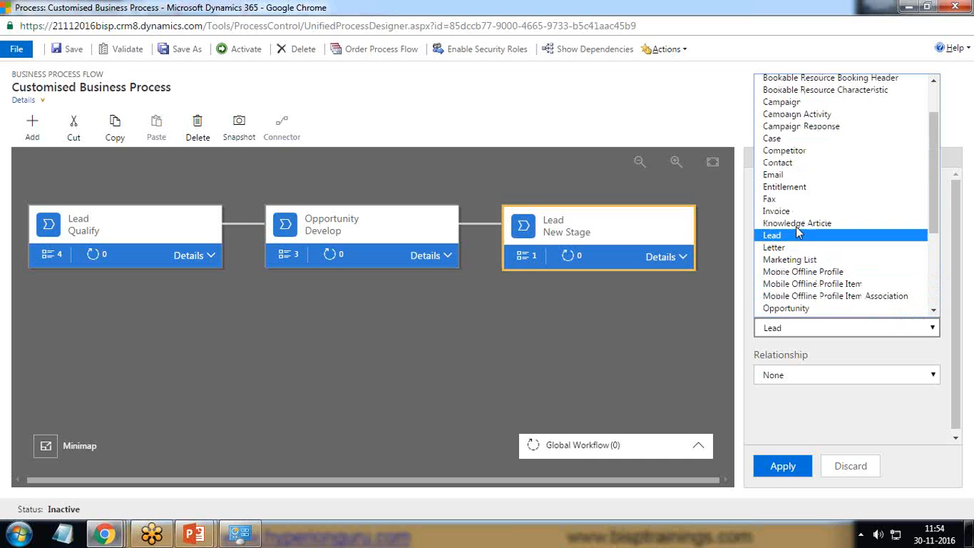
left_click(797, 309)
left_click(785, 465)
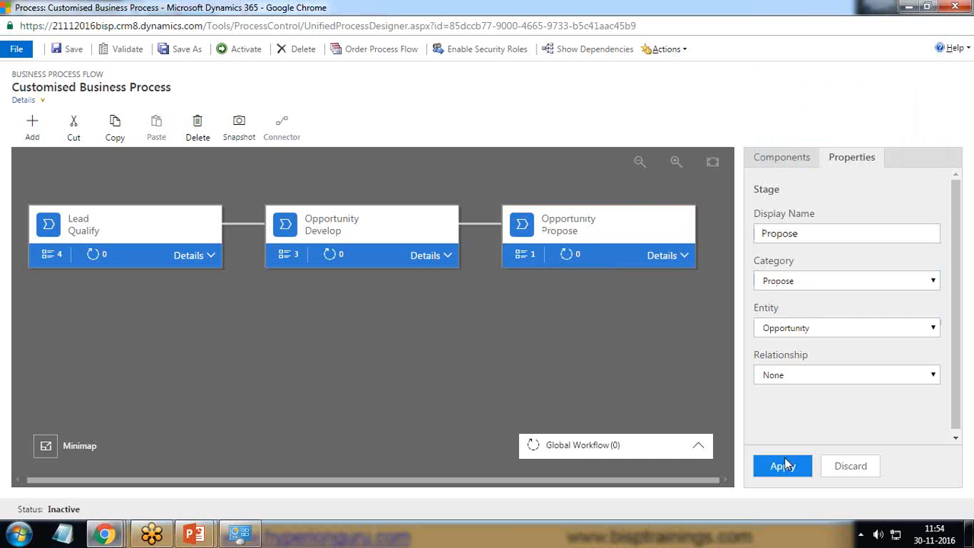
Step: Expand the Propose stage's details and add two more steps below its first step
left_click(684, 255)
left_click(782, 168)
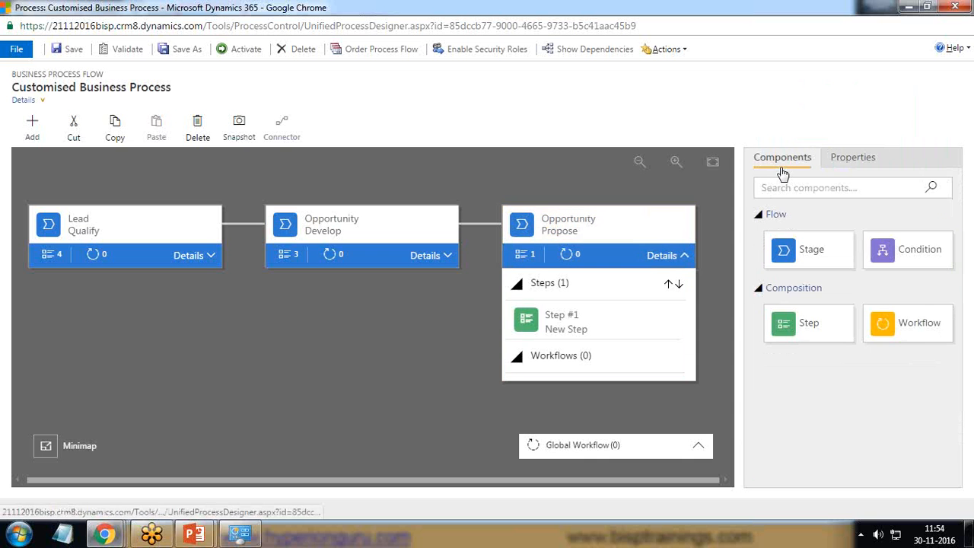
left_click_drag(807, 333, 609, 341)
left_click(780, 157)
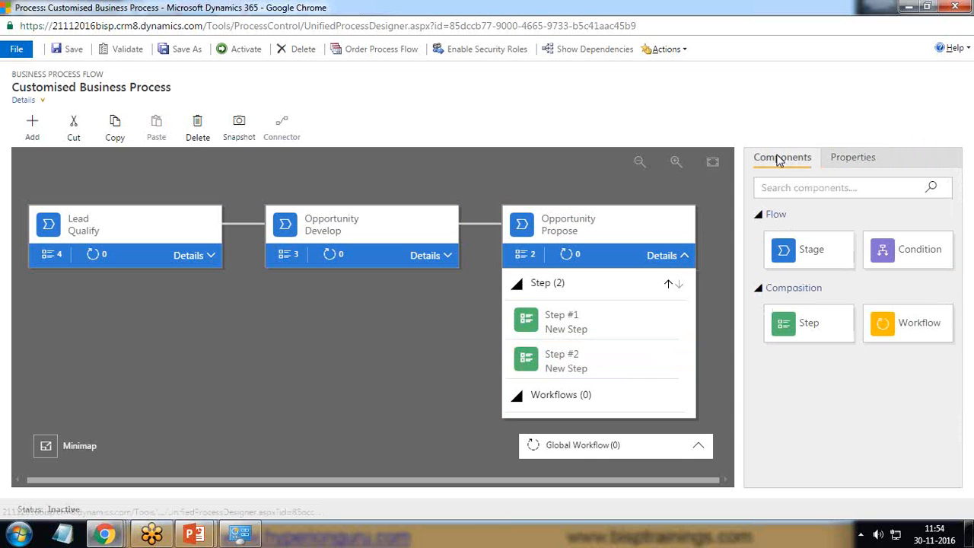
left_click_drag(779, 322, 588, 377)
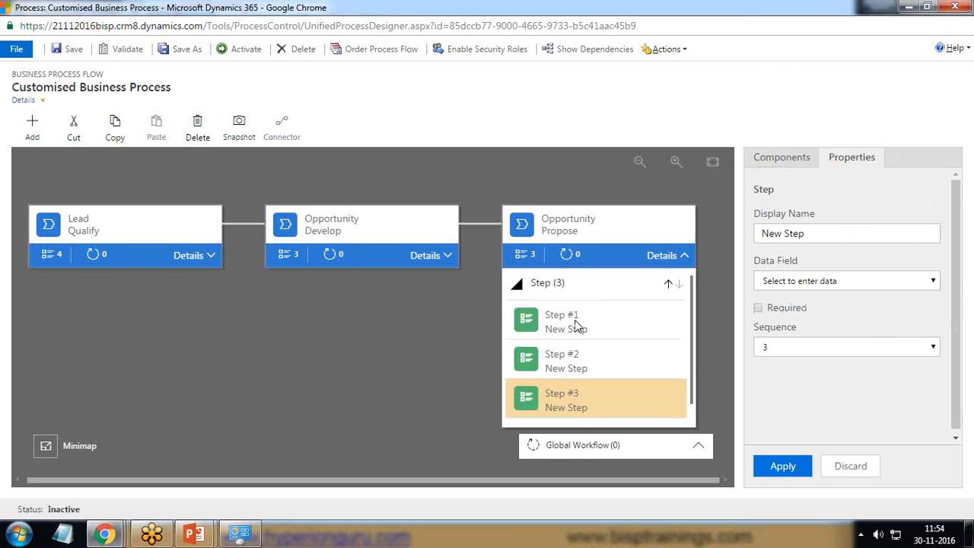
Step: Set the data field of Step #1 in the Propose stage to Identify Sales Team and apply it
left_click(576, 326)
left_click(818, 281)
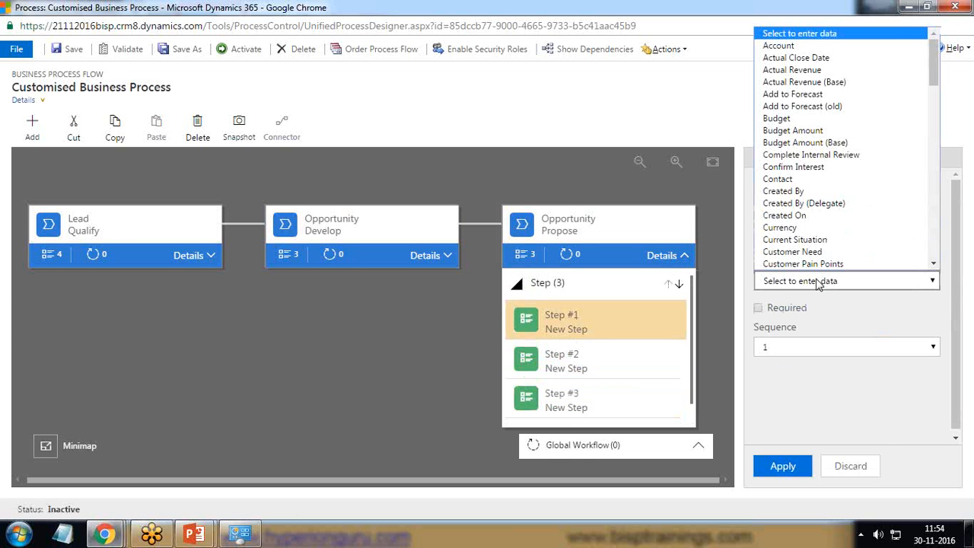
scroll(823, 220, "down", 9)
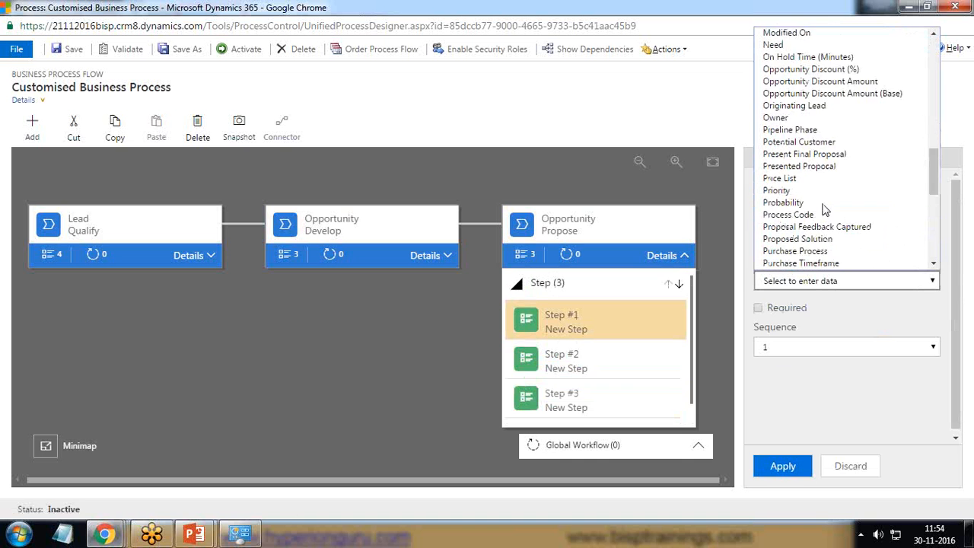
scroll(824, 221, "up", 5)
left_click(829, 258)
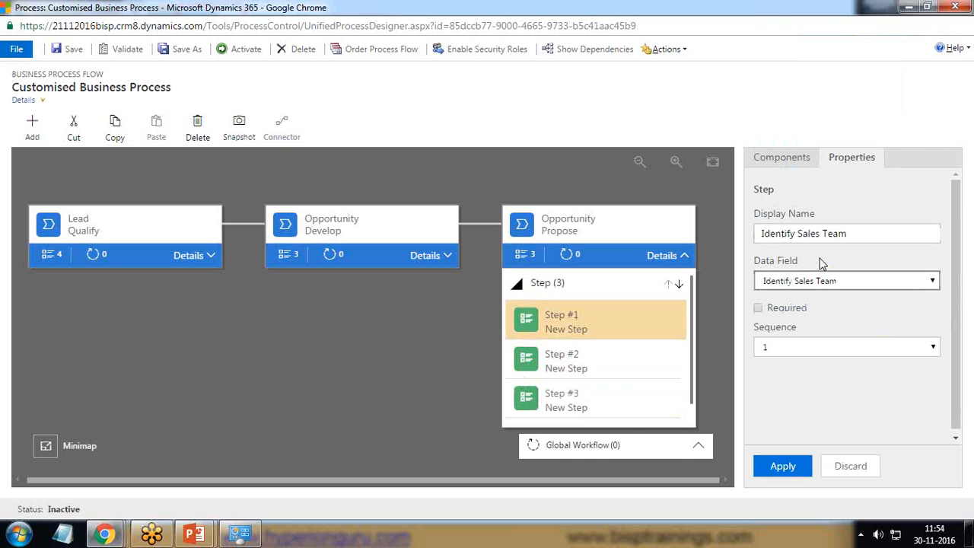
left_click(782, 466)
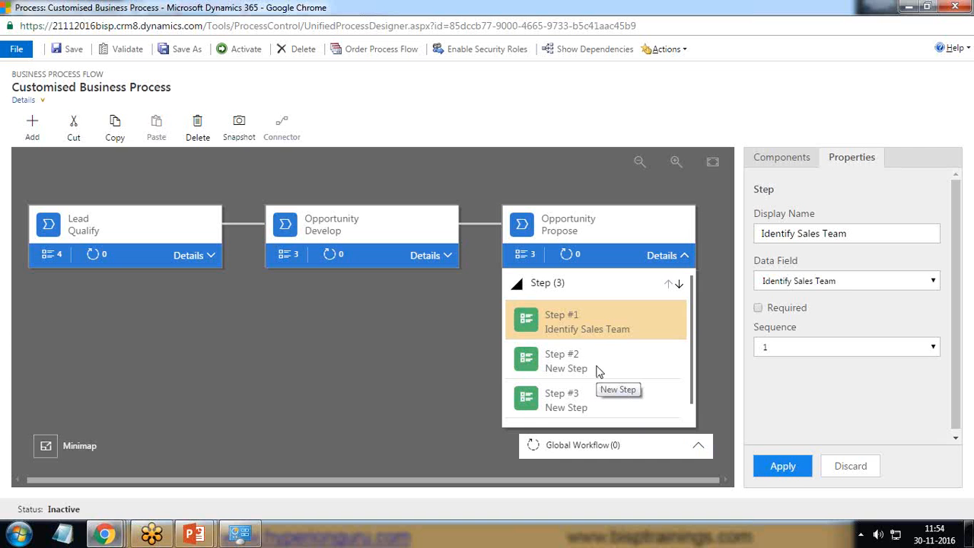
Step: Select Step #2 in the Propose stage and look through the data fields available for it
left_click(597, 371)
left_click(769, 284)
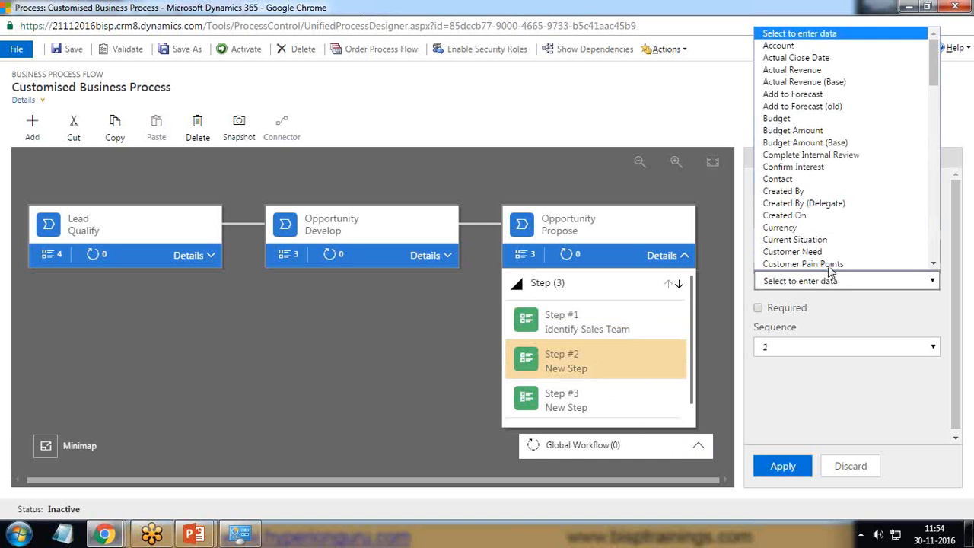
scroll(831, 247, "down", 4)
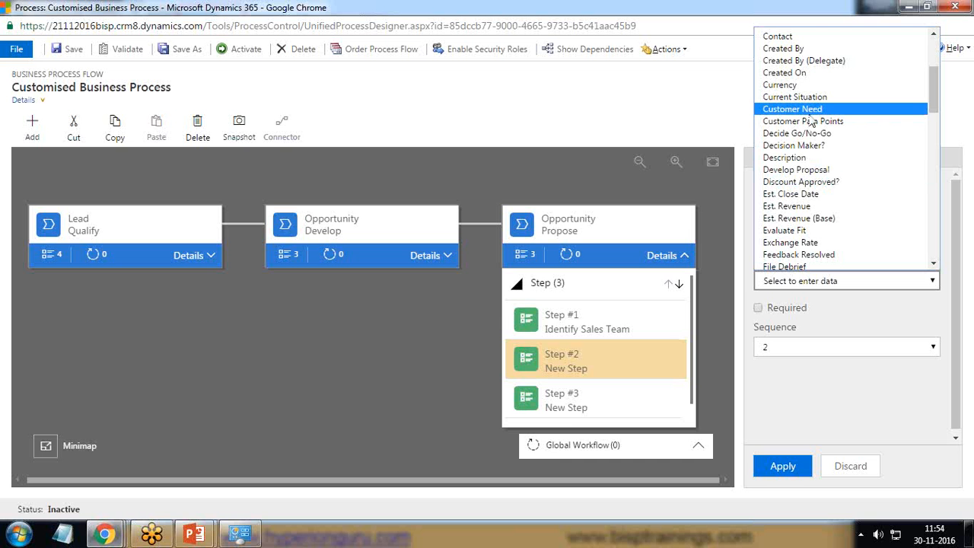
scroll(830, 244, "down", 8)
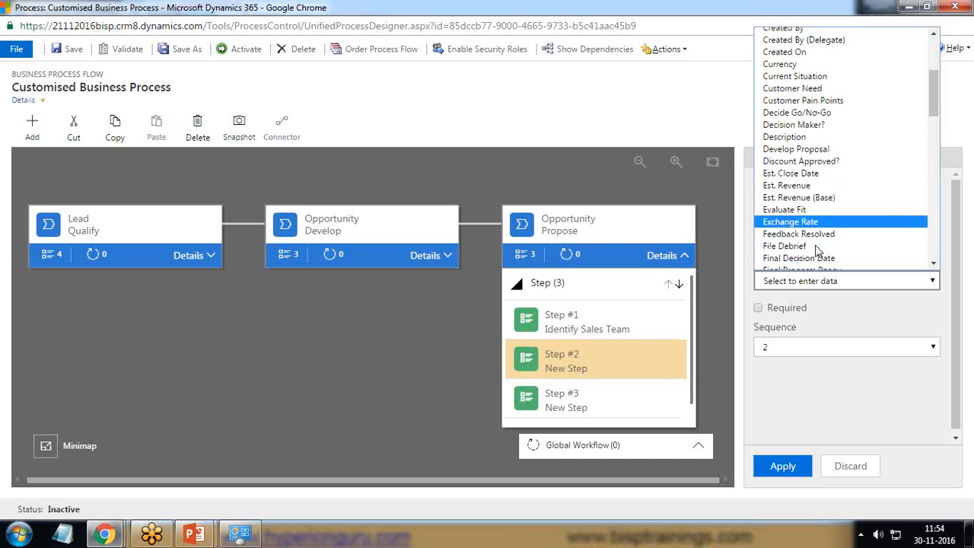
scroll(813, 228, "up", 4)
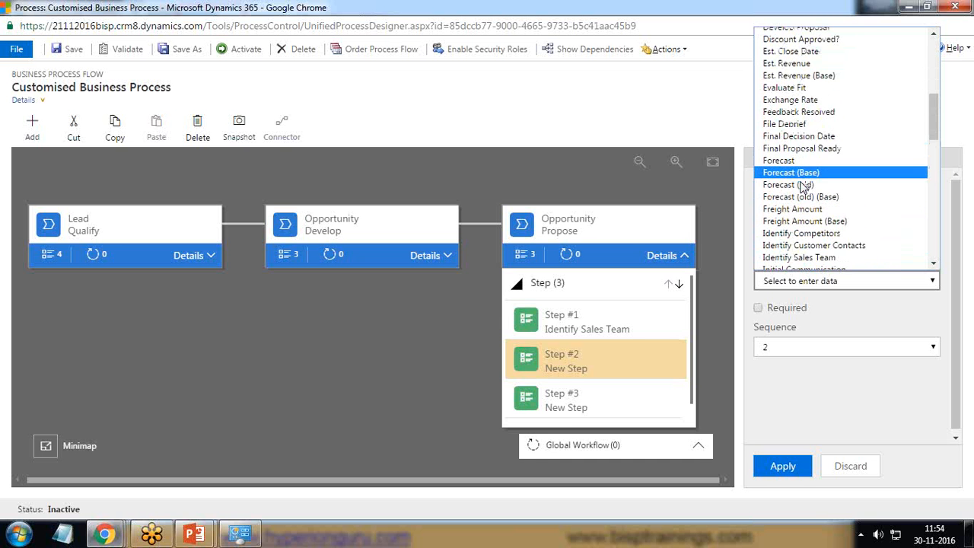
left_click(960, 145)
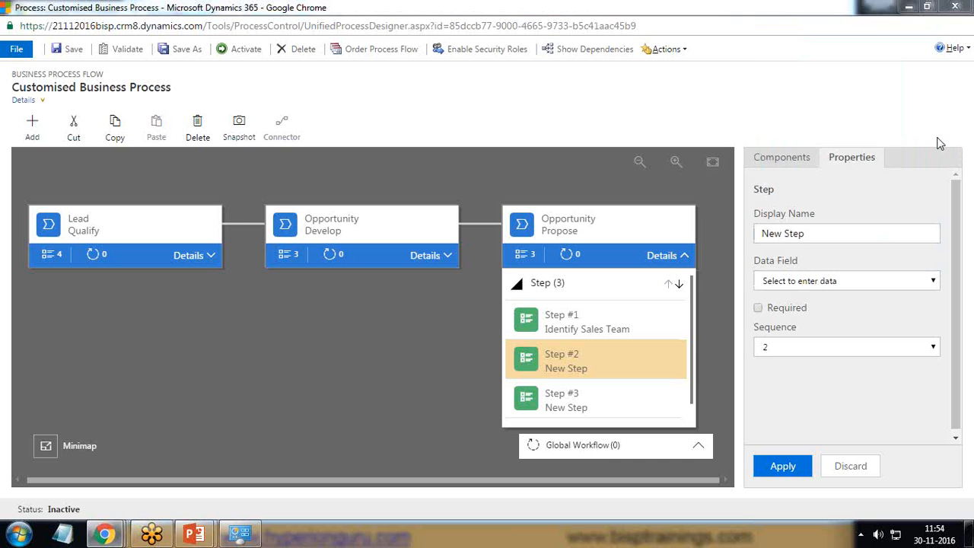
left_click(813, 284)
left_click(934, 149)
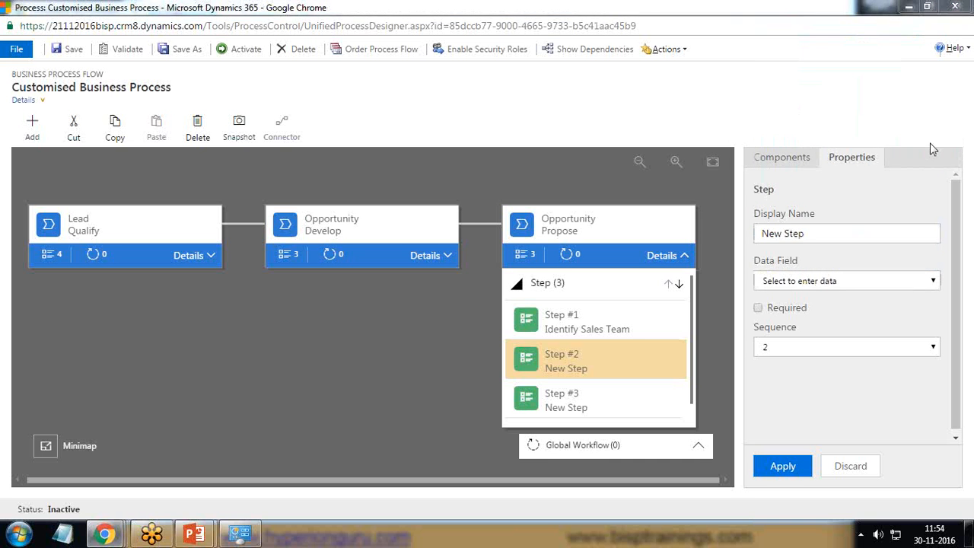
left_click(800, 283)
scroll(826, 202, "down", 15)
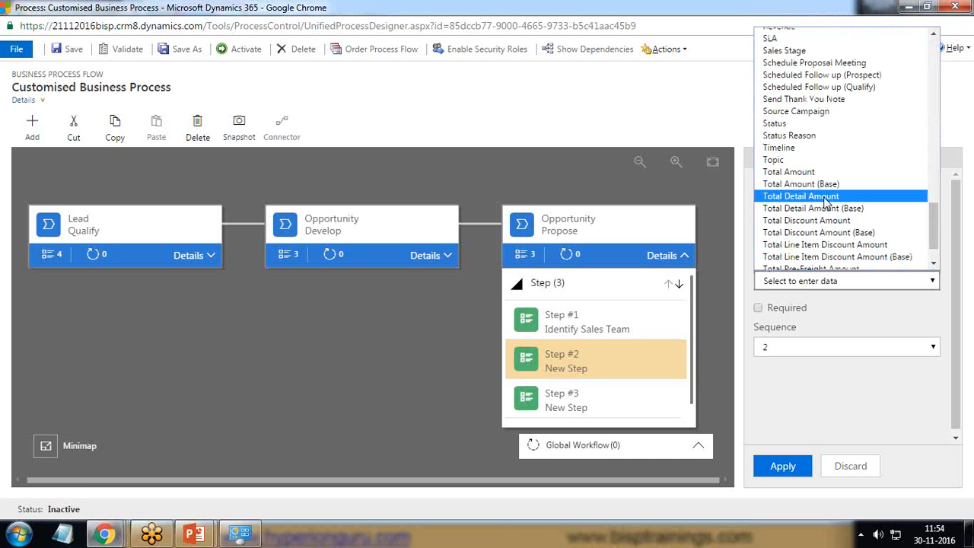
scroll(826, 202, "down", 2)
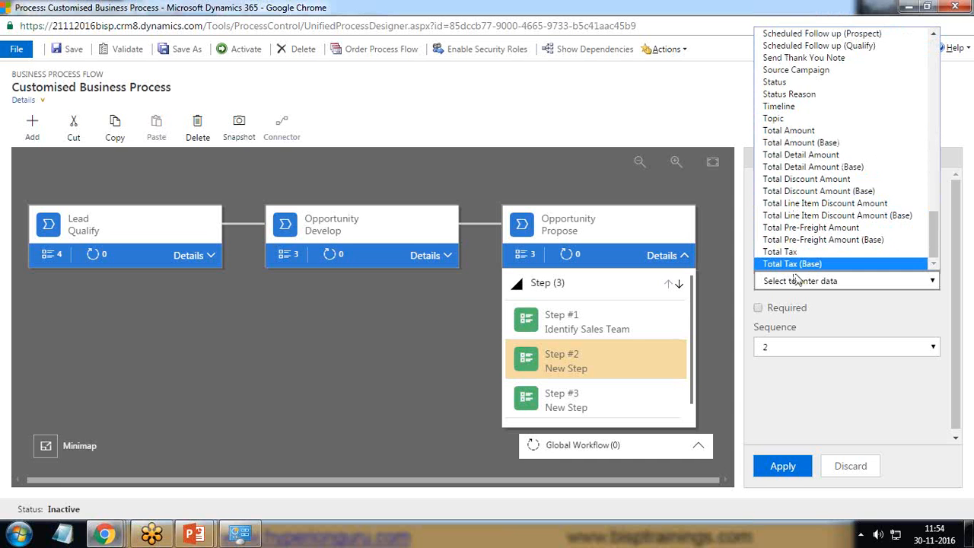
scroll(799, 270, "up", 12)
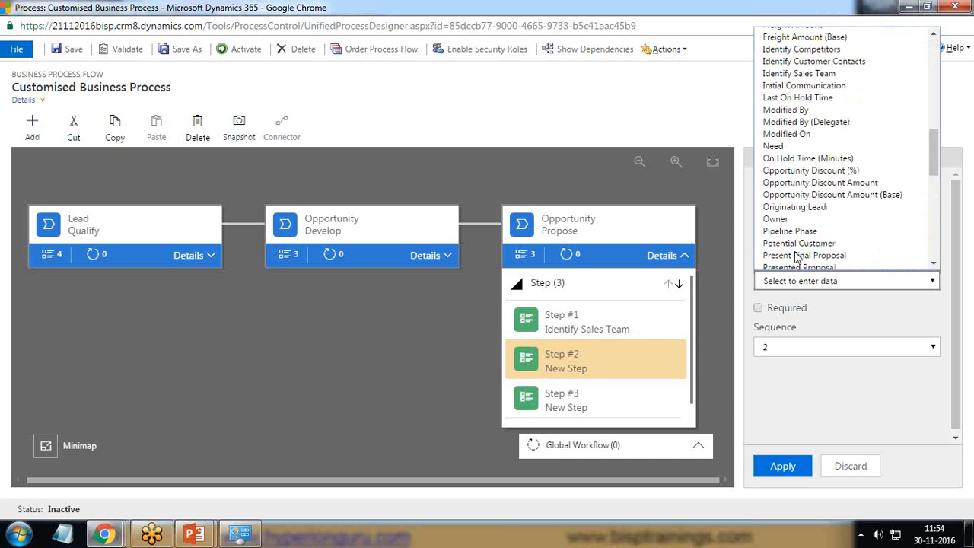
scroll(796, 257, "down", 10)
scroll(795, 249, "up", 5)
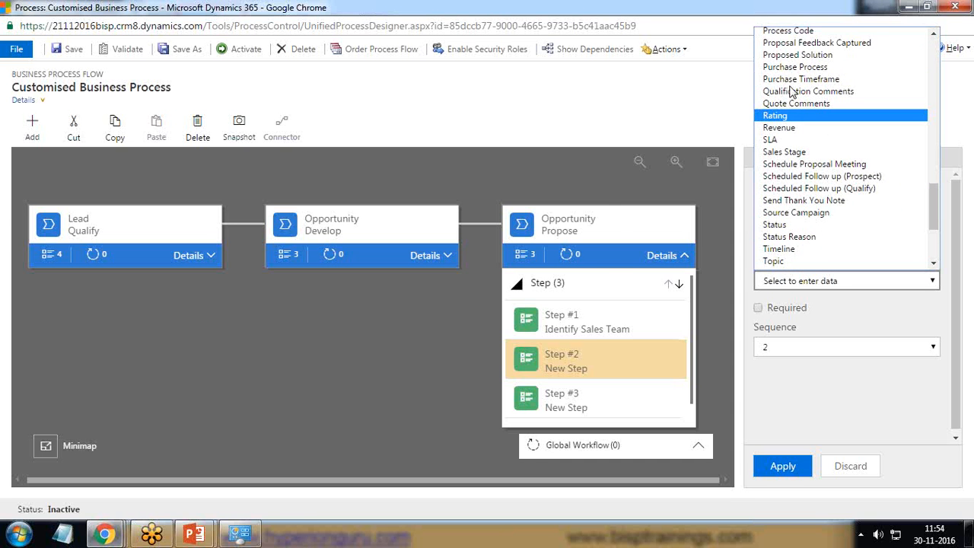
scroll(793, 95, "up", 3)
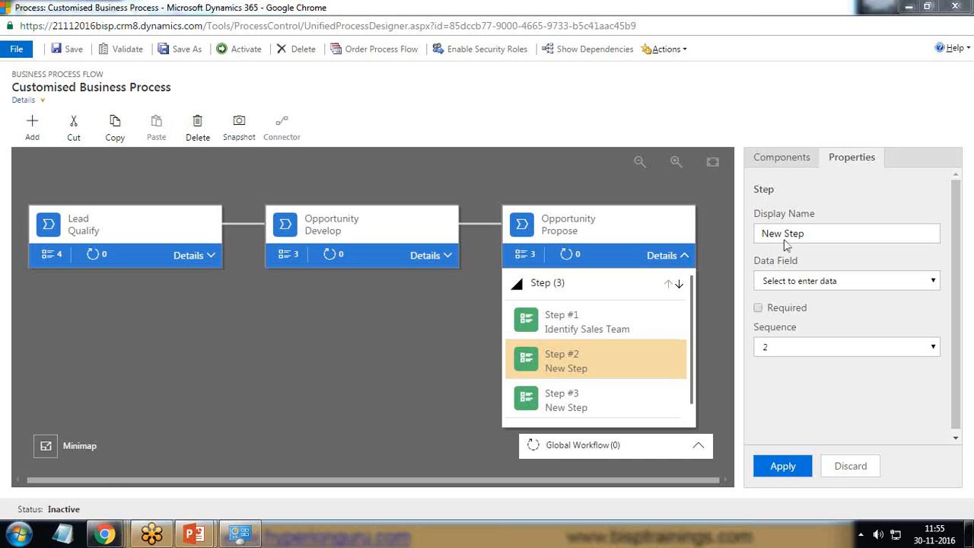
Step: Set the data field of Step #2 in the Propose stage to Develop Proposal and apply it
left_click(812, 283)
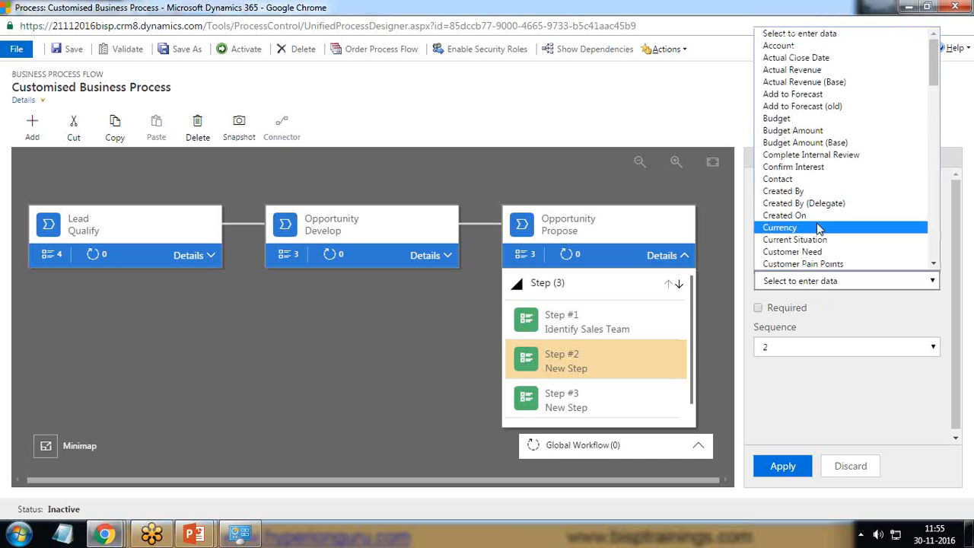
scroll(813, 241, "down", 7)
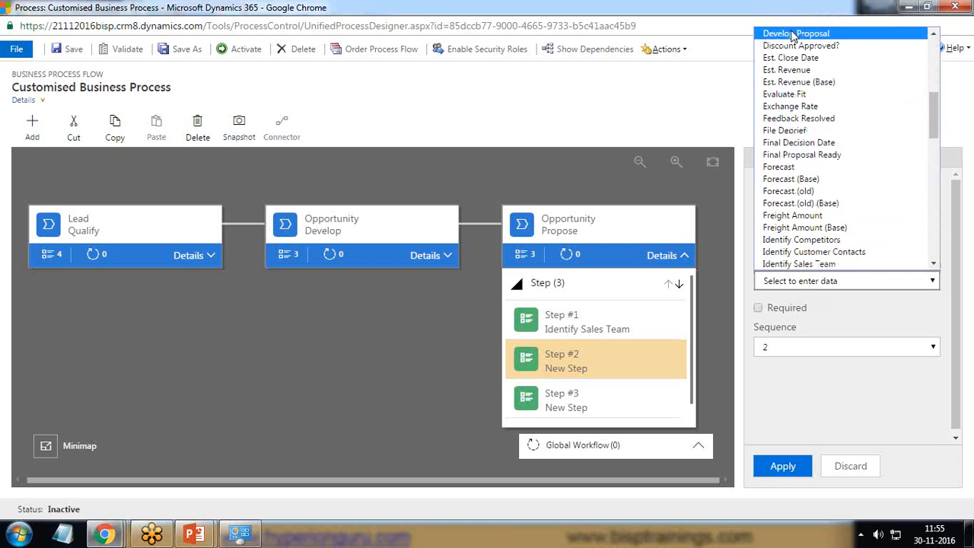
left_click(796, 35)
left_click(784, 464)
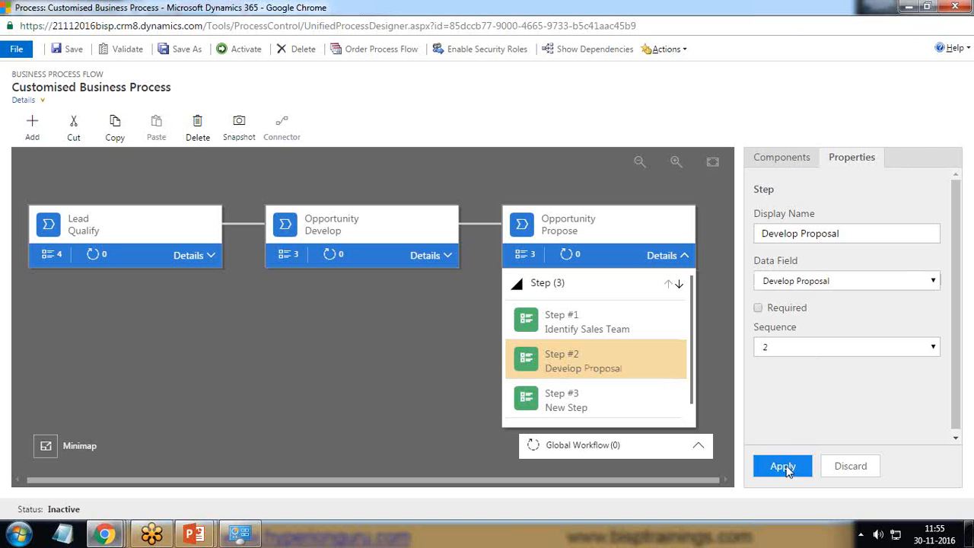
Step: Set the data field of Step #3 in the Propose stage to Presented Proposal and apply it
left_click(568, 401)
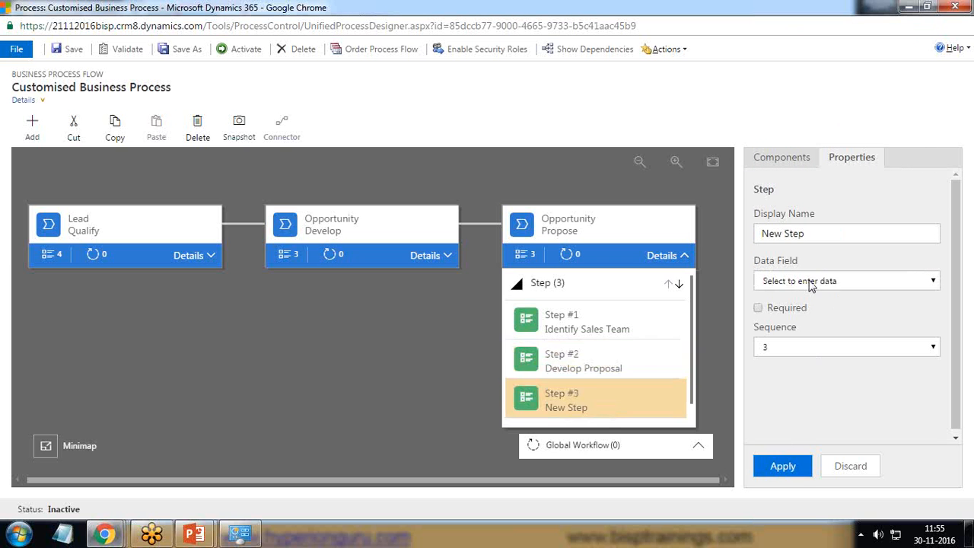
left_click(808, 281)
scroll(811, 227, "down", 4)
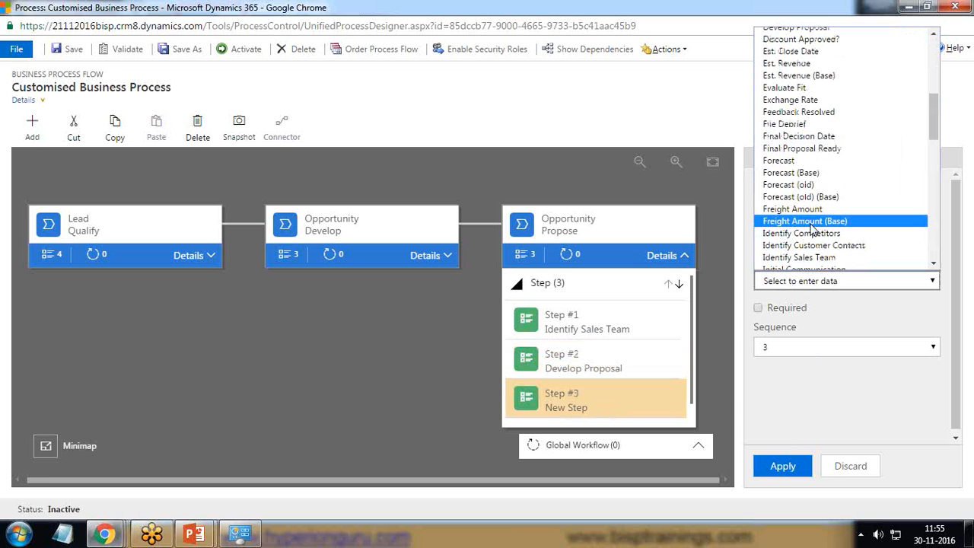
scroll(813, 229, "down", 5)
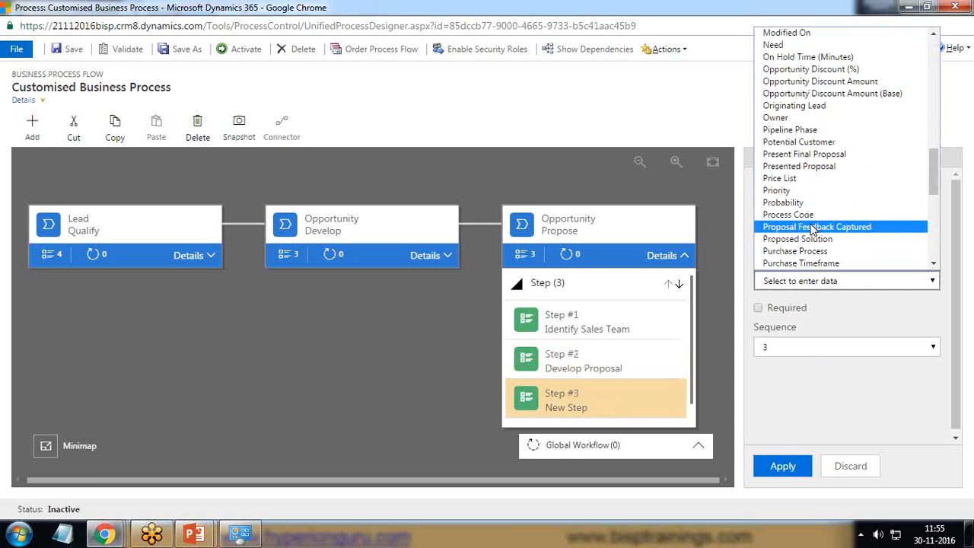
left_click(800, 166)
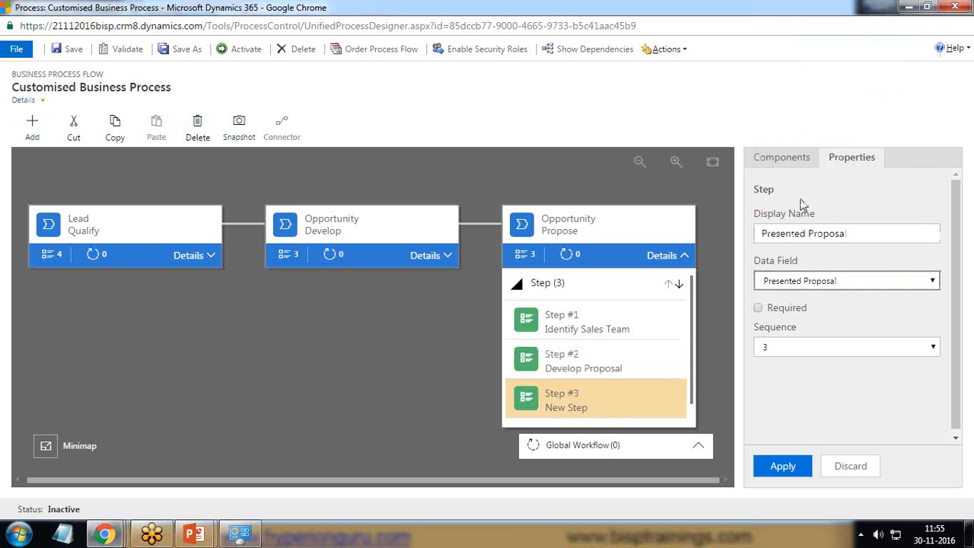
left_click(788, 467)
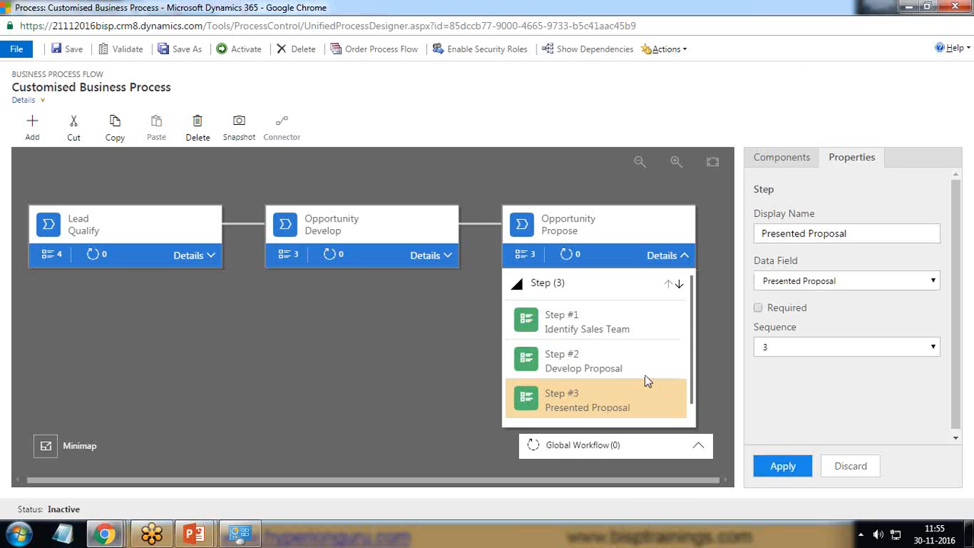
Step: Add a stage after Propose, set its category to Close, name it Close, and apply the changes
left_click(685, 255)
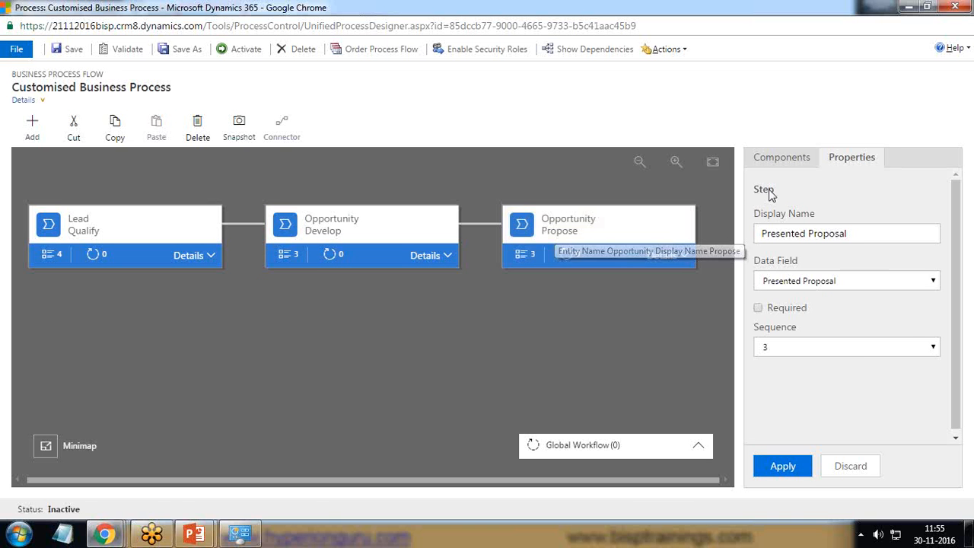
left_click(779, 157)
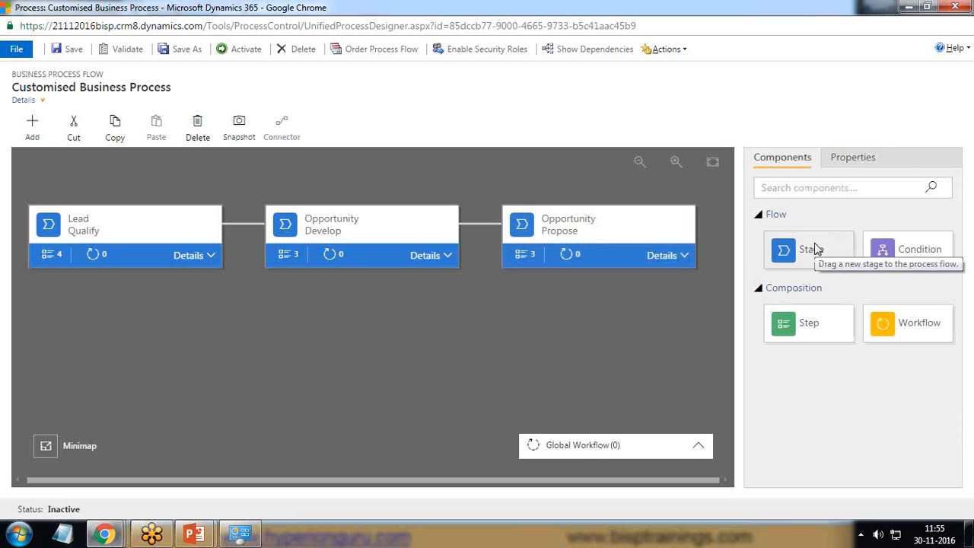
left_click_drag(815, 249, 716, 249)
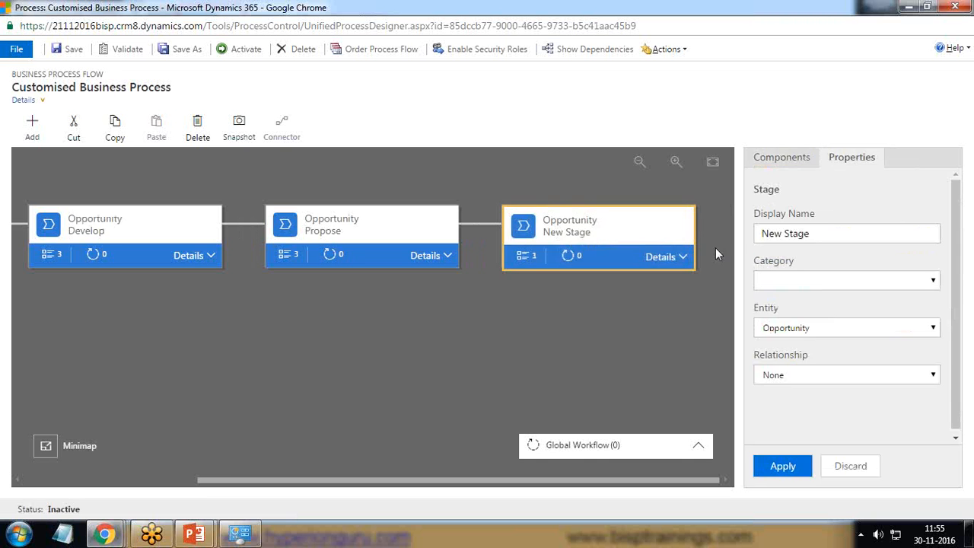
left_click(826, 282)
left_click(807, 341)
key("shift+Tab")
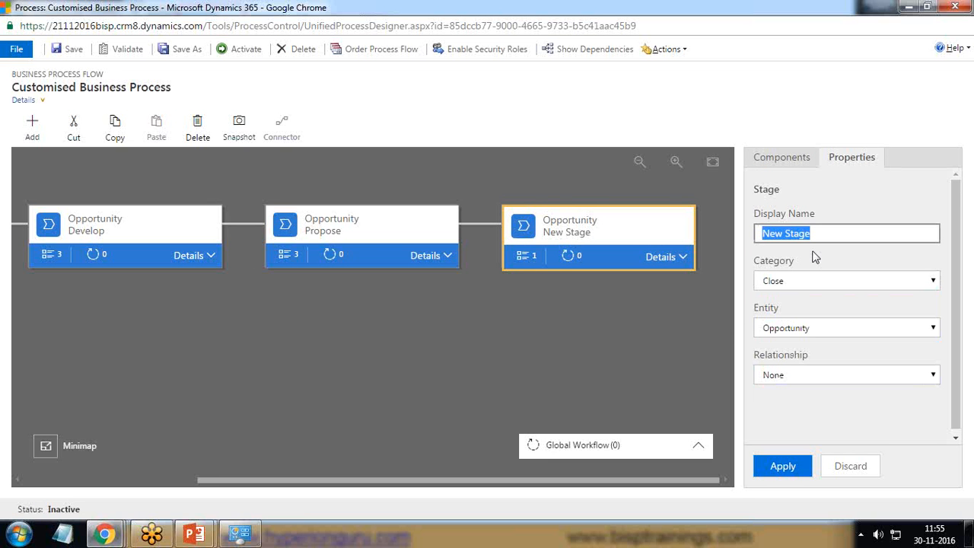
type("C lo")
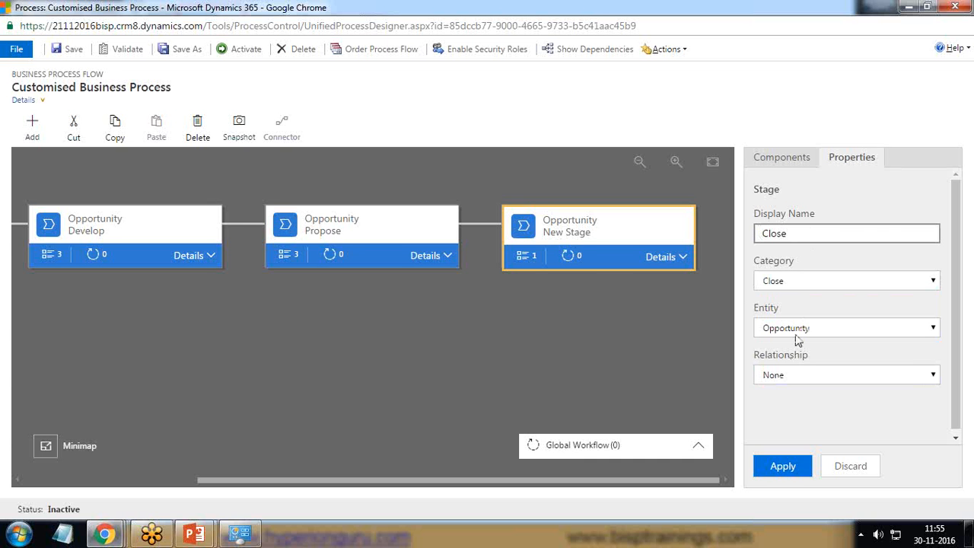
left_click(783, 466)
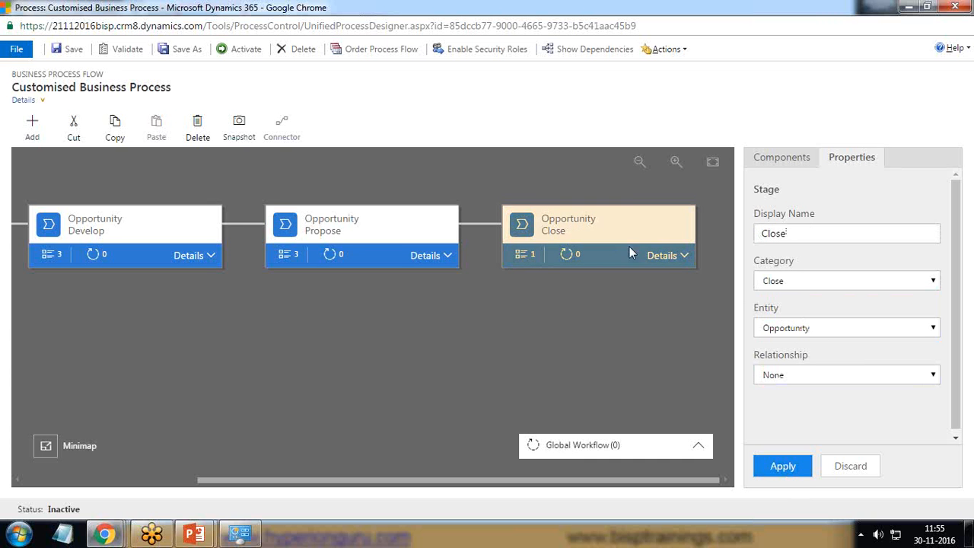
Step: Expand the Close stage and add three more steps to it
left_click(684, 258)
left_click(777, 160)
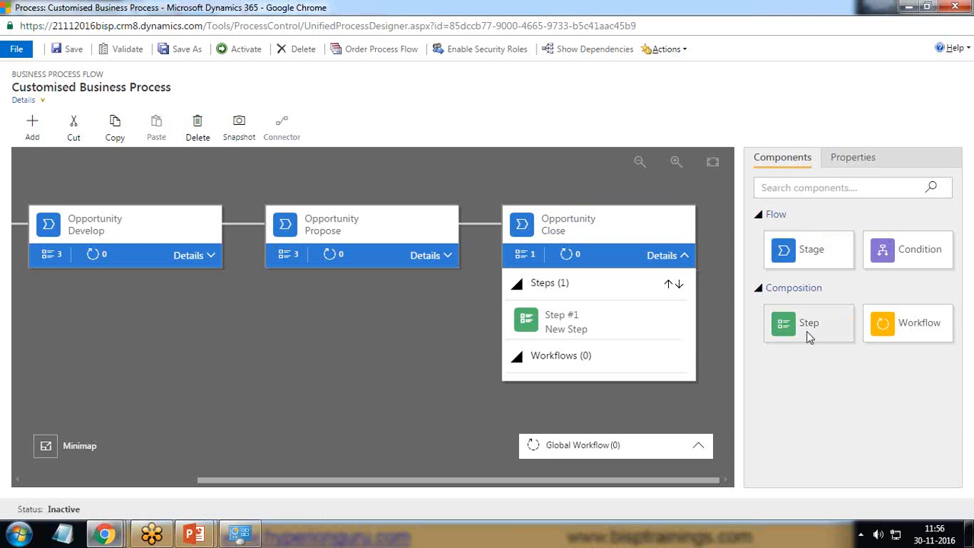
left_click_drag(792, 333, 614, 342)
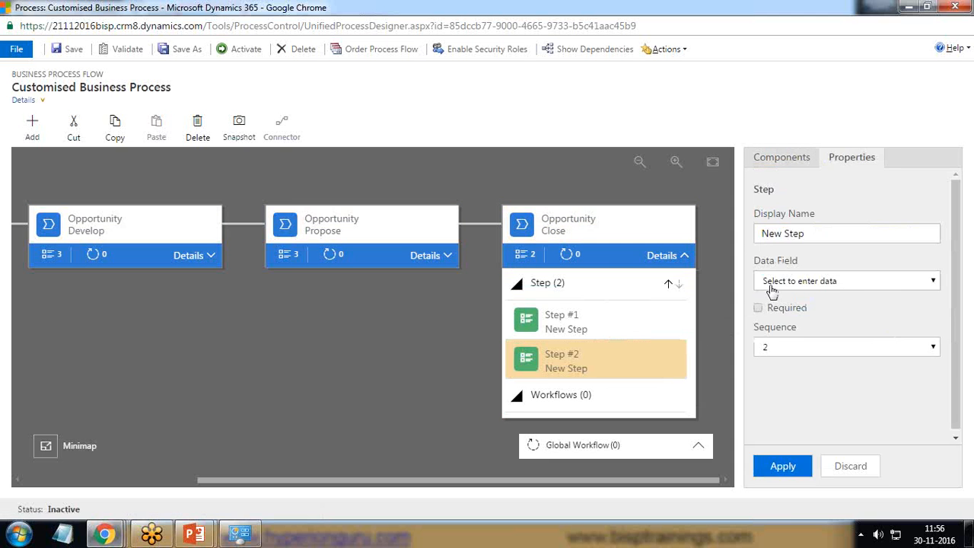
left_click(773, 158)
left_click_drag(788, 323, 617, 383)
left_click(783, 158)
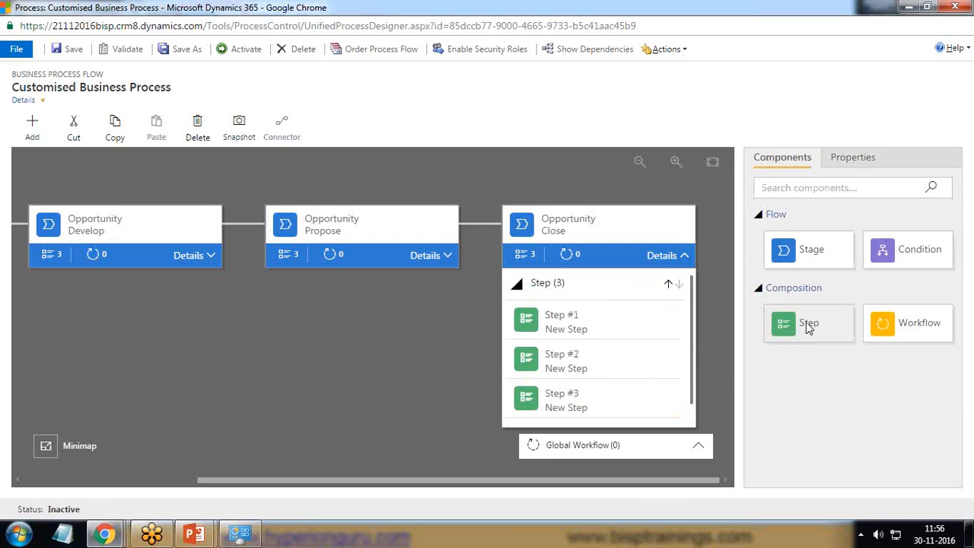
left_click_drag(810, 322, 604, 386)
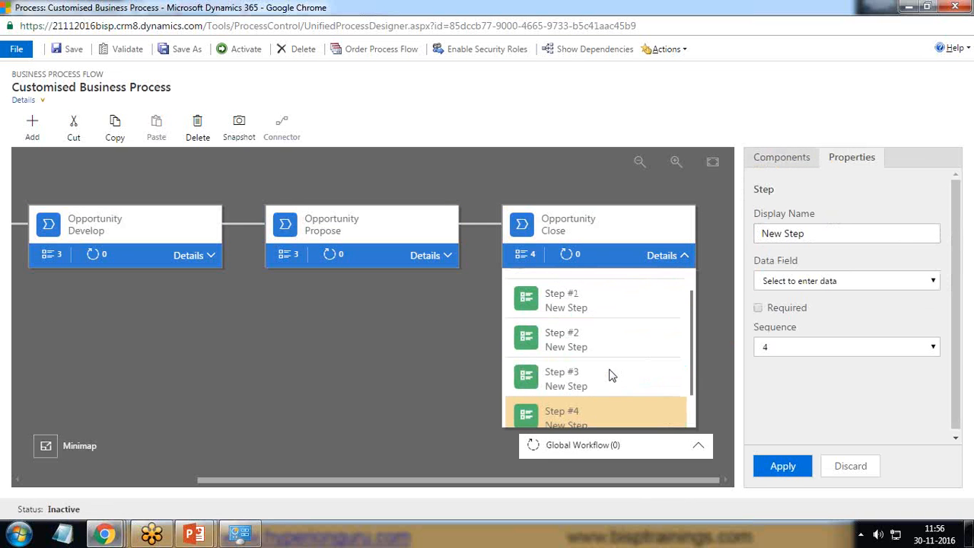
Step: Set the data field of Step #1 in the Close stage to Decision Maker? and apply it
left_click(553, 320)
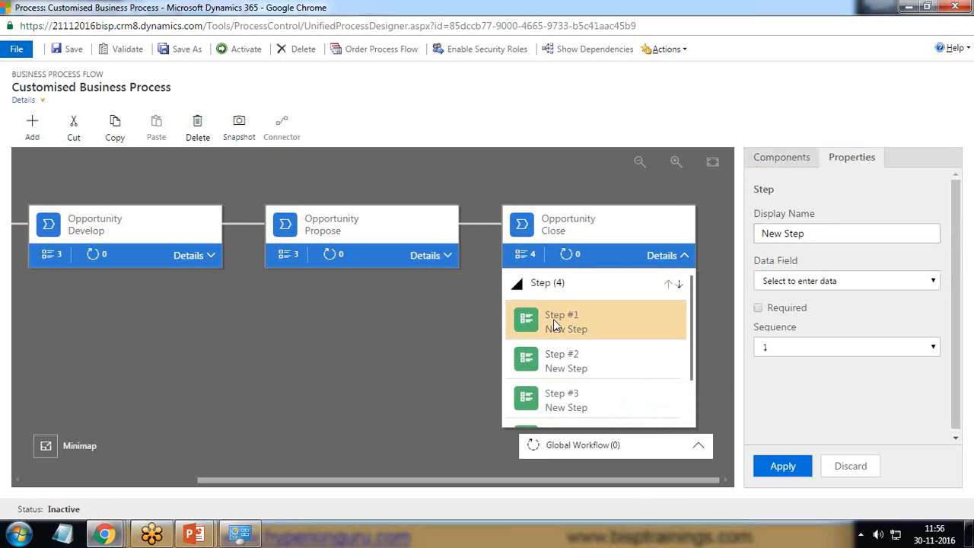
left_click(835, 282)
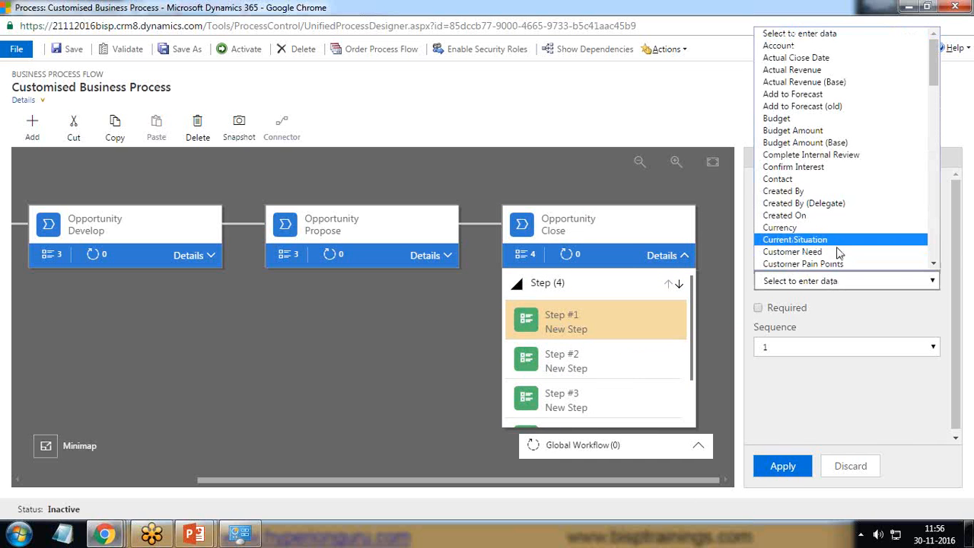
scroll(826, 255, "down", 4)
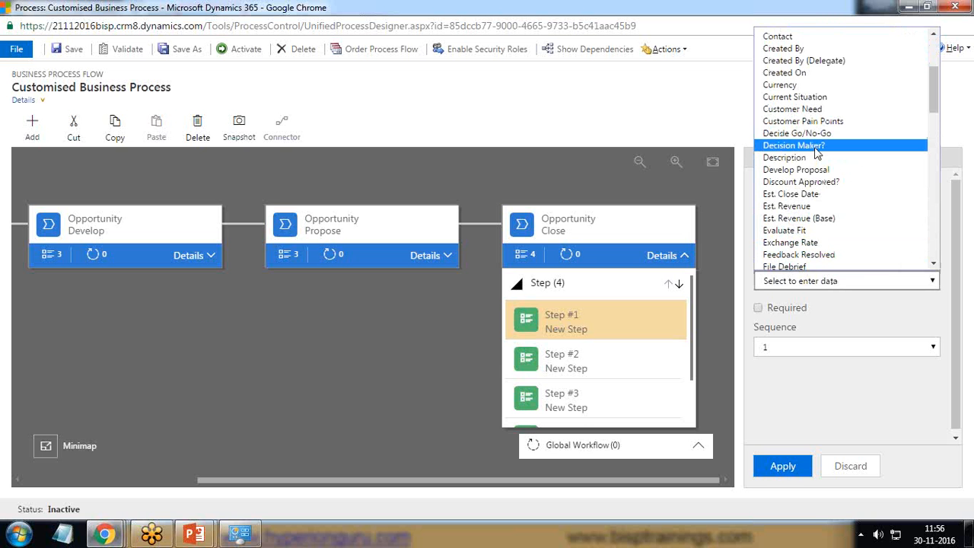
scroll(813, 144, "up", 4)
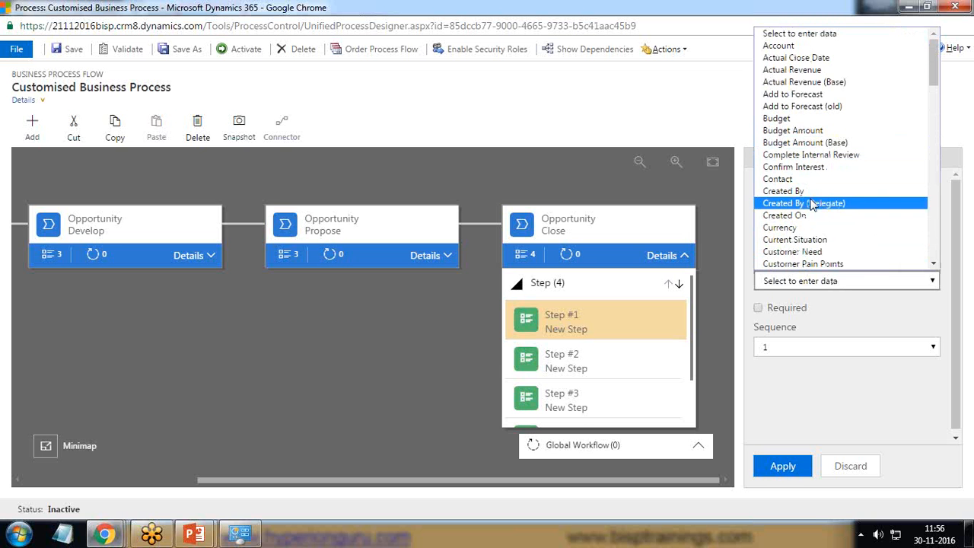
scroll(813, 255, "down", 4)
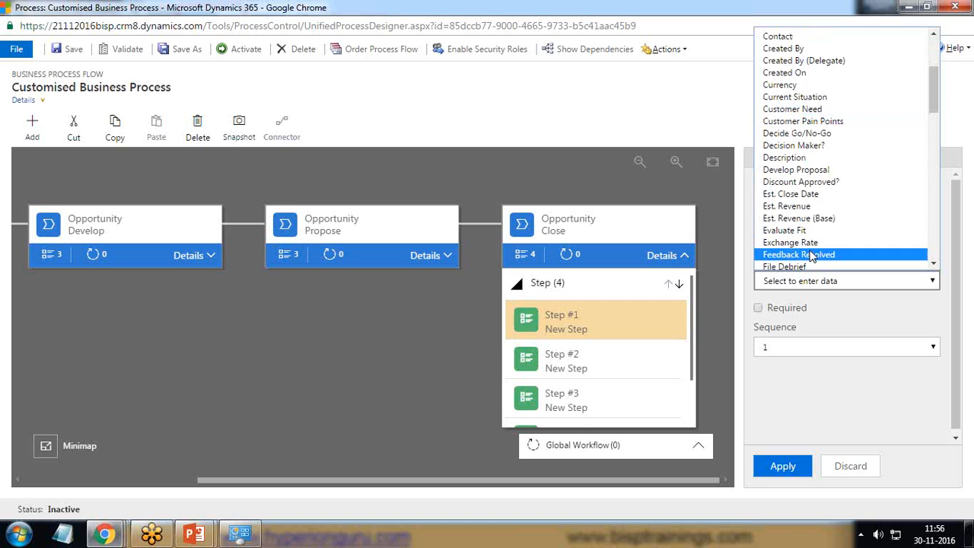
left_click(796, 145)
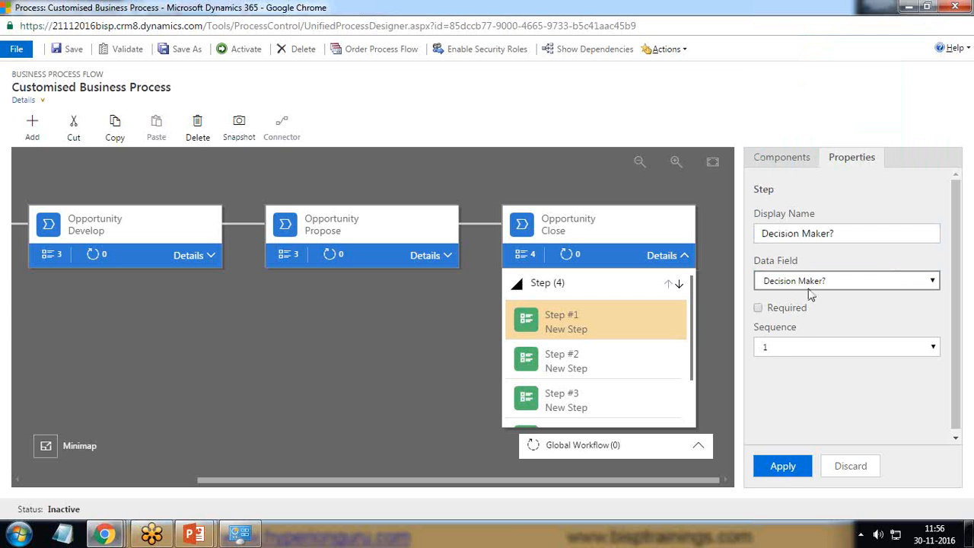
left_click(788, 470)
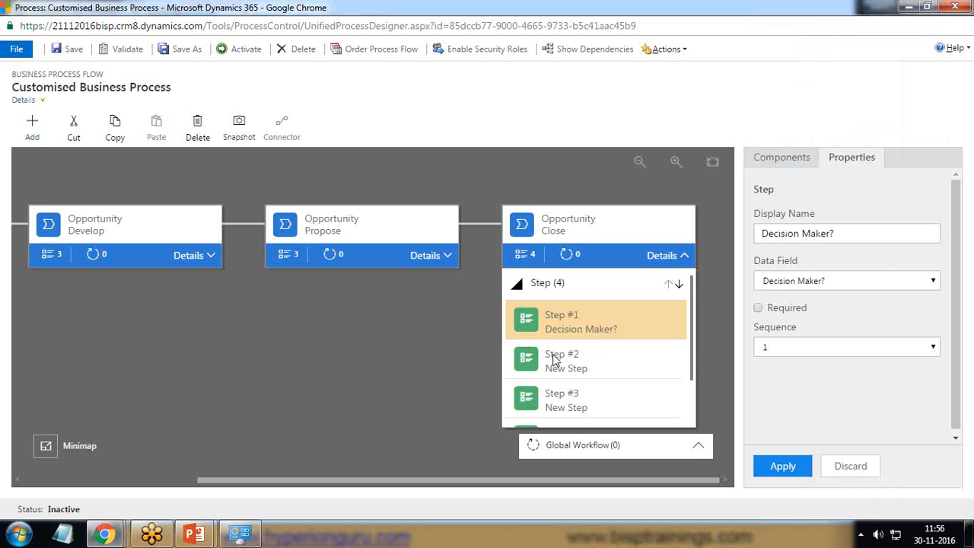
Step: Set the data field of Step #2 in the Close stage to Decide Go/No-Go and apply it
left_click(554, 357)
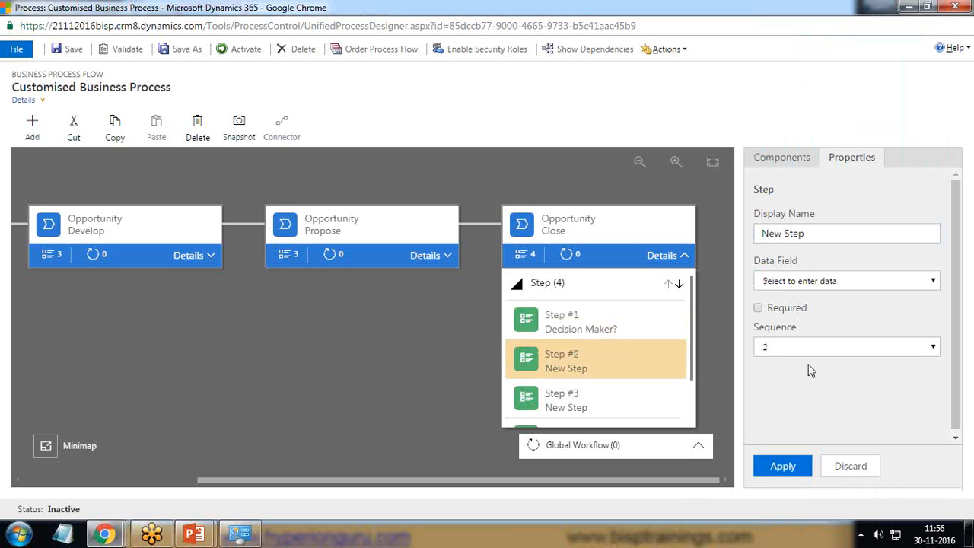
left_click(810, 285)
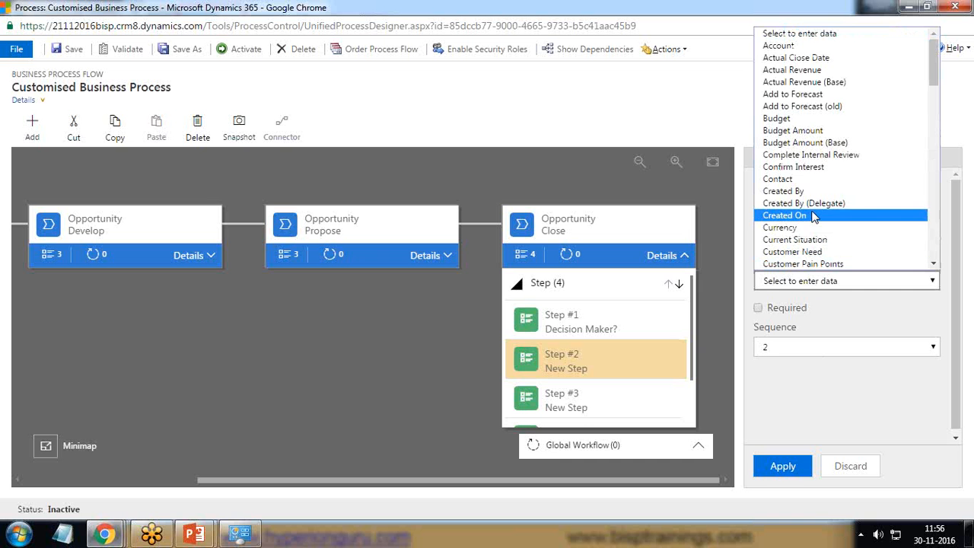
scroll(813, 191, "down", 4)
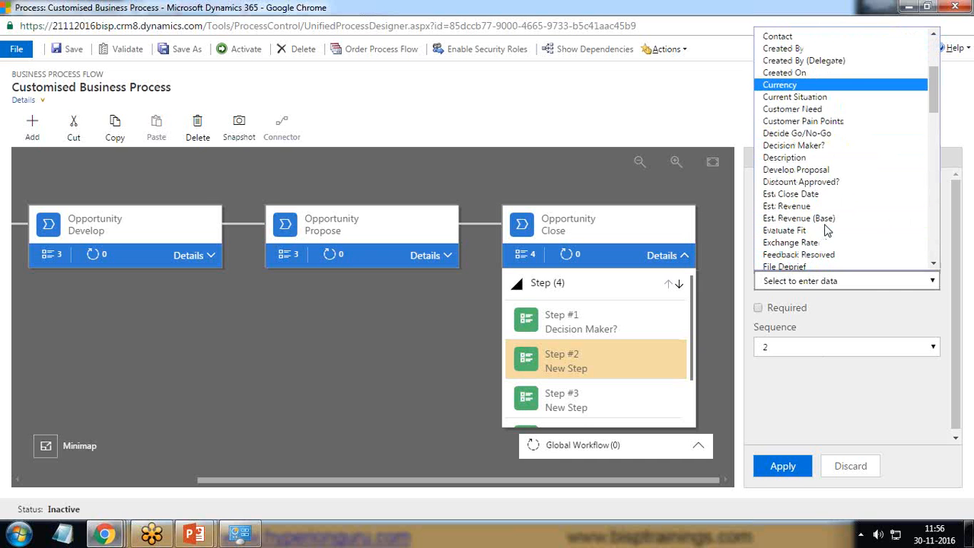
left_click(810, 135)
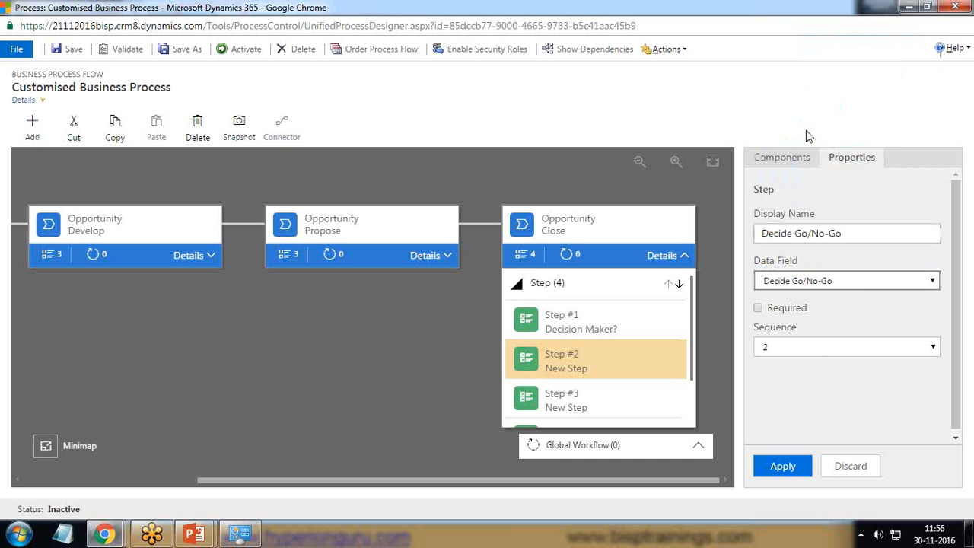
left_click(791, 468)
Step: Set the data field of Step #3 in the Close stage to Total Amount and apply it
left_click(567, 399)
left_click(845, 280)
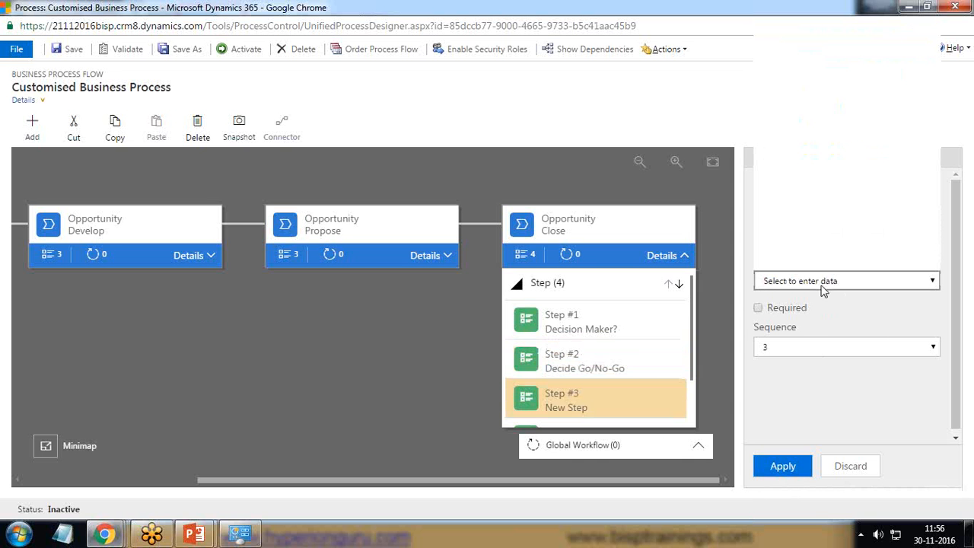
scroll(792, 183, "down", 10)
scroll(791, 187, "down", 12)
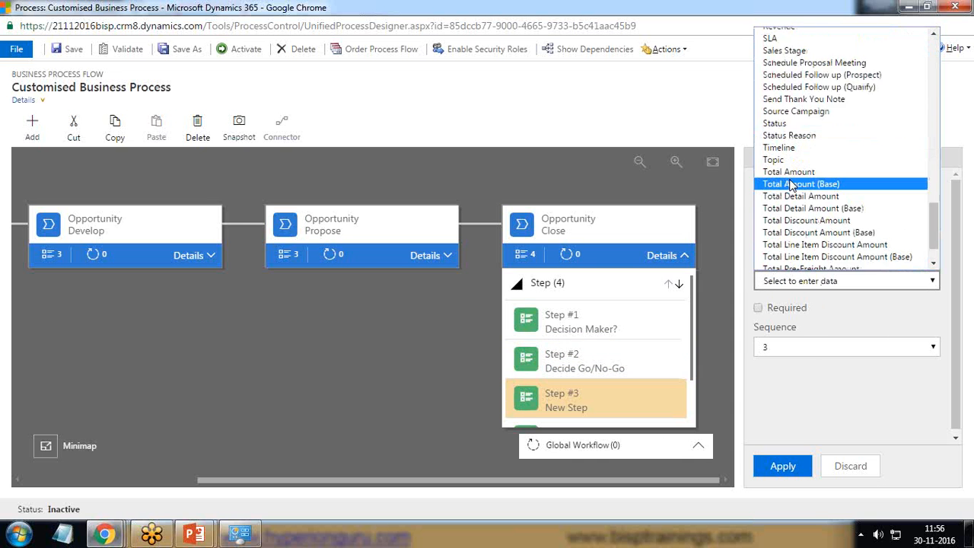
left_click(788, 174)
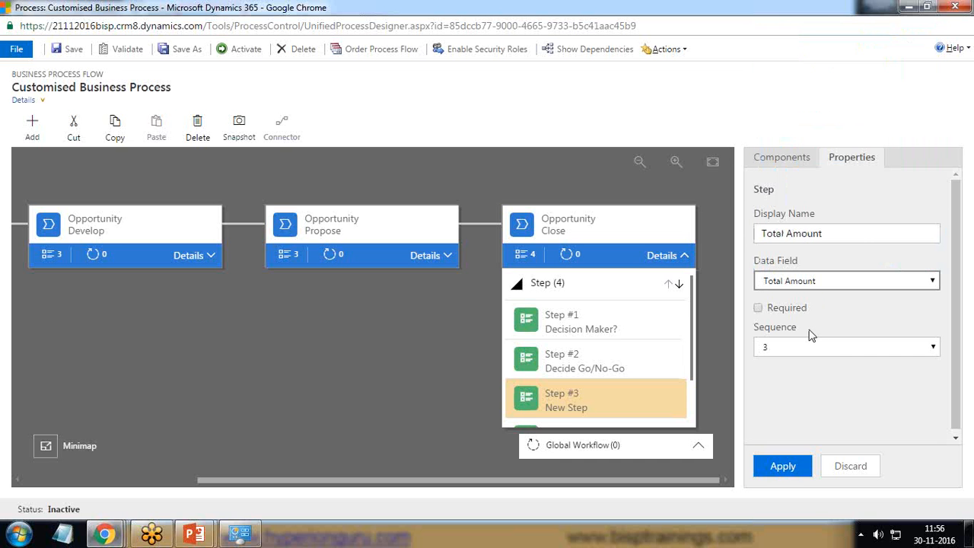
left_click(792, 466)
Step: Add a fifth step to the Close stage and delete it again
scroll(693, 364, "down", 2)
left_click(781, 157)
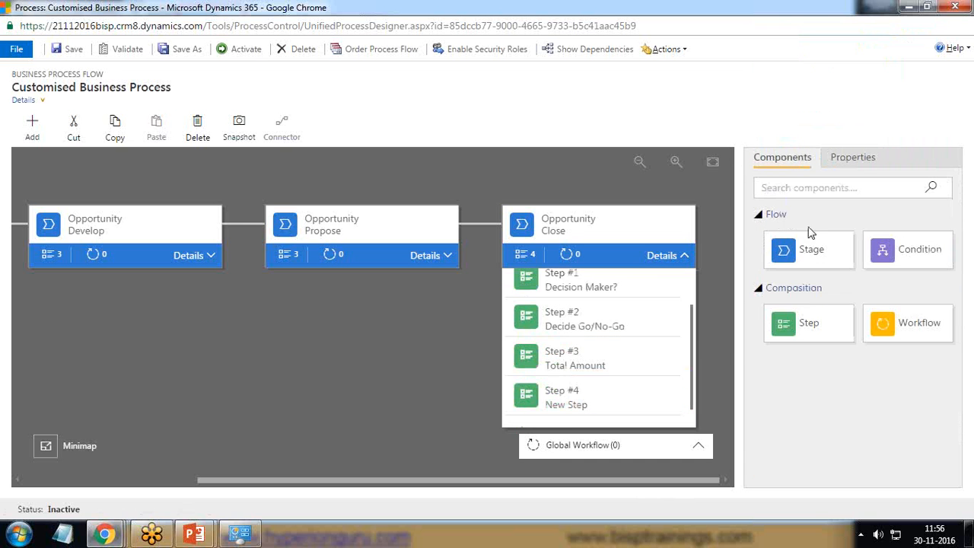
left_click_drag(800, 331, 607, 391)
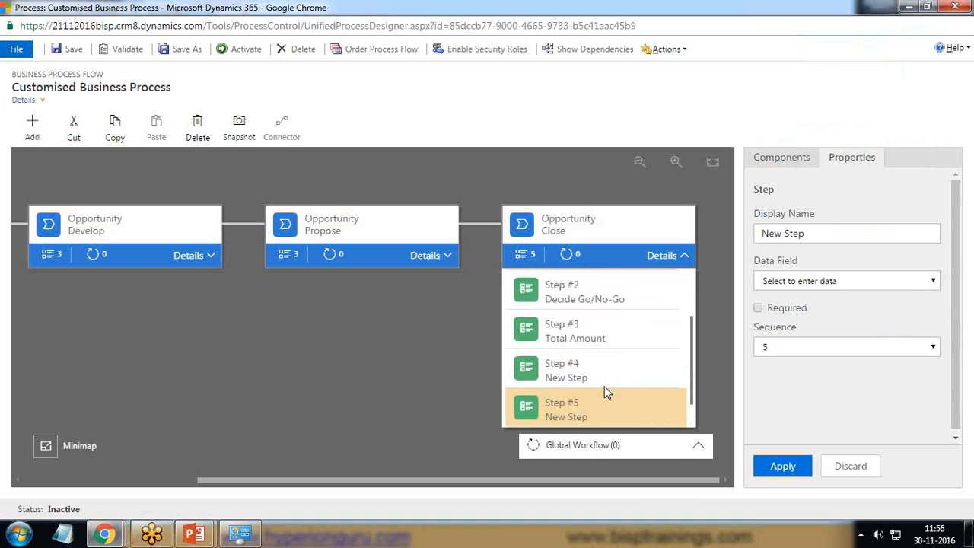
left_click(599, 354)
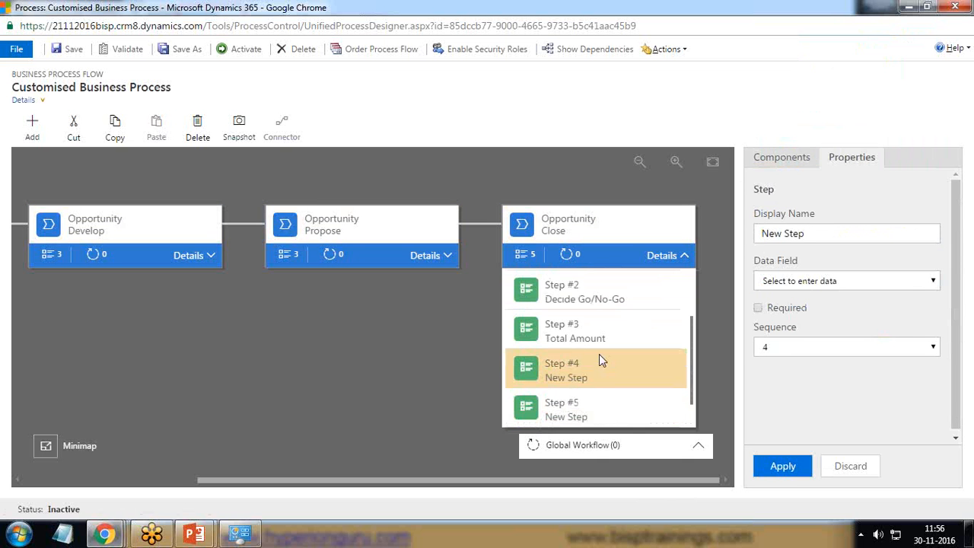
left_click(606, 410)
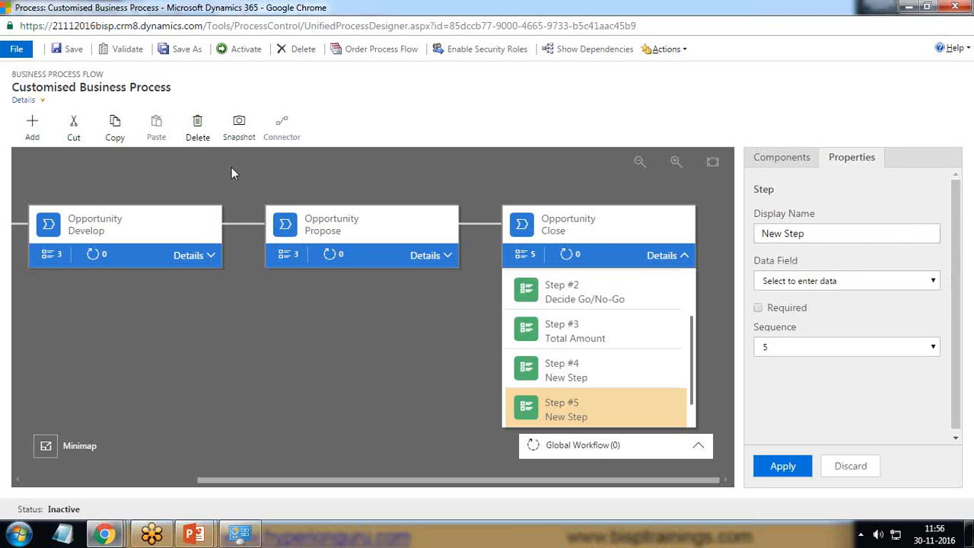
left_click(197, 128)
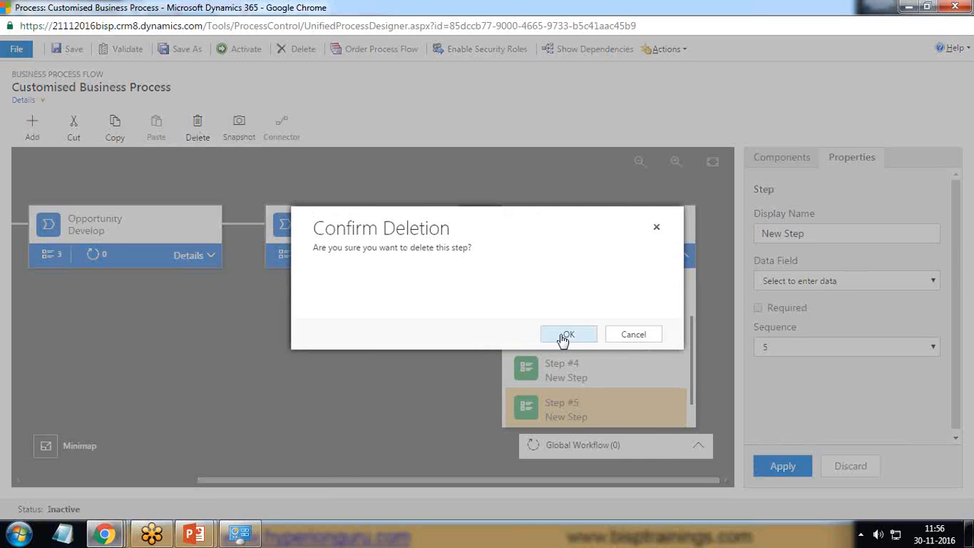
left_click(564, 338)
Step: Set the data field of Step #4 in the Close stage to Send Thank You Note, apply it, and collapse the stage
left_click(682, 259)
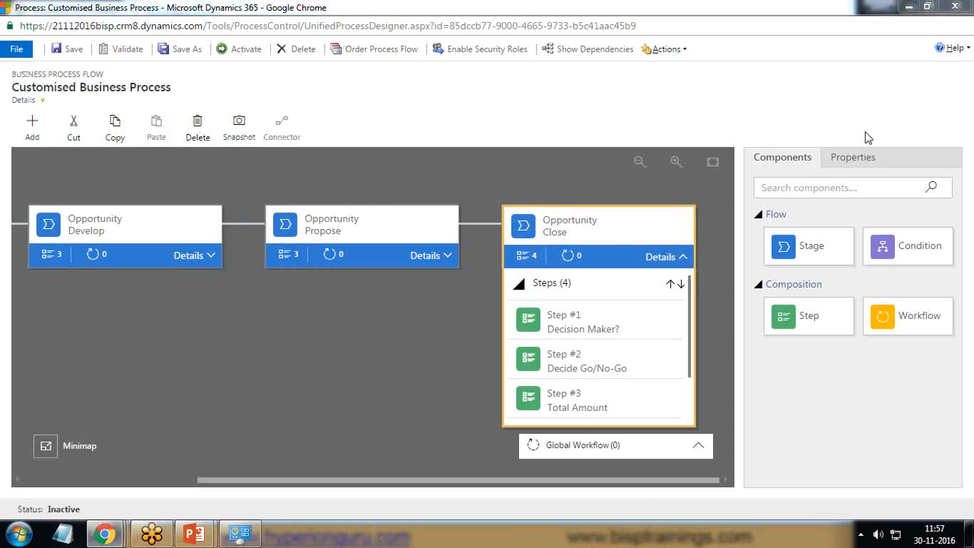
scroll(586, 358, "down", 2)
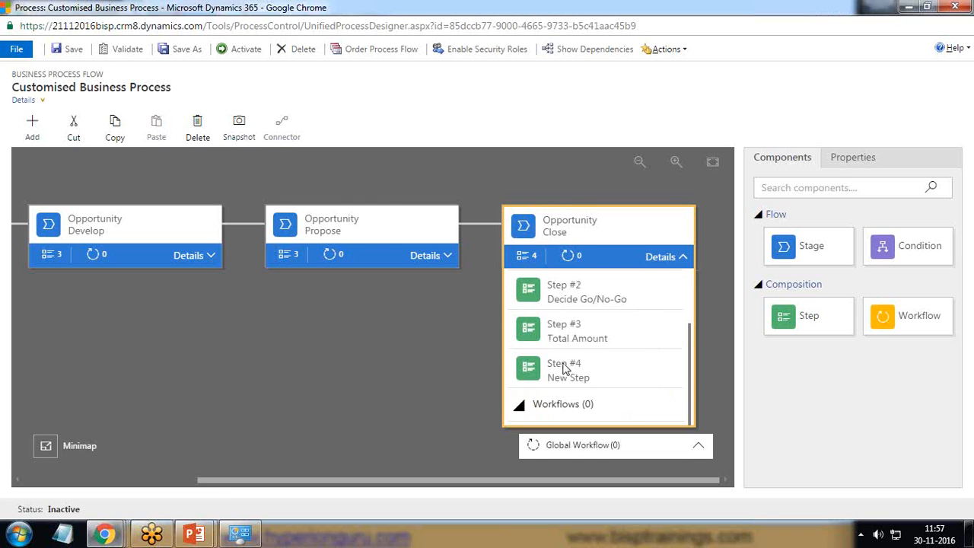
left_click(585, 368)
left_click(837, 281)
scroll(875, 229, "down", 15)
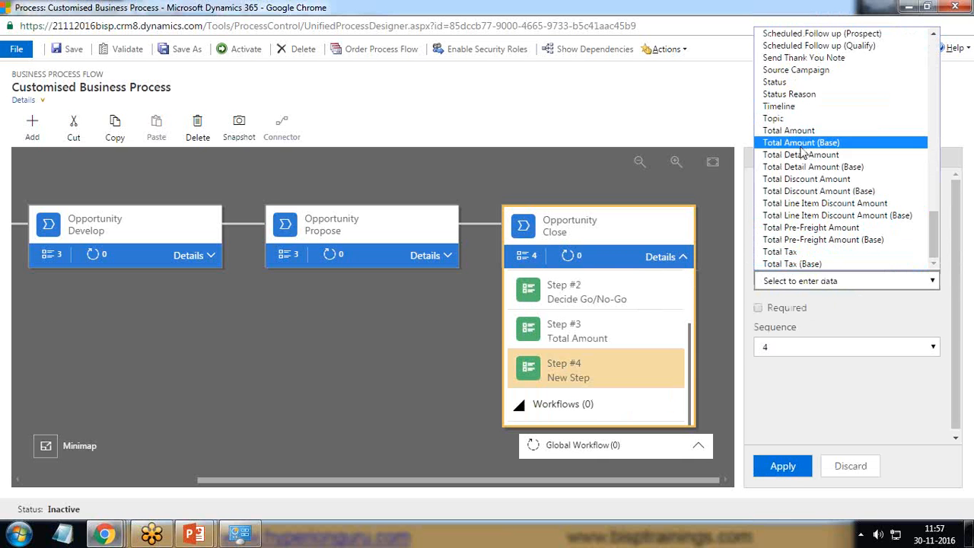
left_click(803, 59)
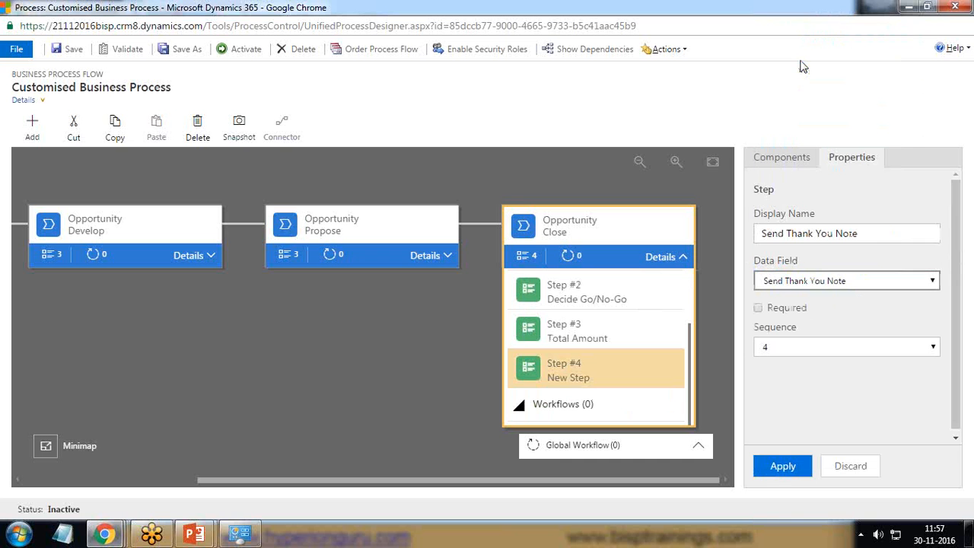
left_click(785, 469)
left_click(661, 256)
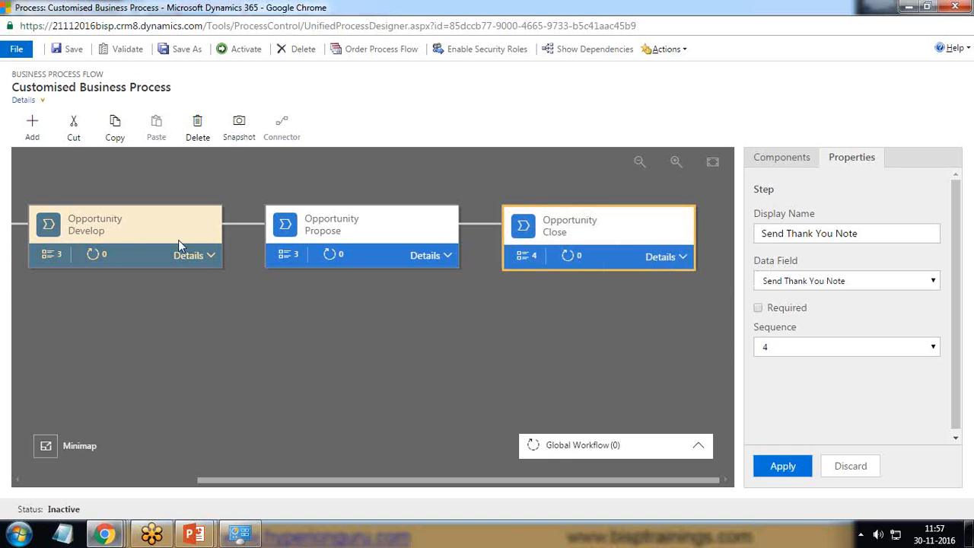
left_click(49, 452)
left_click_drag(113, 396, 92, 395)
left_click(201, 355)
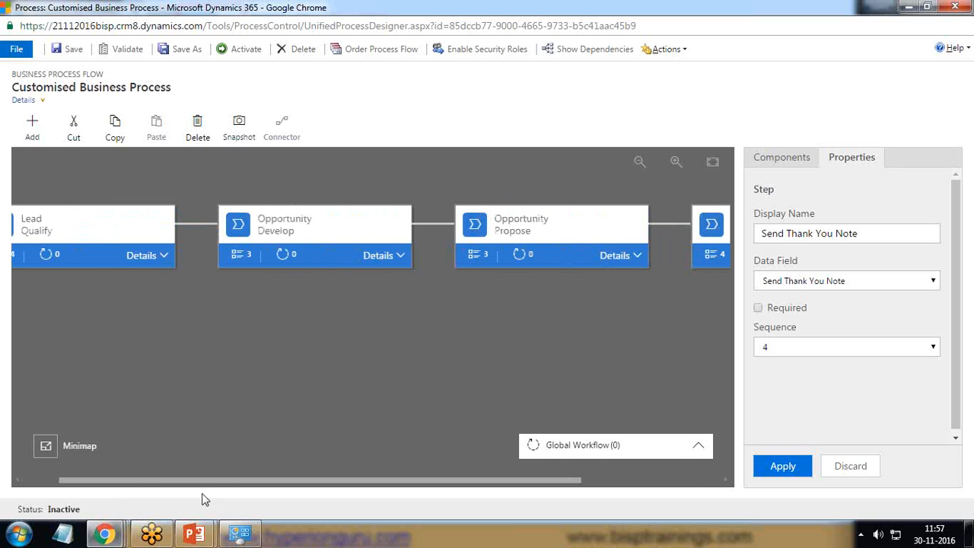
Step: Expand the minimap to check the stages, save the Customised Business Process flow and close its designer window
left_click_drag(230, 487, 181, 490)
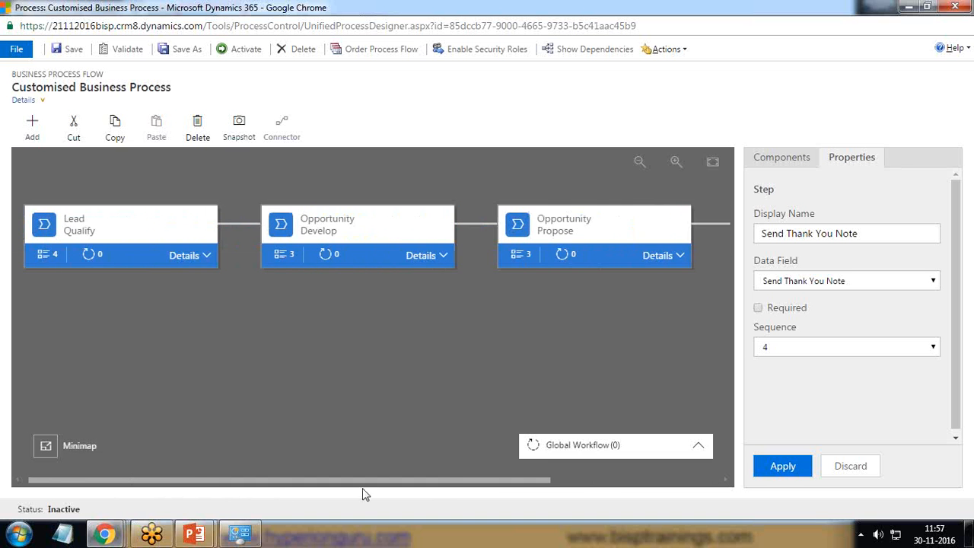
left_click_drag(435, 490, 77, 449)
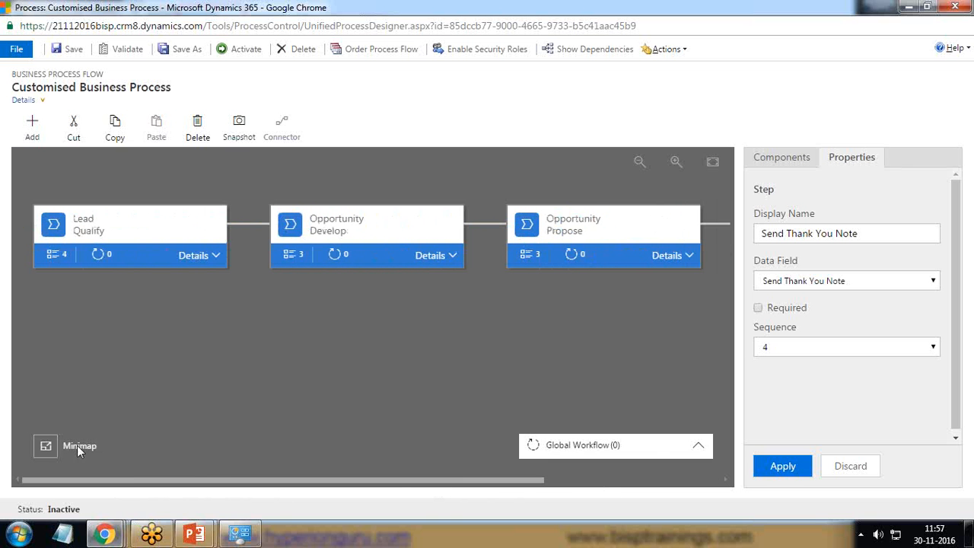
left_click(33, 449)
left_click_drag(83, 407, 59, 408)
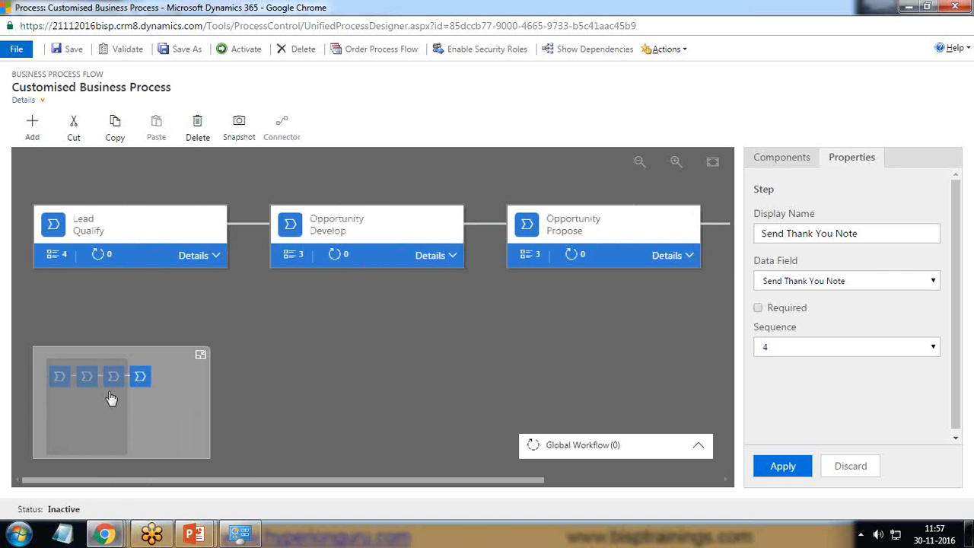
left_click(201, 357)
left_click(67, 49)
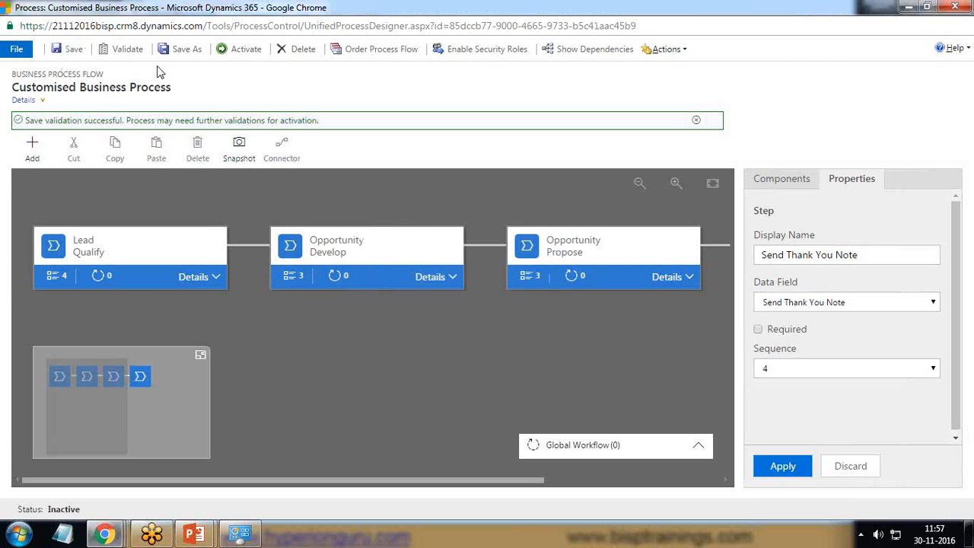
left_click(955, 8)
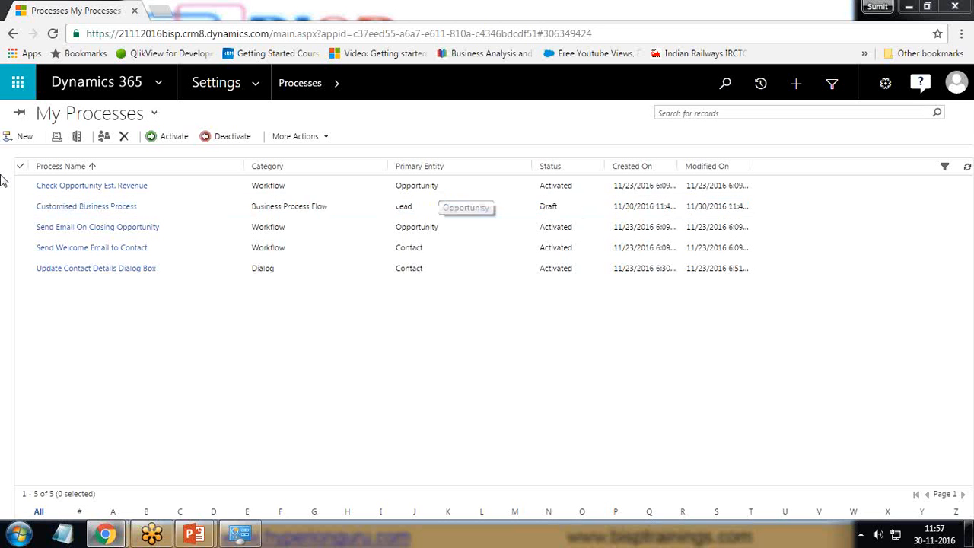
Step: Activate the Customised Business Process from the My Processes list and confirm the activation
left_click(21, 206)
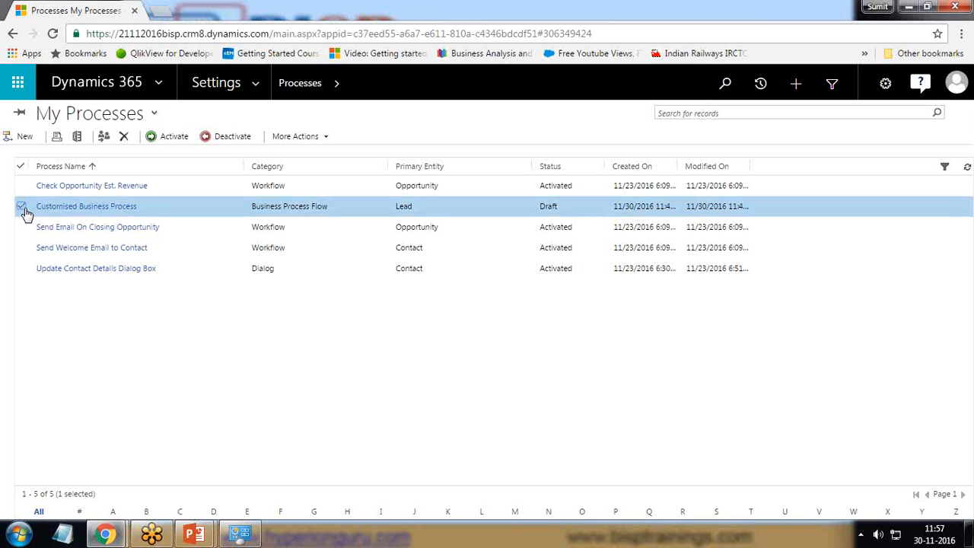
left_click(167, 141)
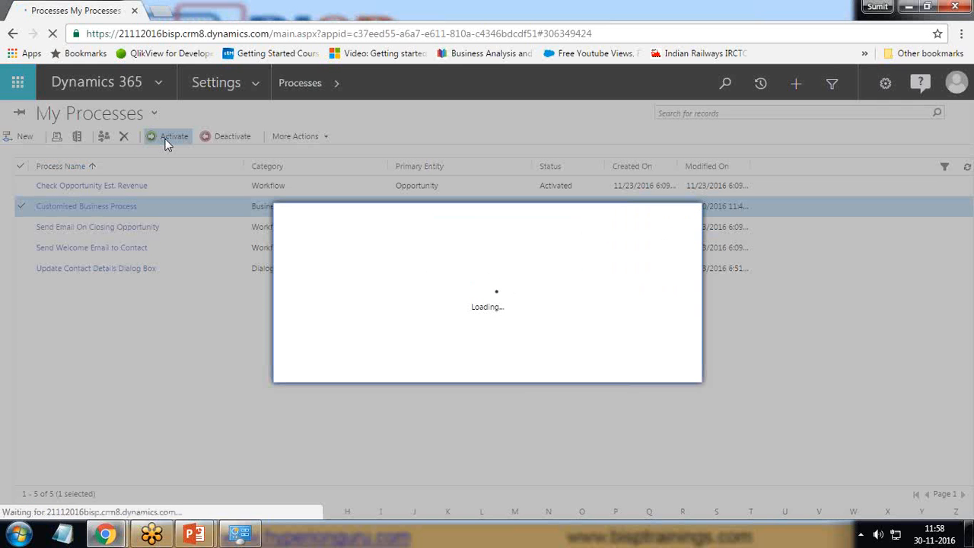
left_click(581, 368)
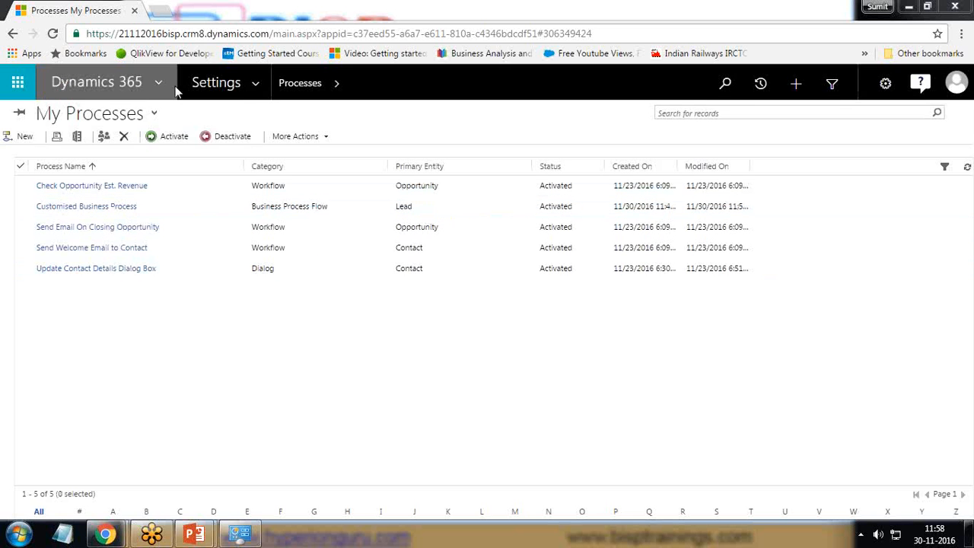
Step: Go to the Sales leads and open the lead interested in some new cell phones
left_click(237, 91)
left_click(81, 152)
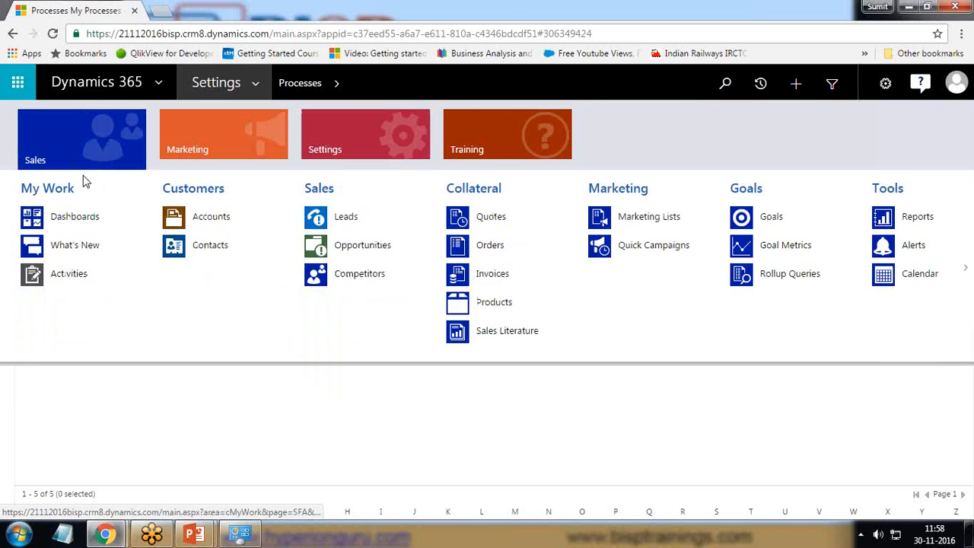
left_click(374, 218)
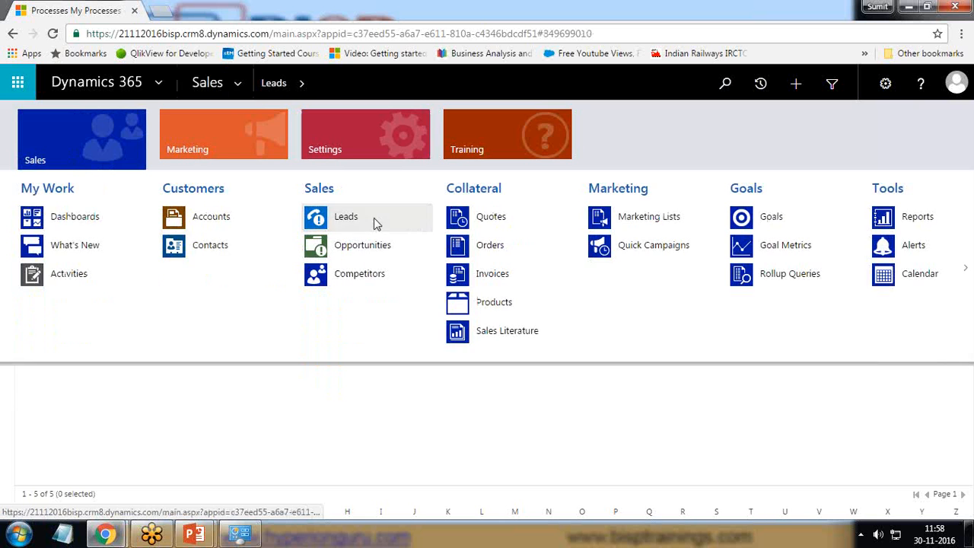
left_click(61, 213)
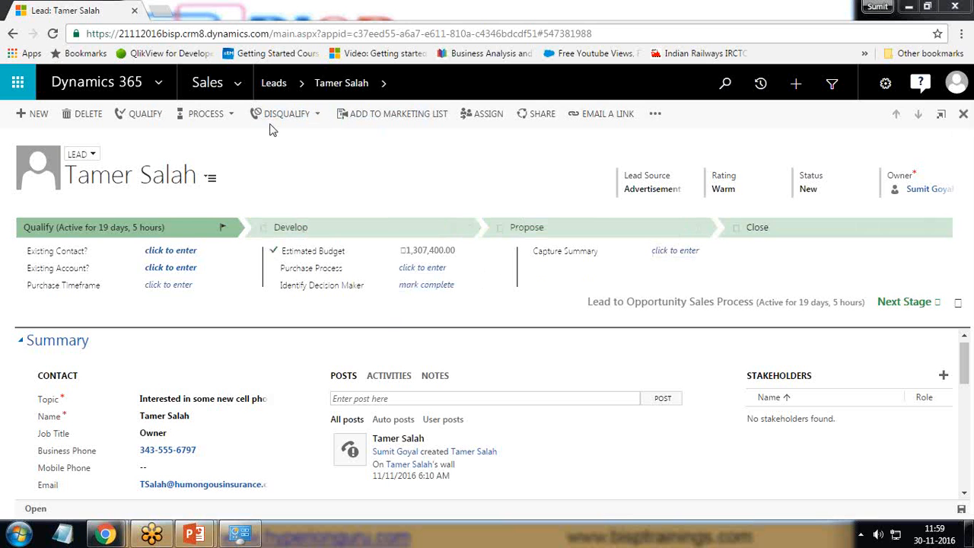
Step: Check which processes the lead can switch to, including the archived ones, and close the dialog
left_click(228, 115)
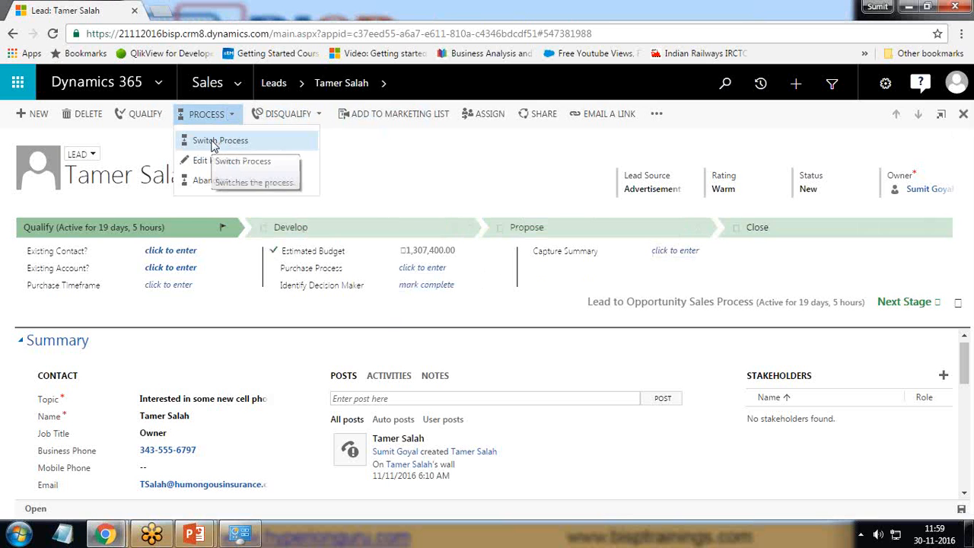
left_click(213, 142)
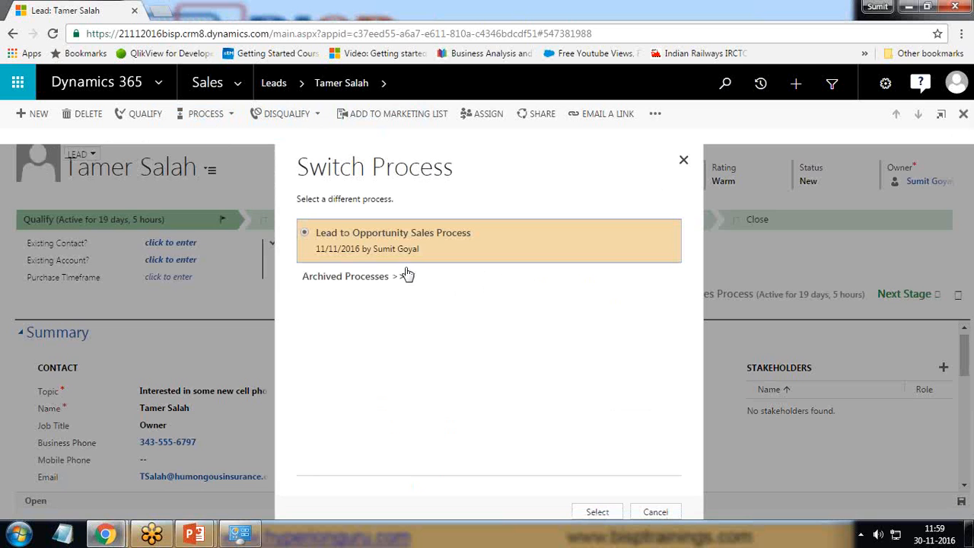
left_click(384, 280)
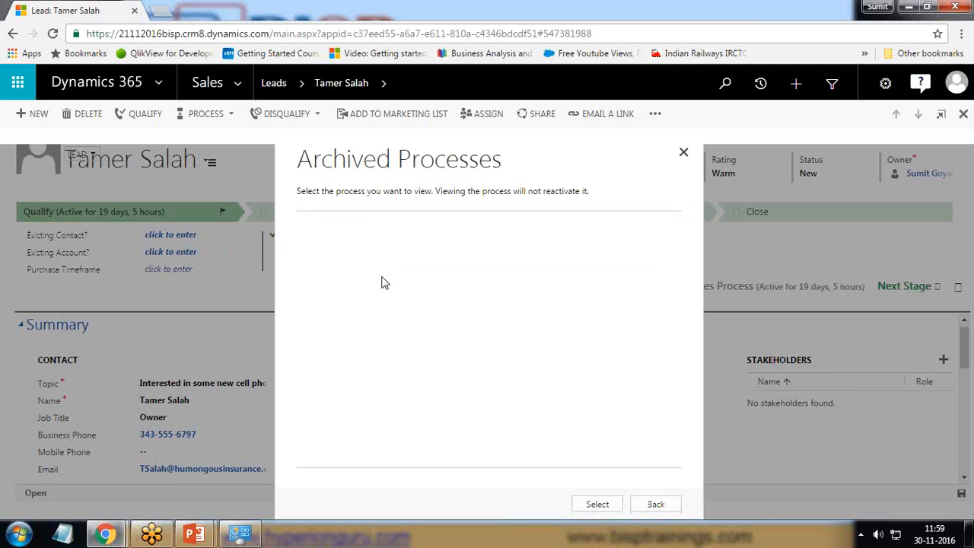
left_click(684, 153)
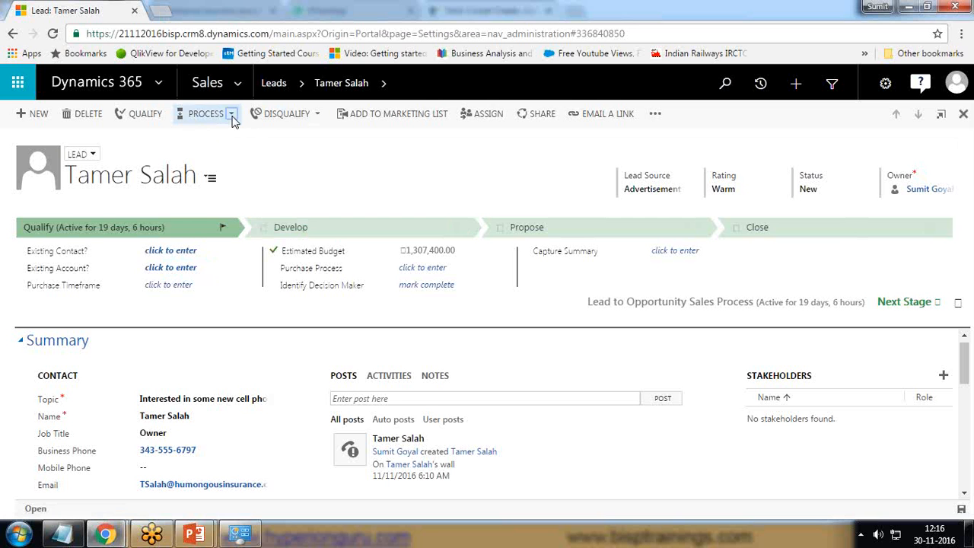
Step: Switch the lead's process to Customised Business Process and dismiss the script error
left_click(225, 115)
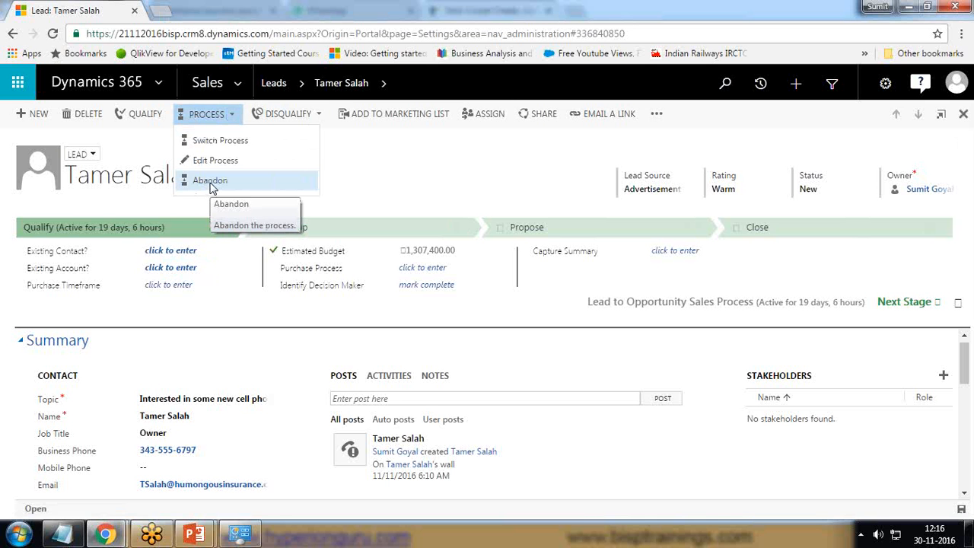
left_click(205, 142)
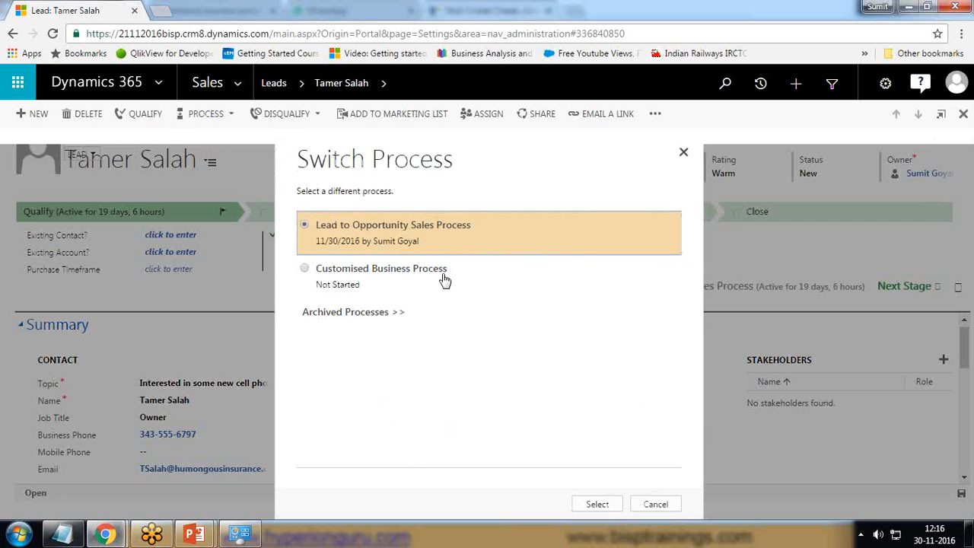
left_click(306, 271)
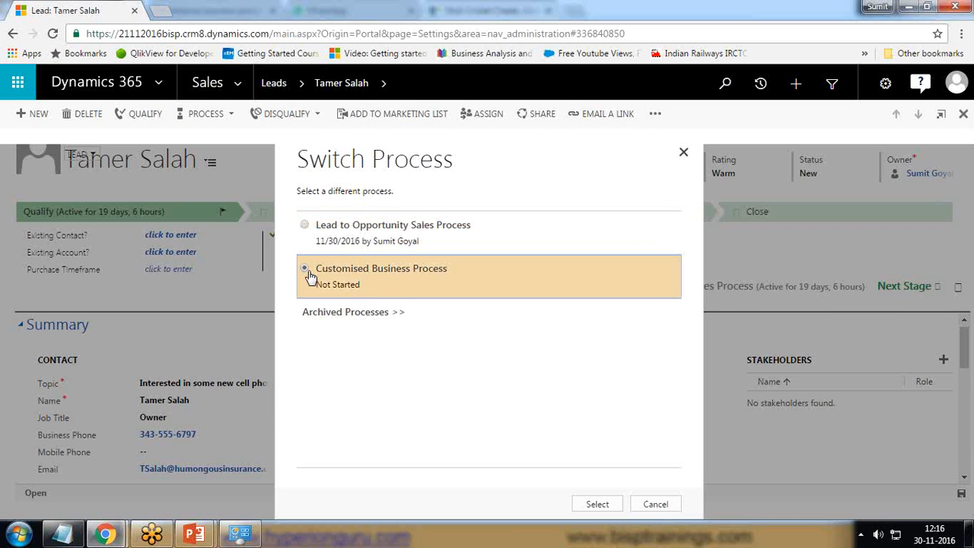
left_click(598, 505)
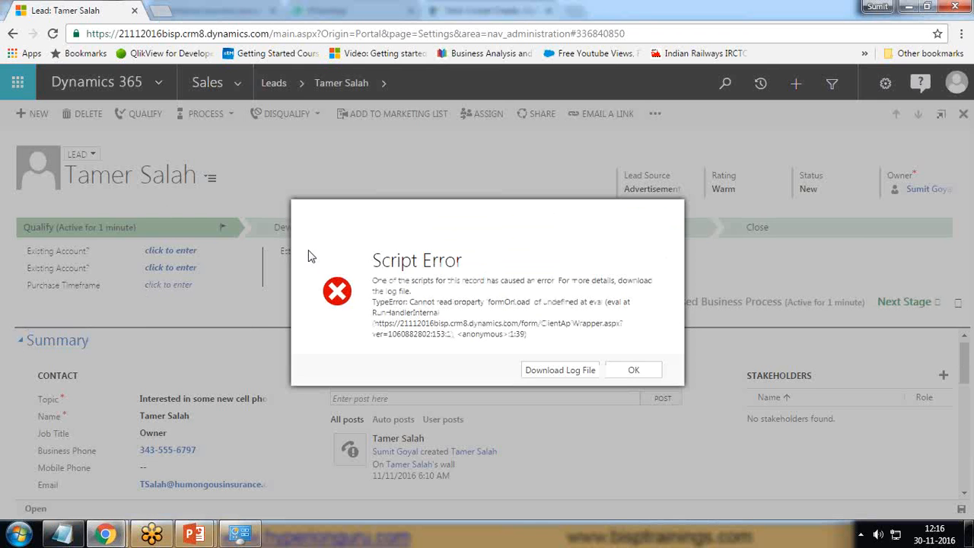
left_click(633, 370)
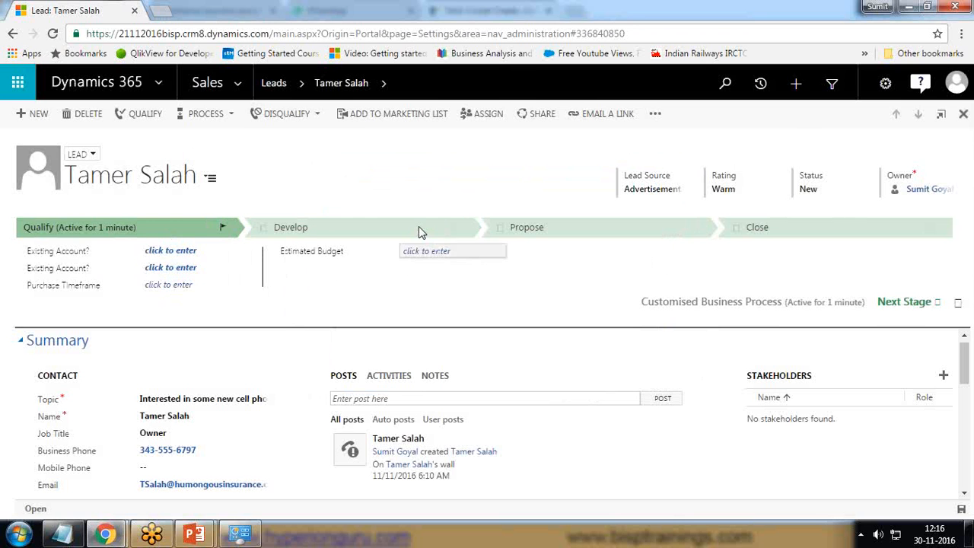
Step: Review the steps of the Develop, Propose and Close stages on the lead and return to the Qualify stage
left_click(318, 231)
left_click(561, 227)
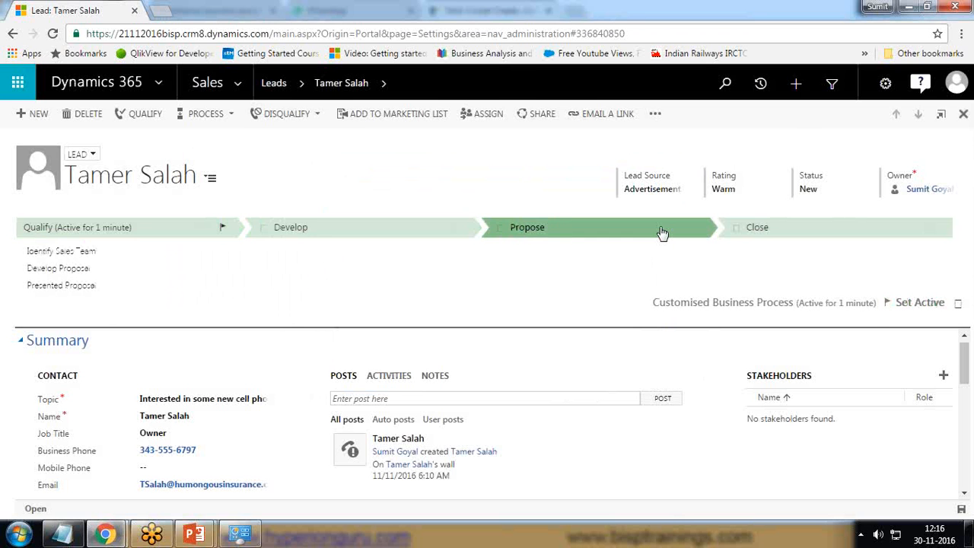
left_click(752, 229)
left_click(124, 228)
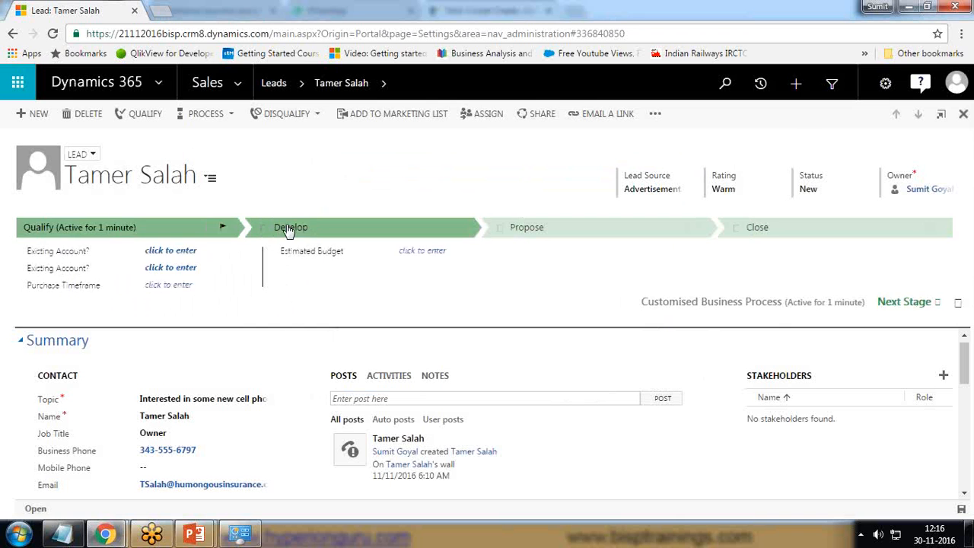
left_click(276, 228)
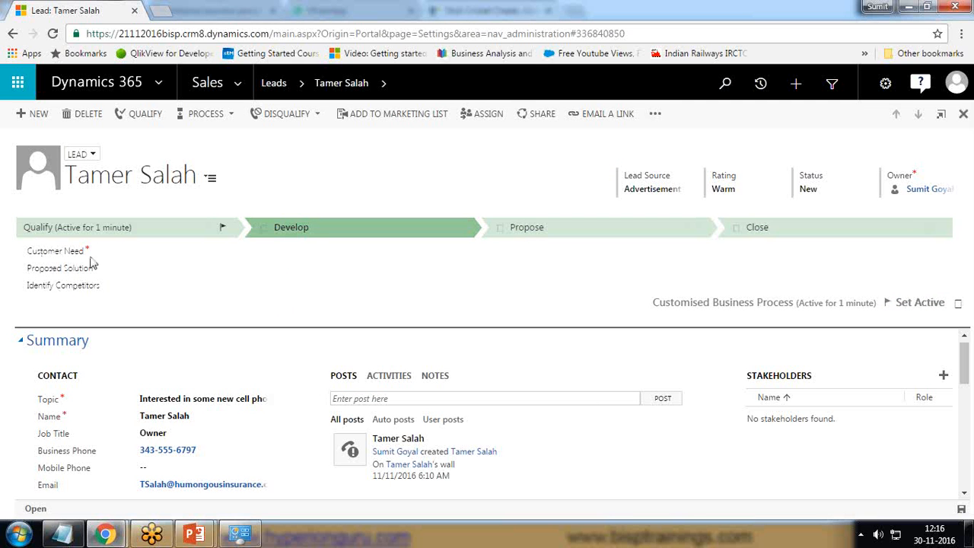
left_click(298, 229)
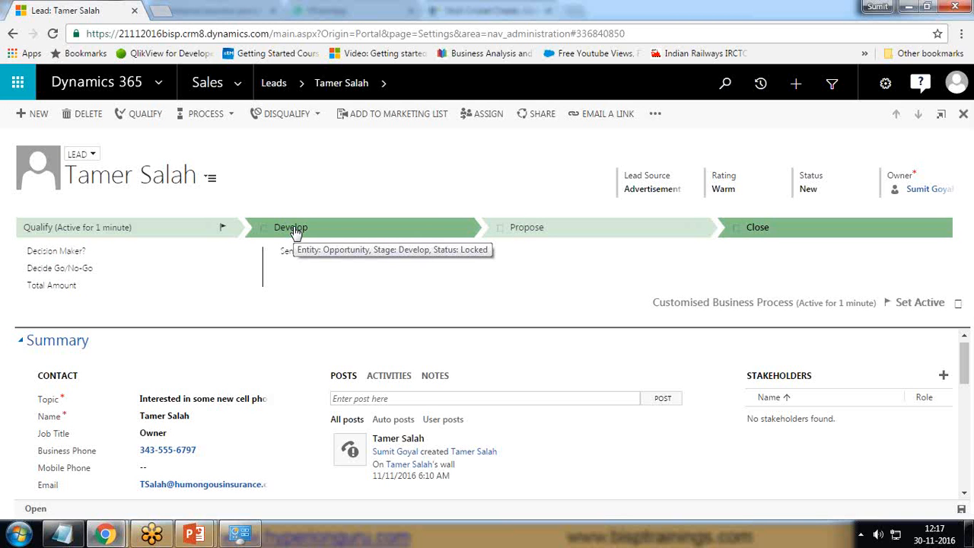
left_click(90, 228)
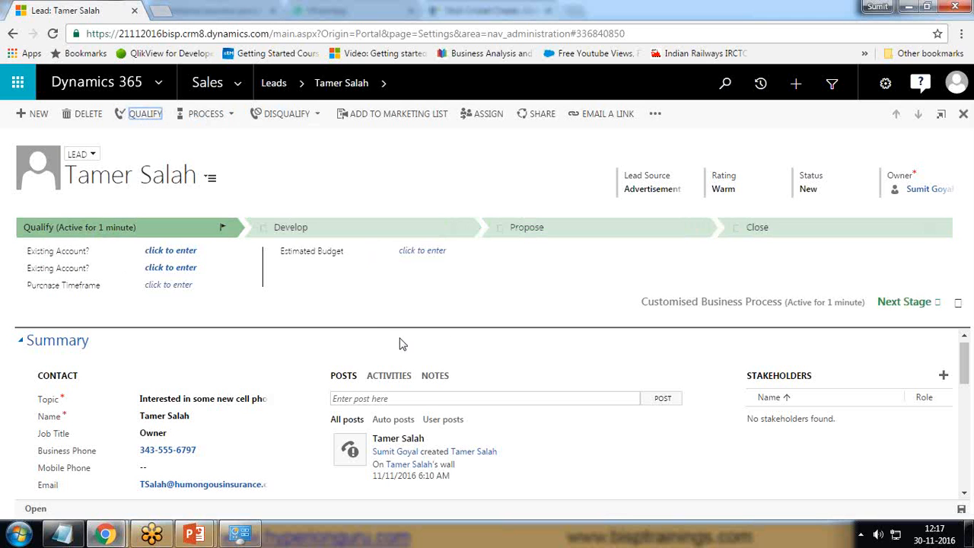
Step: Set the Qualify stage's Purchase Timeframe to Immediate and Estimated Budget to No Committed Budget, and try to qualify the lead
left_click(197, 253)
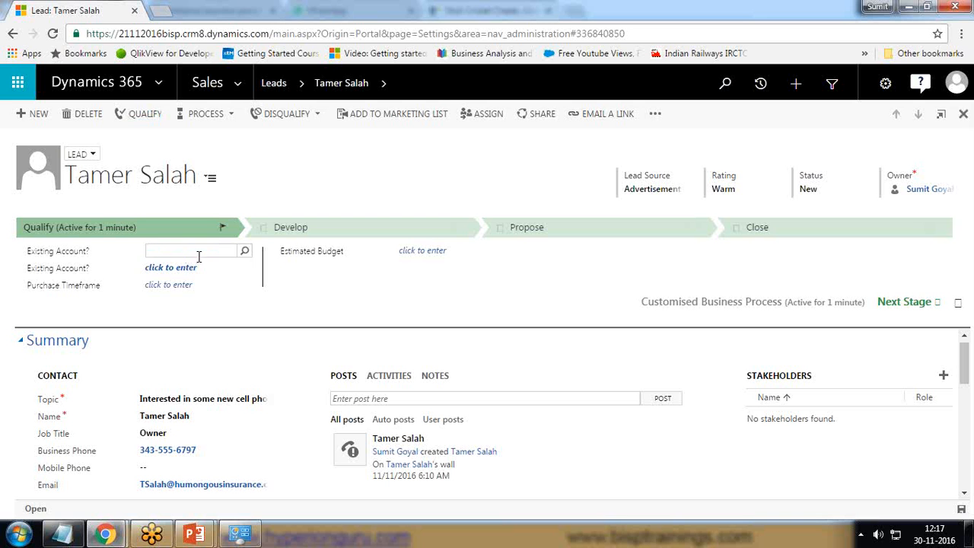
left_click(202, 268)
left_click(200, 287)
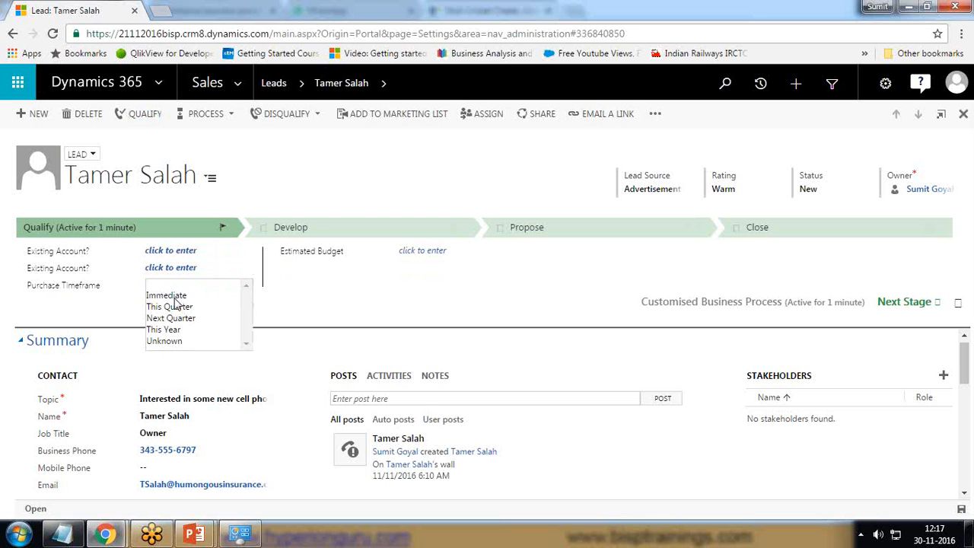
left_click(175, 296)
left_click(428, 254)
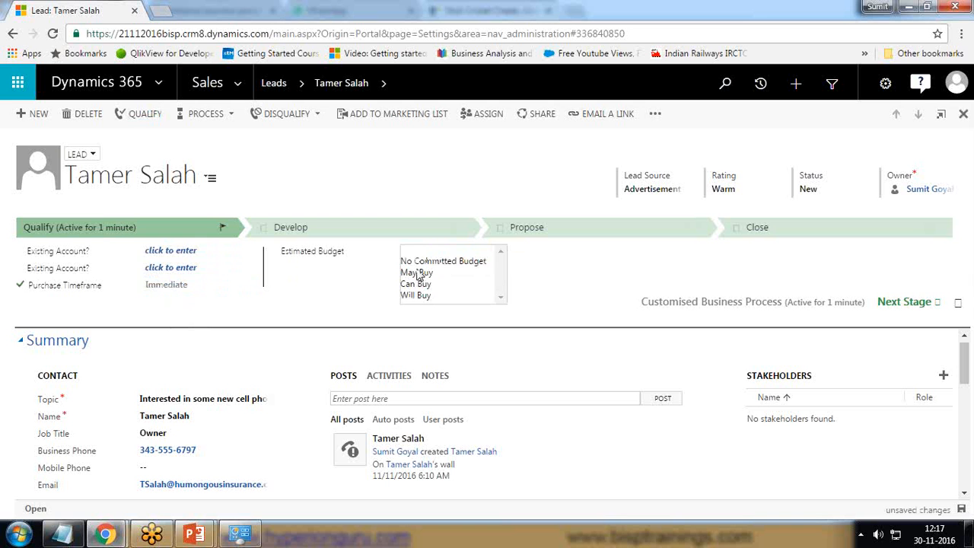
left_click(423, 261)
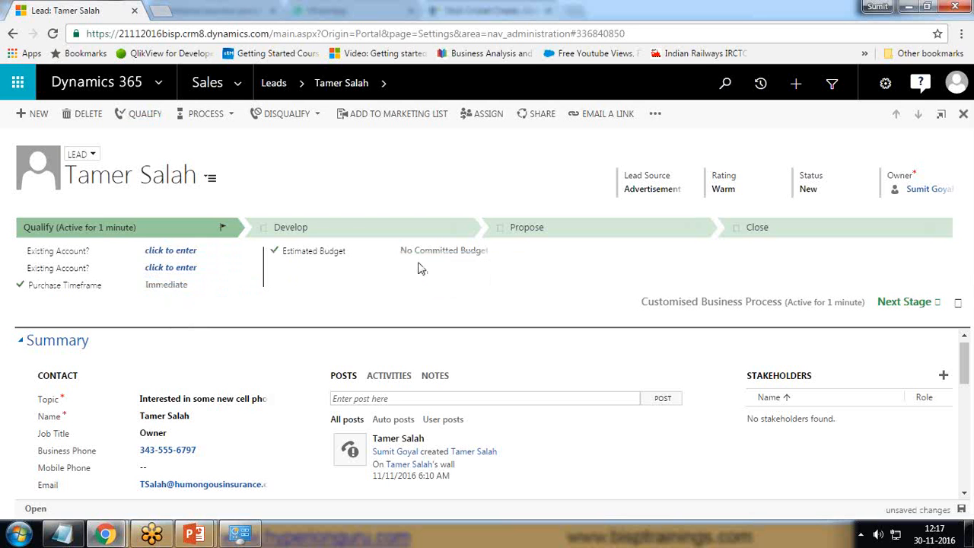
left_click(136, 114)
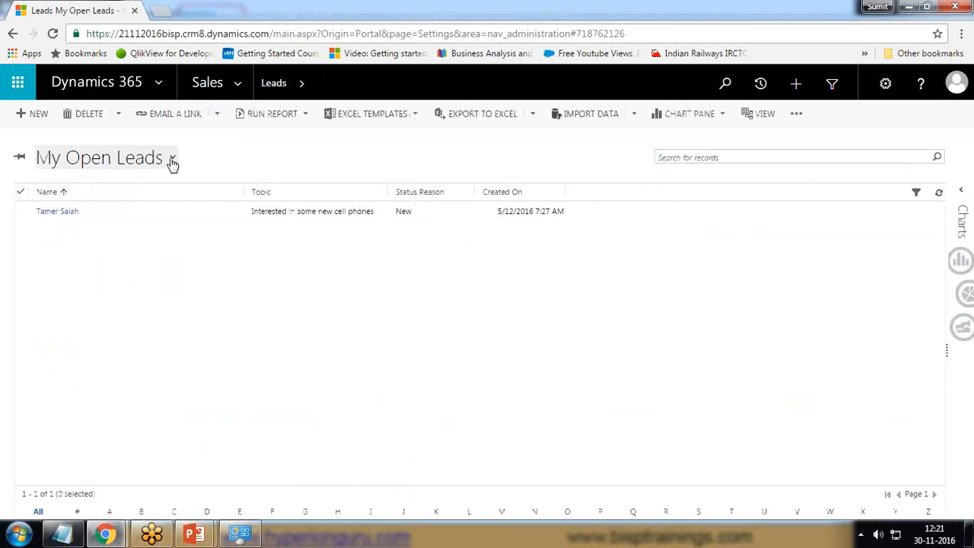
Step: Switch the lead list to the All Leads view and open the new lead interested in online only store
left_click(173, 157)
left_click(56, 195)
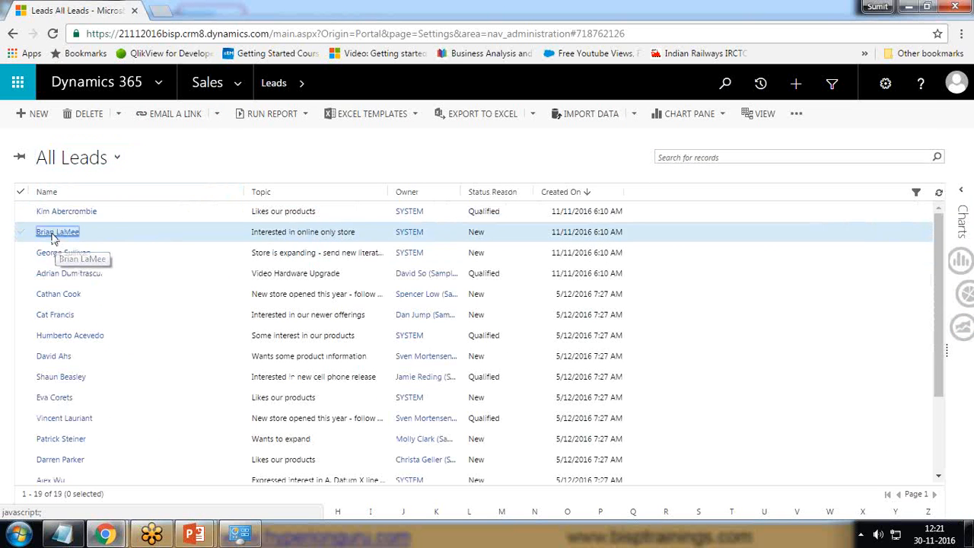
left_click(57, 232)
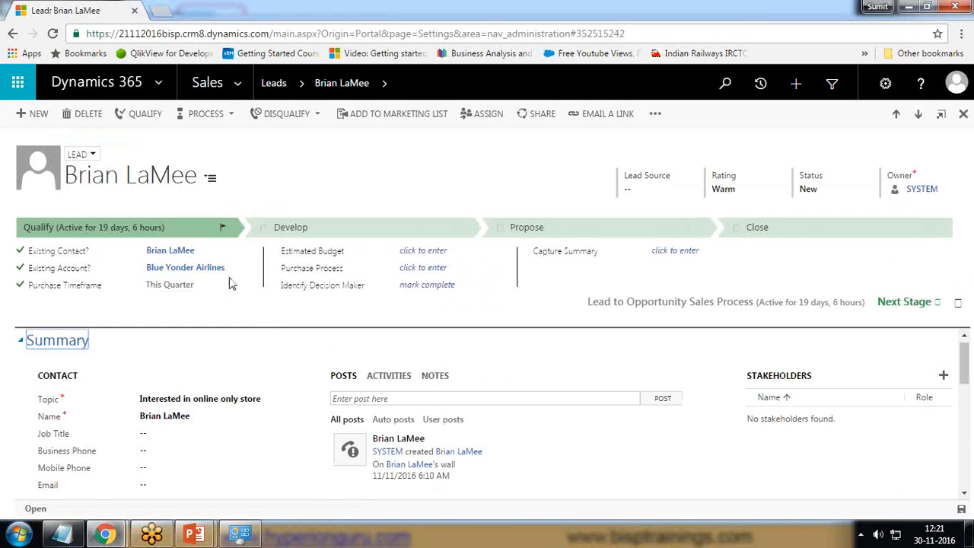
Step: Switch the process of the online only store lead to Customised Business Process
left_click(233, 119)
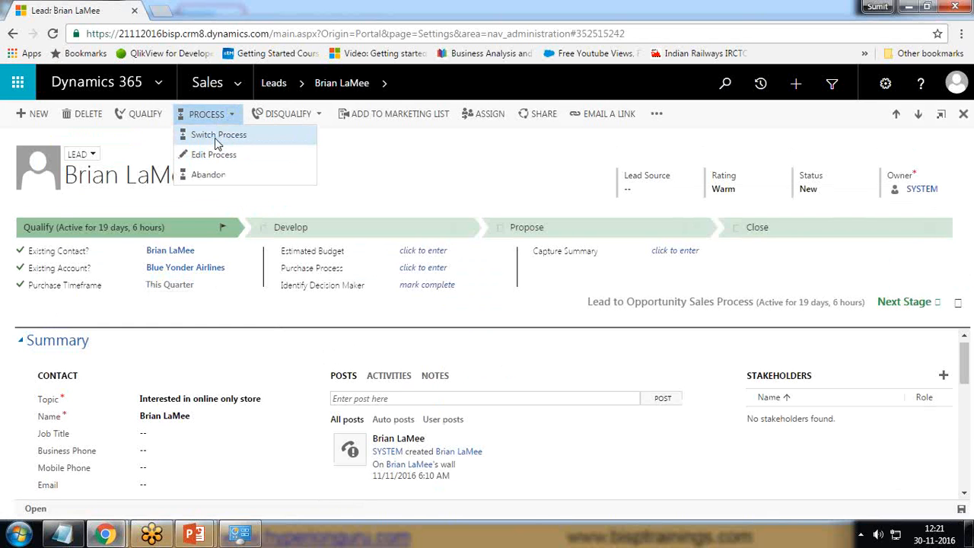
left_click(217, 137)
left_click(316, 281)
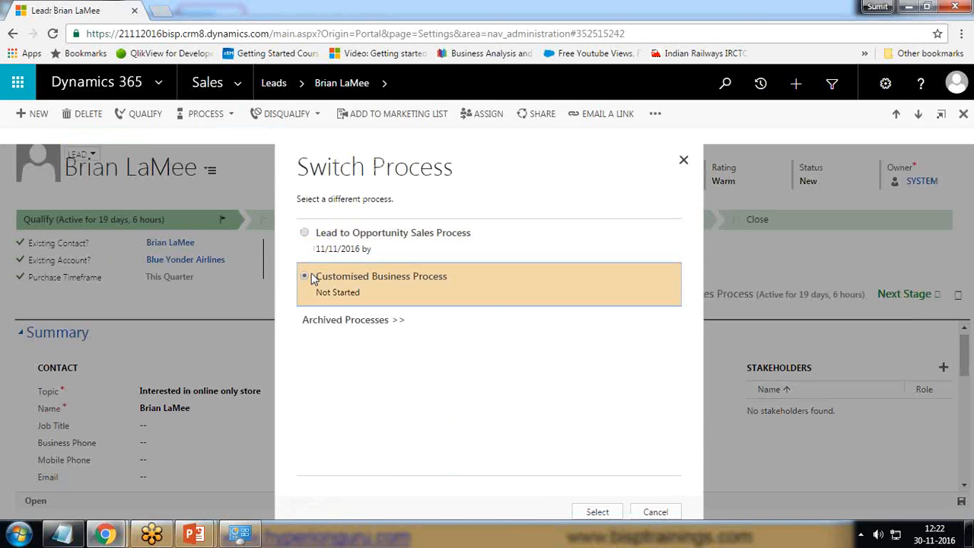
left_click(598, 513)
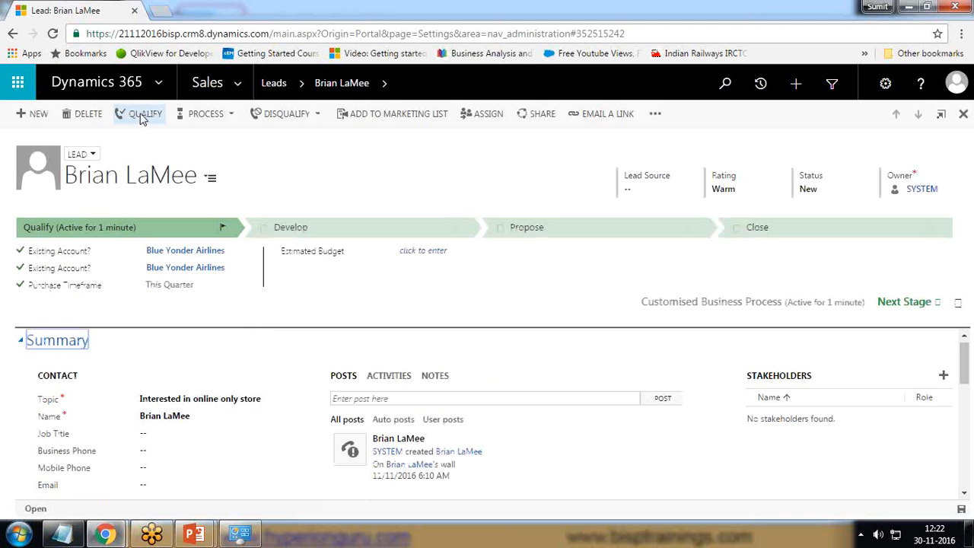
Step: Qualify the online only store lead, check its completed Qualify stage and return to the opportunity's Develop stage
left_click(139, 115)
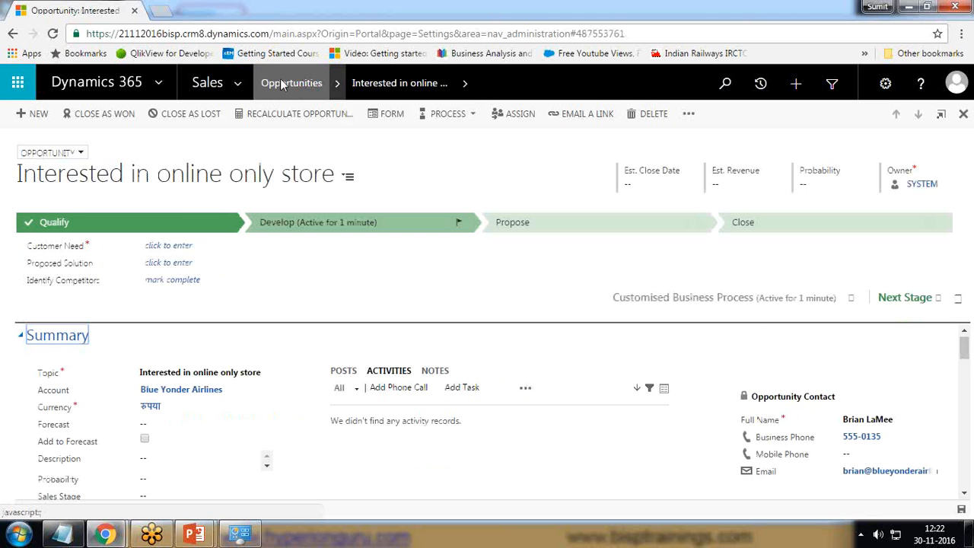
left_click(55, 222)
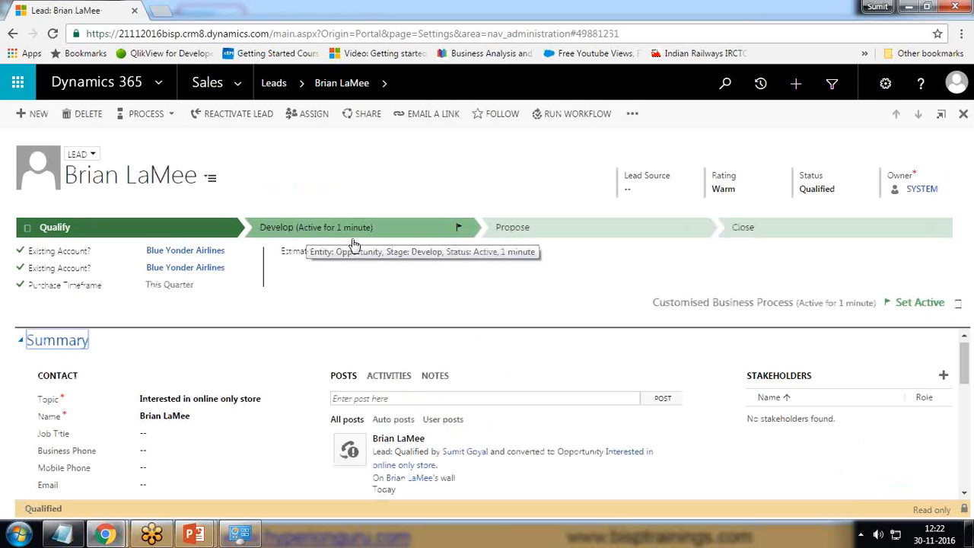
left_click(202, 233)
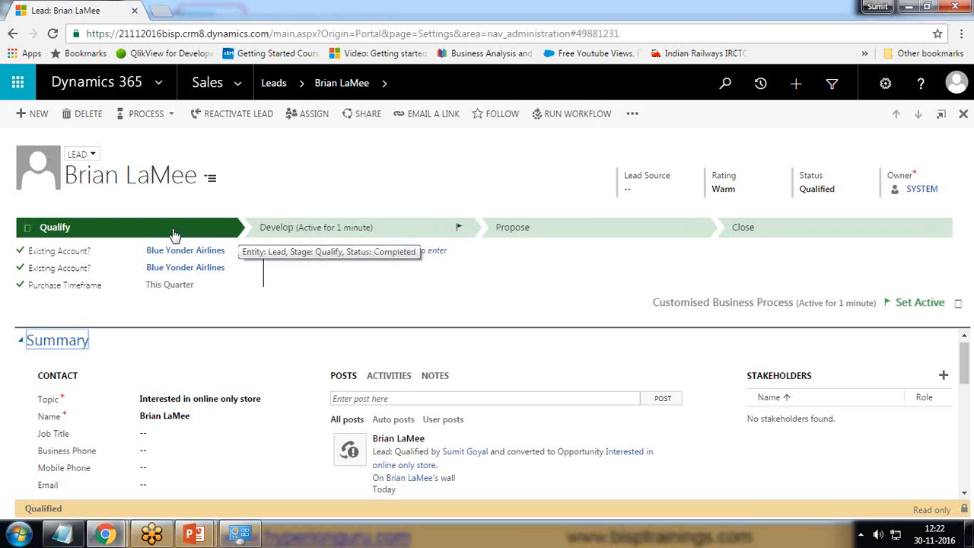
left_click(284, 225)
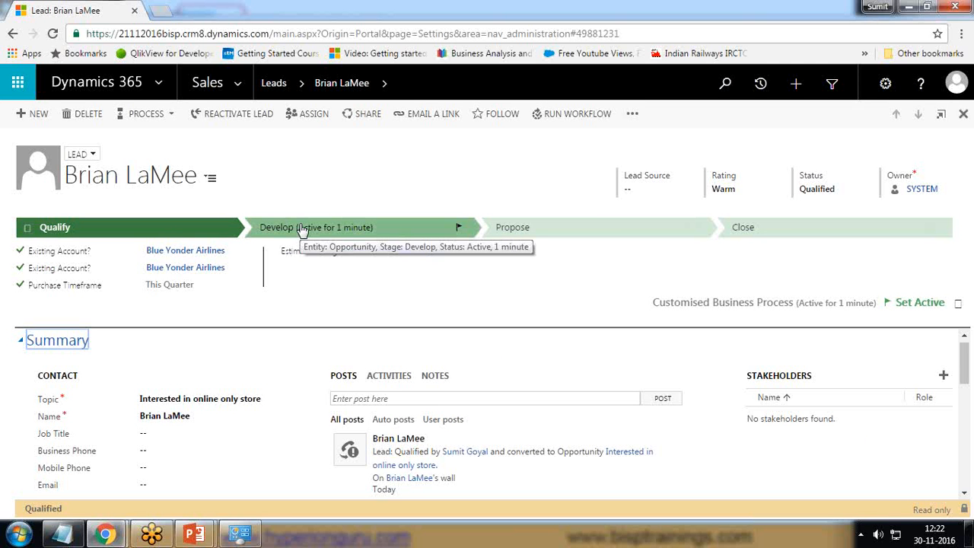
left_click(302, 229)
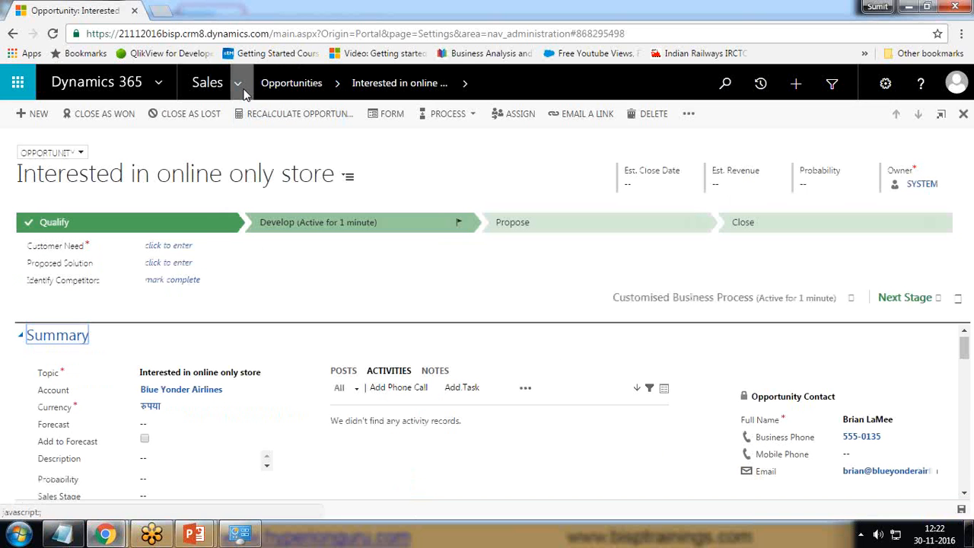
Step: In the Develop stage, enter "looking for better deal" as the Customer Need and mark Identify Competitors complete
left_click(182, 250)
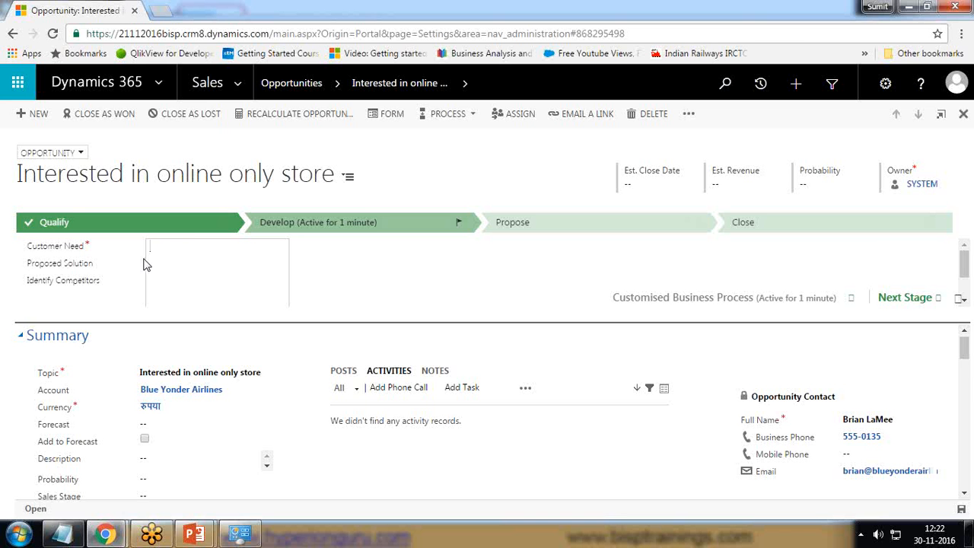
type("looking for better deal")
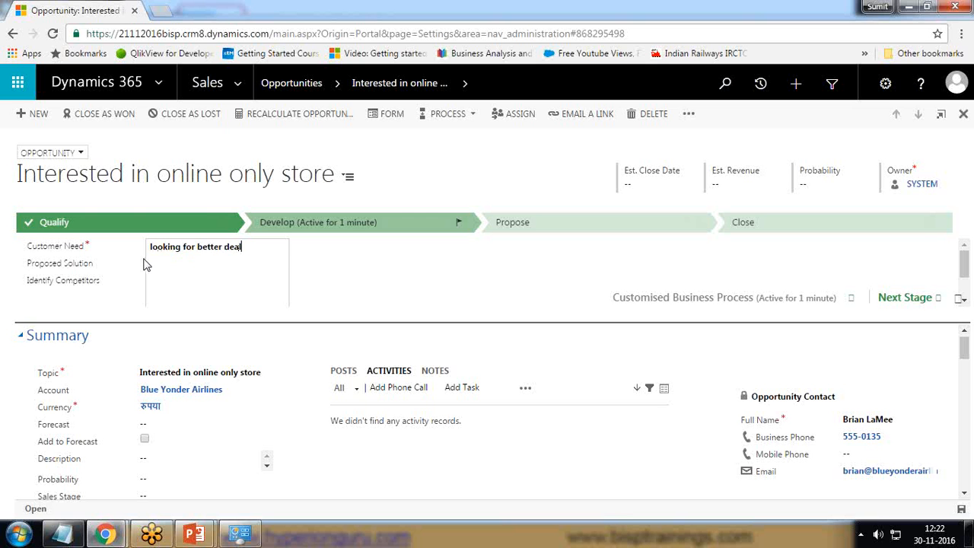
key("Tab")
key("Tab")
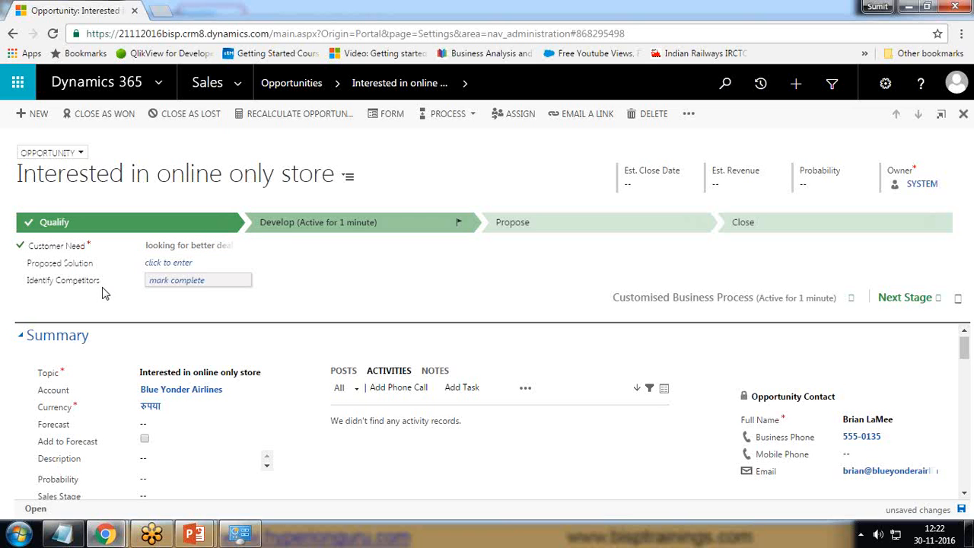
left_click(204, 282)
left_click(178, 283)
left_click(191, 284)
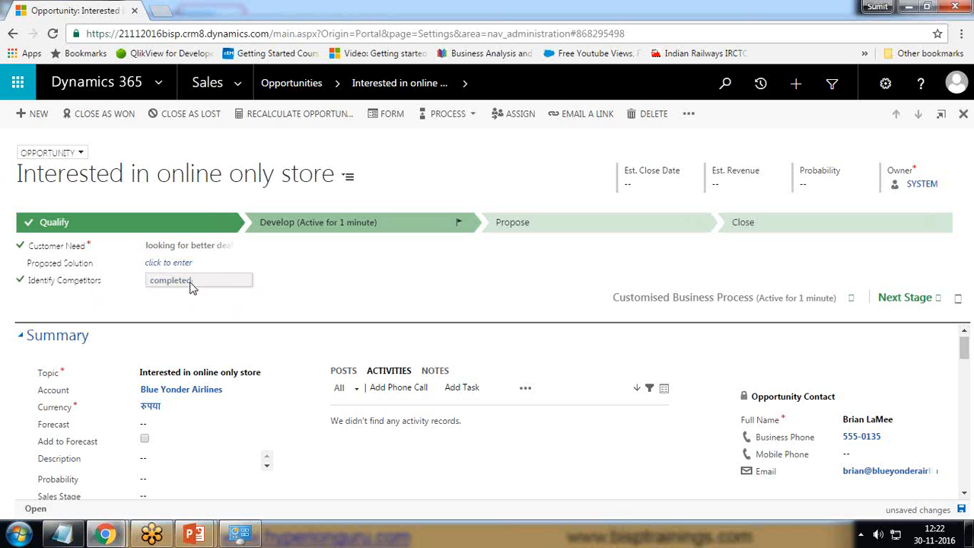
Step: Check the Propose stage, return to the Develop stage and clear its Customer Need entry
left_click(633, 225)
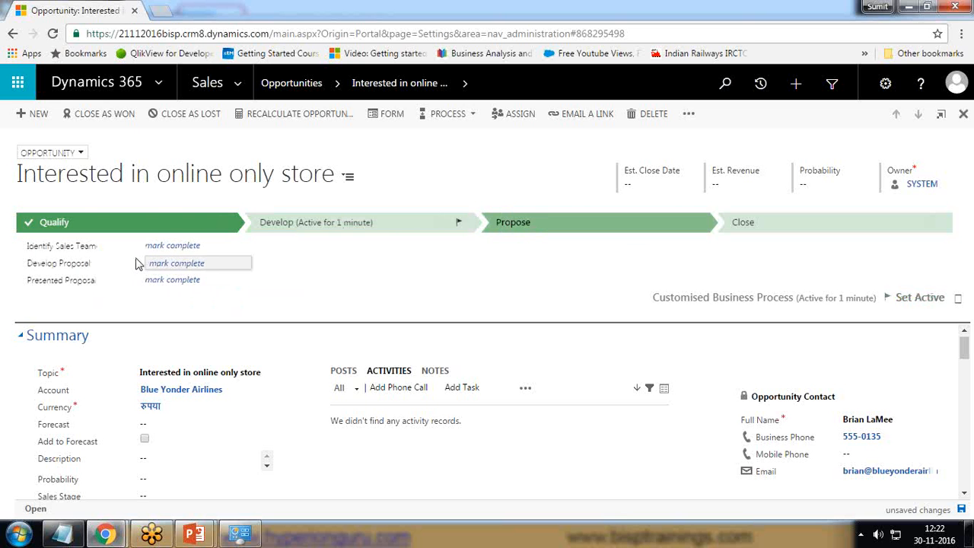
left_click(383, 231)
left_click(179, 246)
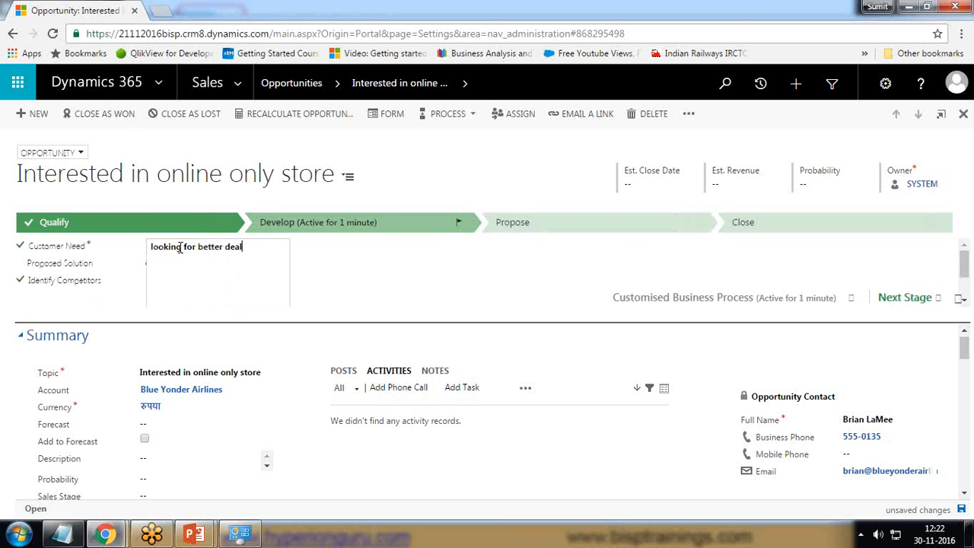
key("BackSpace")
key("BackSpace")
key("BackSpace")
key("BackSpace")
key("BackSpace")
key("BackSpace")
key("BackSpace")
key("BackSpace")
key("BackSpace")
key("BackSpace")
key("BackSpace")
key("BackSpace")
key("BackSpace")
key("BackSpace")
key("BackSpace")
key("BackSpace")
key("BackSpace")
key("BackSpace")
key("BackSpace")
key("BackSpace")
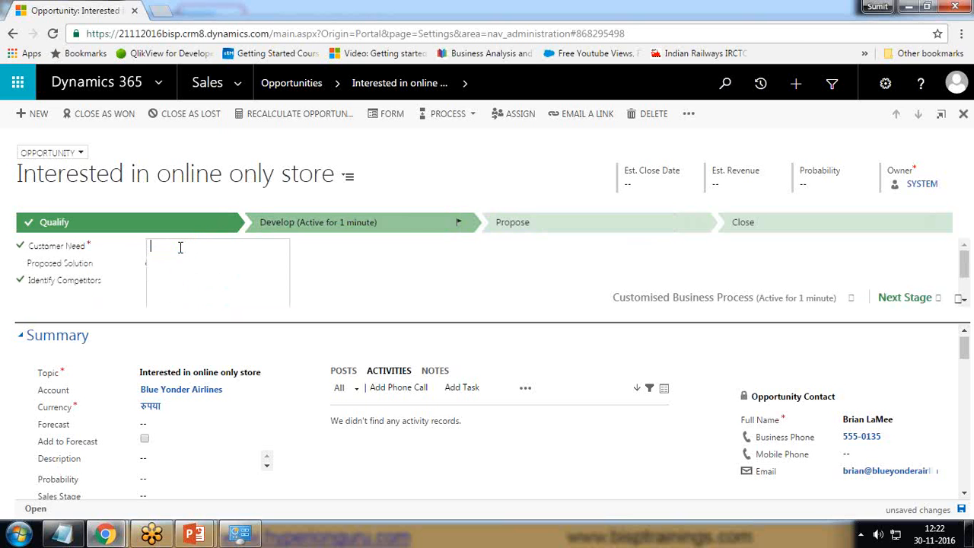
left_click(26, 273)
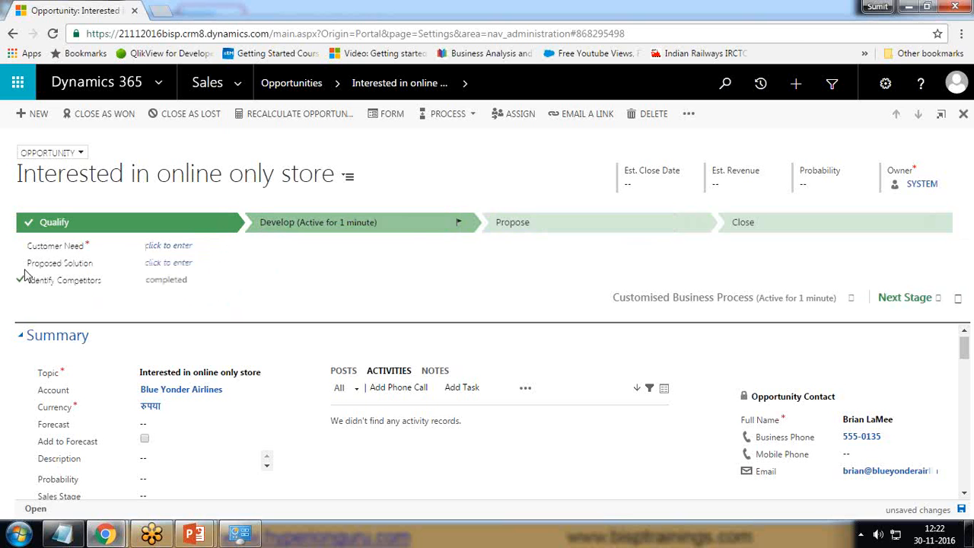
Step: In the Propose stage, mark Identify Sales Team, Develop Proposal and Presented Proposal complete
left_click(530, 228)
left_click(166, 246)
left_click(167, 263)
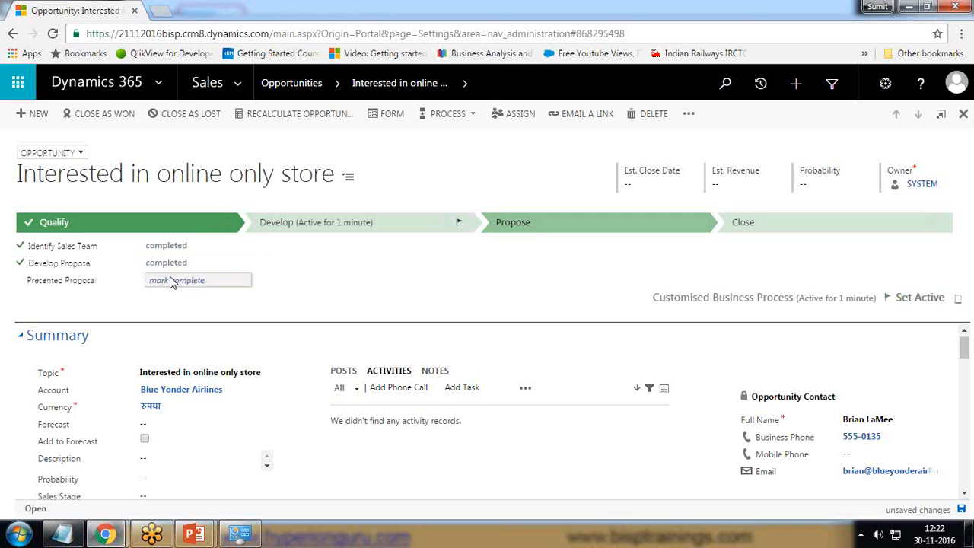
left_click(172, 280)
Step: In the Close stage, mark Decision Maker and Send Thank You Note complete and save the opportunity
left_click(743, 222)
left_click(167, 248)
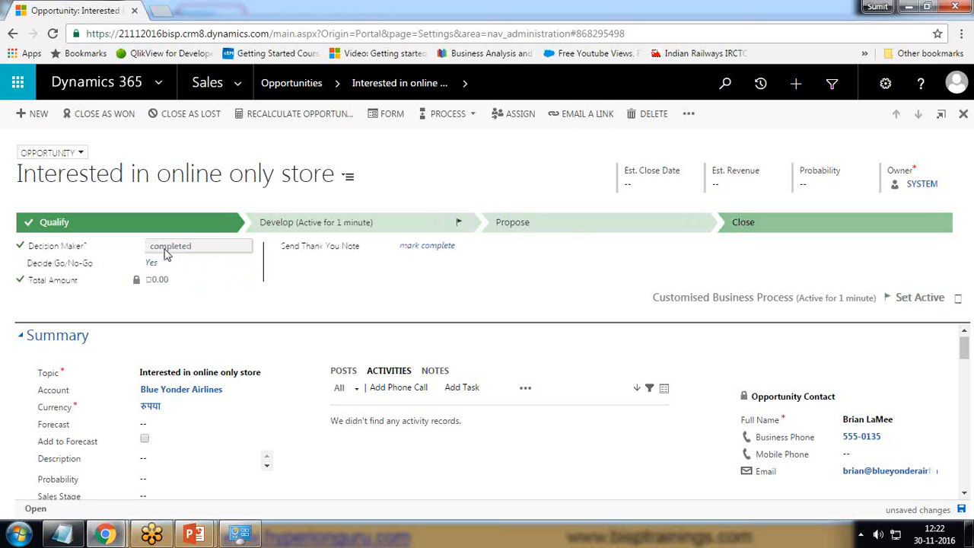
left_click(424, 246)
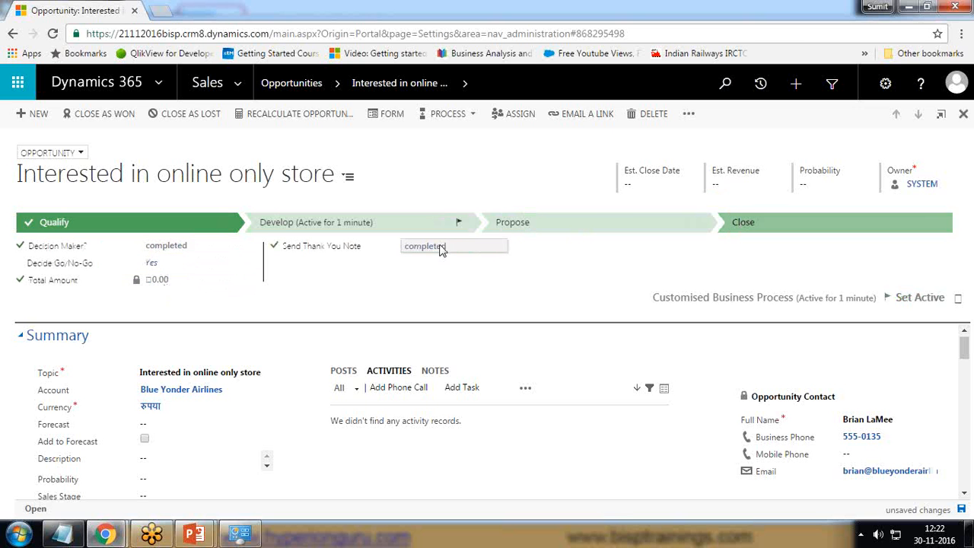
left_click(962, 510)
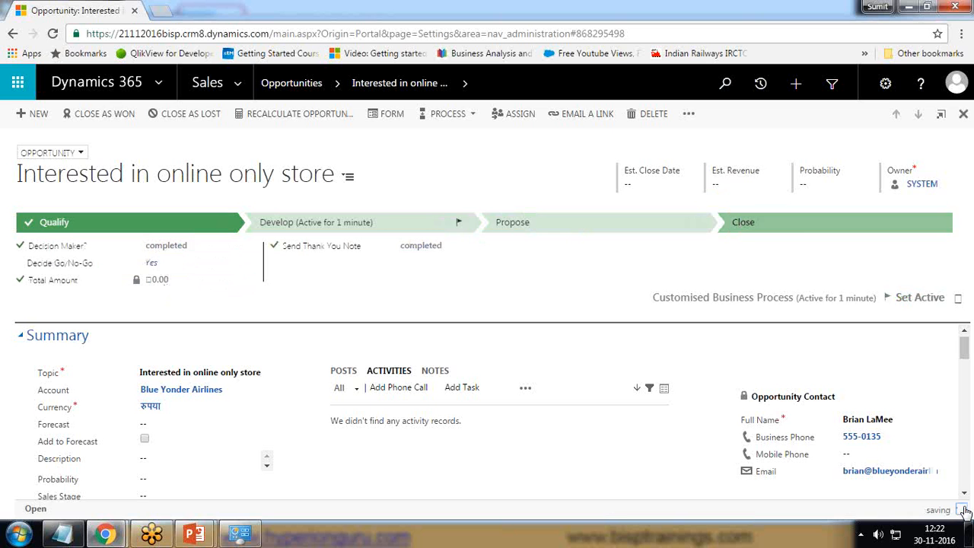
Step: Close the online only store opportunity as won, accepting the proposed closing details
left_click(110, 118)
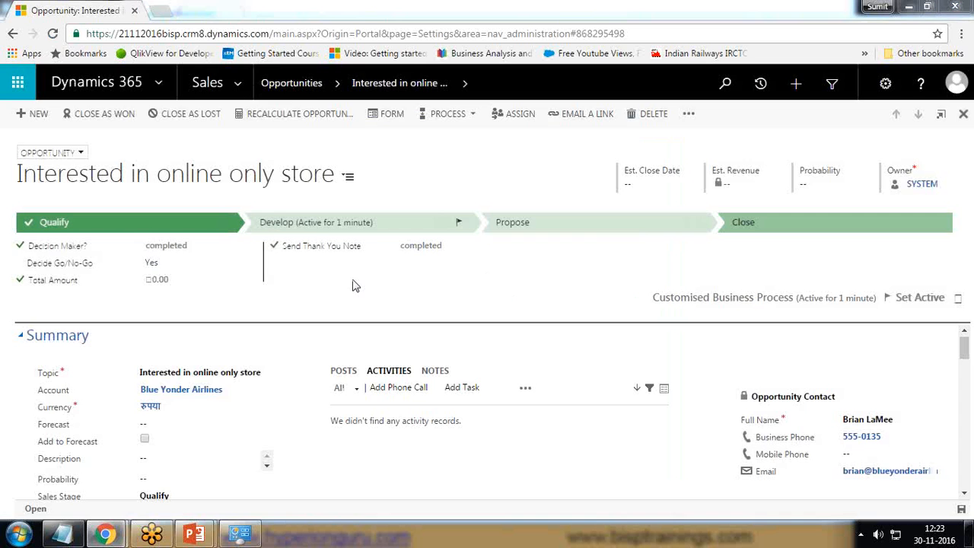
left_click(95, 116)
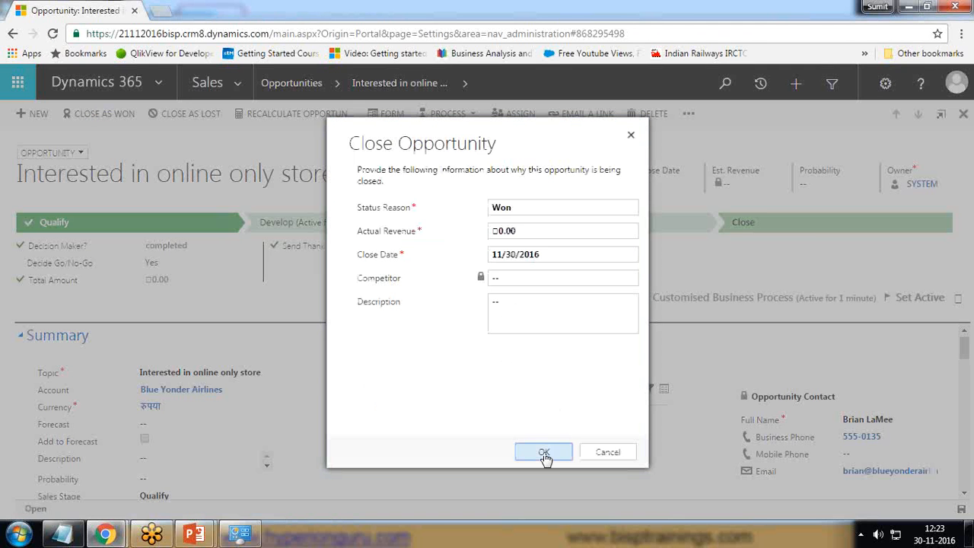
left_click(544, 453)
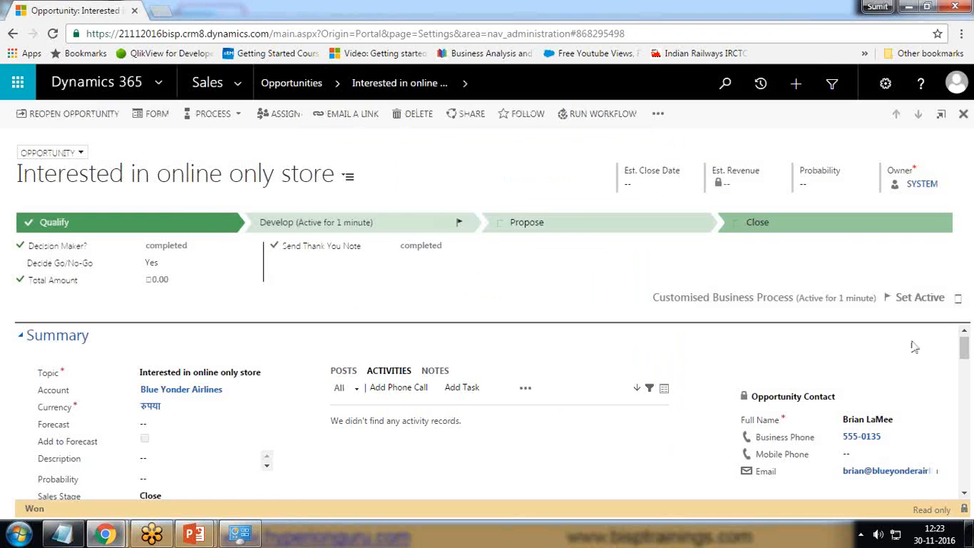